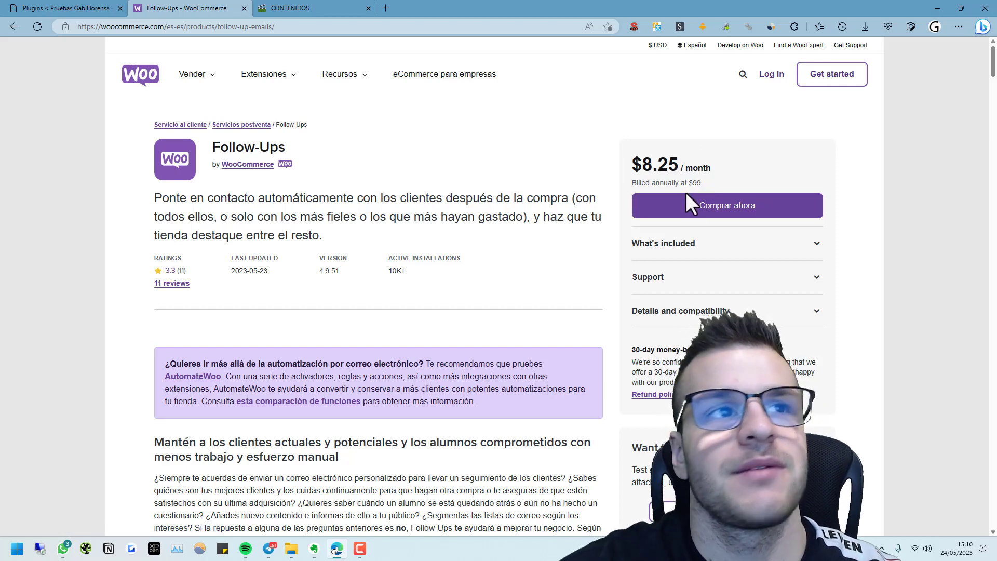
Switch to the site's installed plugins page and activate the Follow-Up Emails plugin
left_click(76, 6)
left_click_drag(76, 6, 490, 2)
scroll(319, 271, "down", 2)
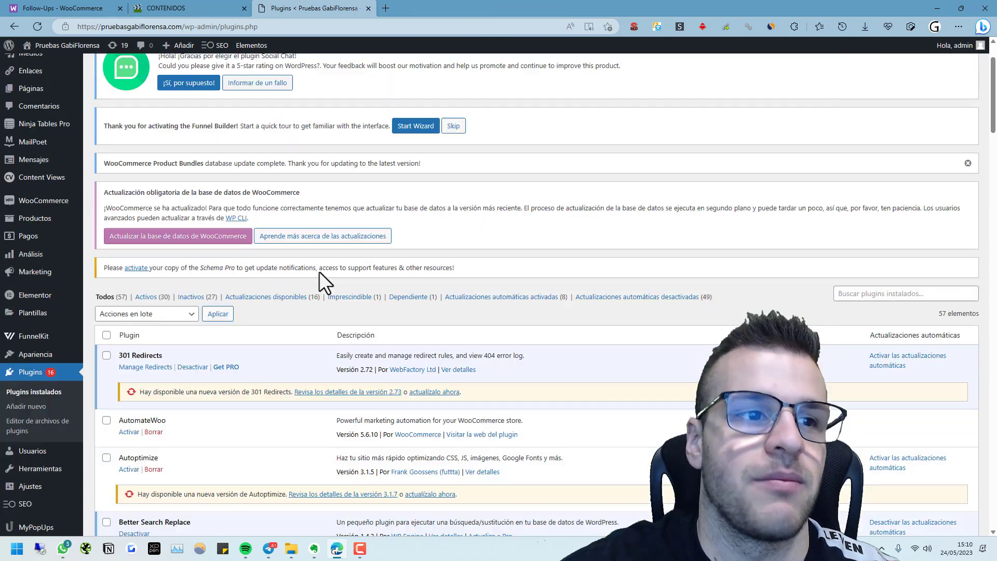
scroll(319, 272, "down", 8)
scroll(319, 272, "down", 2)
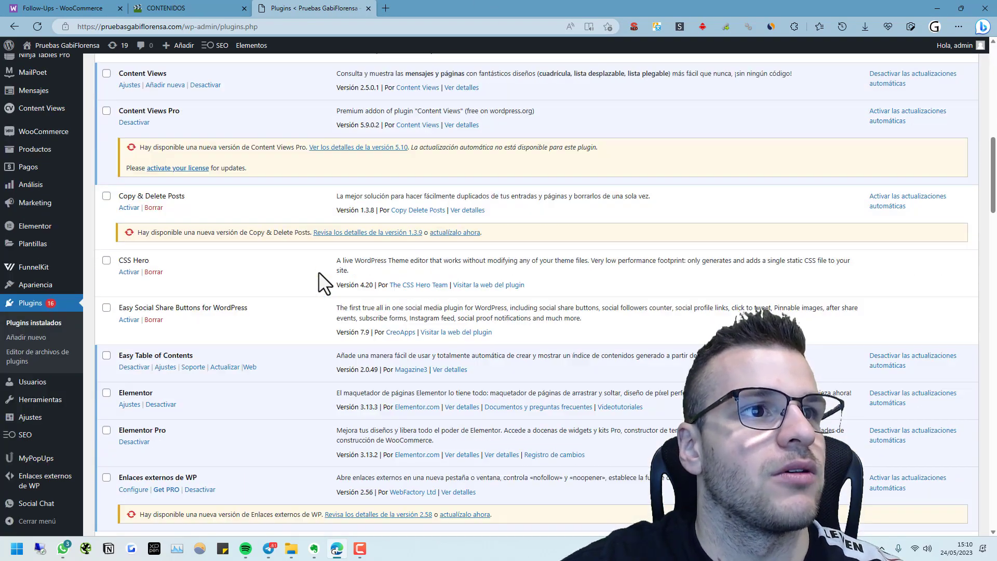
scroll(319, 272, "down", 7)
left_click(128, 255)
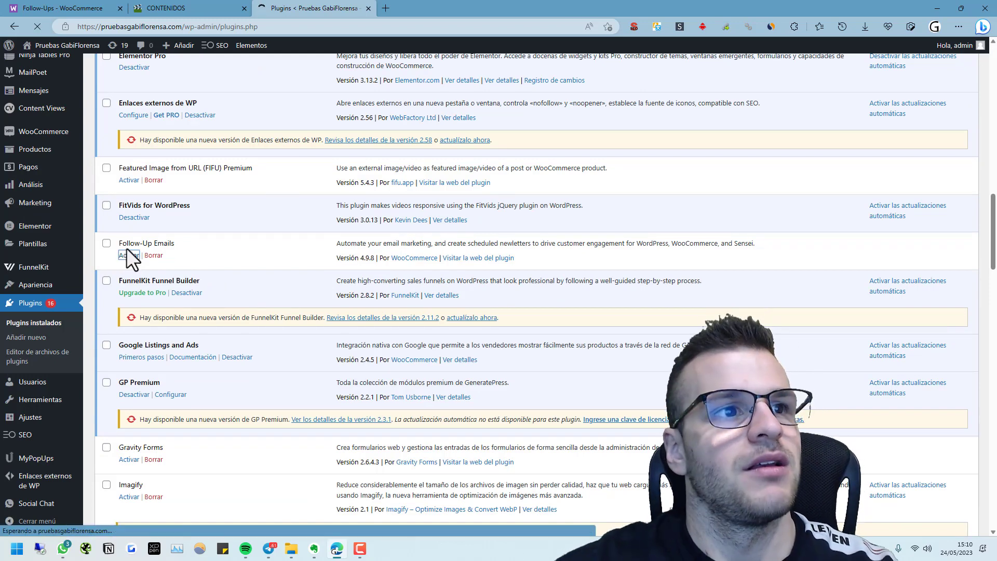
Open the Follow-Up plugin's Emails page and look over its list and filters
mouse_move(71, 274)
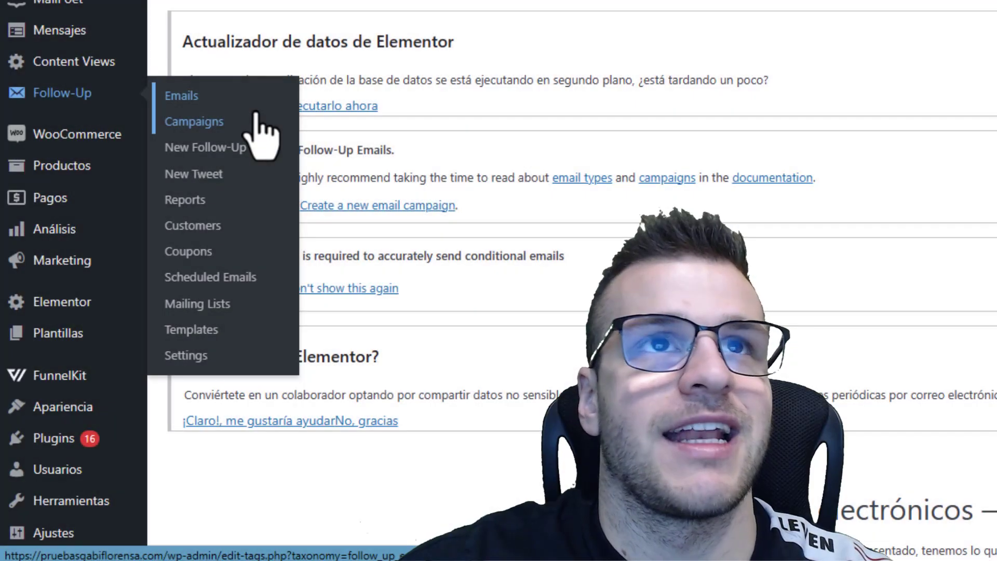
left_click(272, 104)
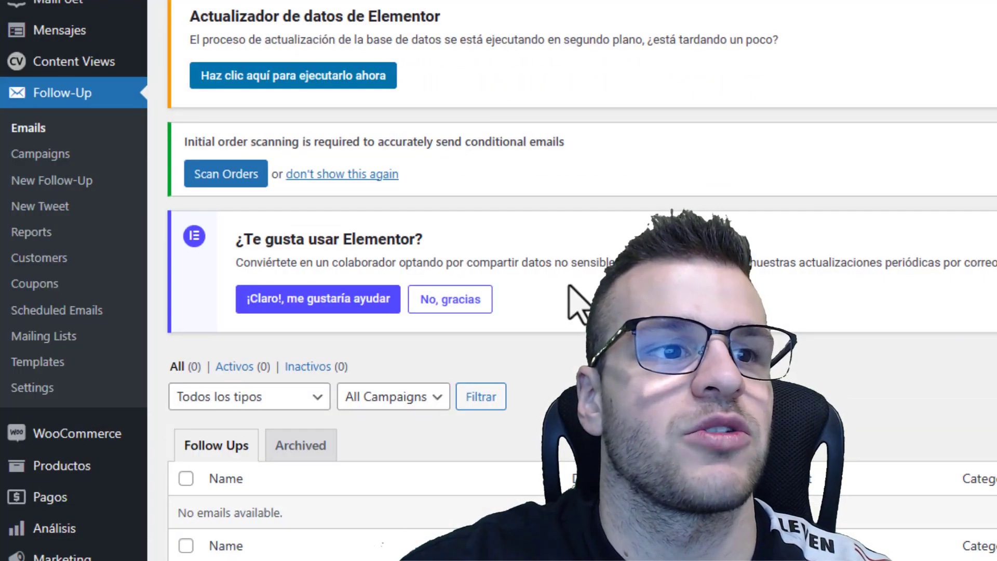
scroll(583, 296, "down", 8)
scroll(534, 196, "up", 5)
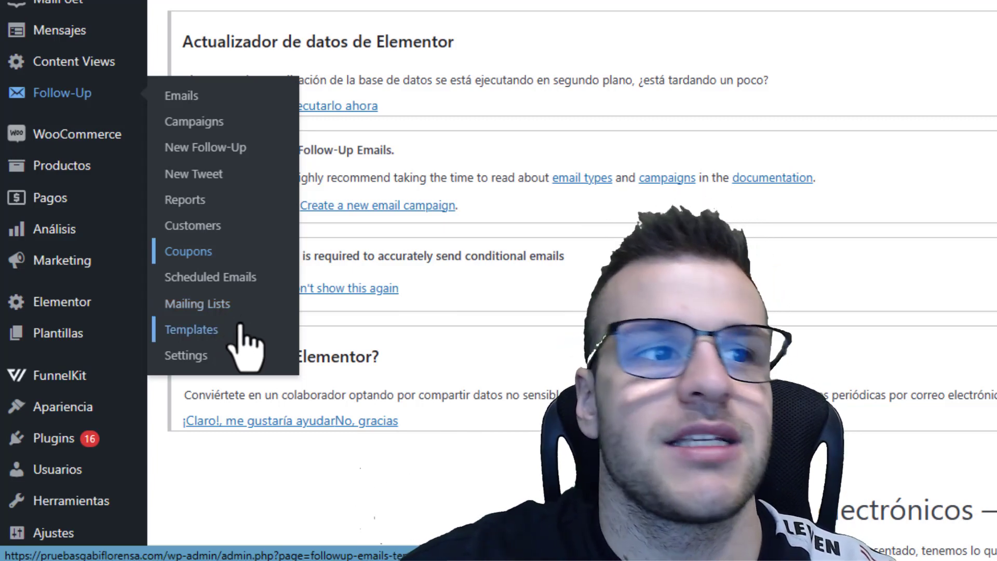
Open the Follow-Up plugin's Templates and Settings pages in separate browser tabs
left_click(241, 327)
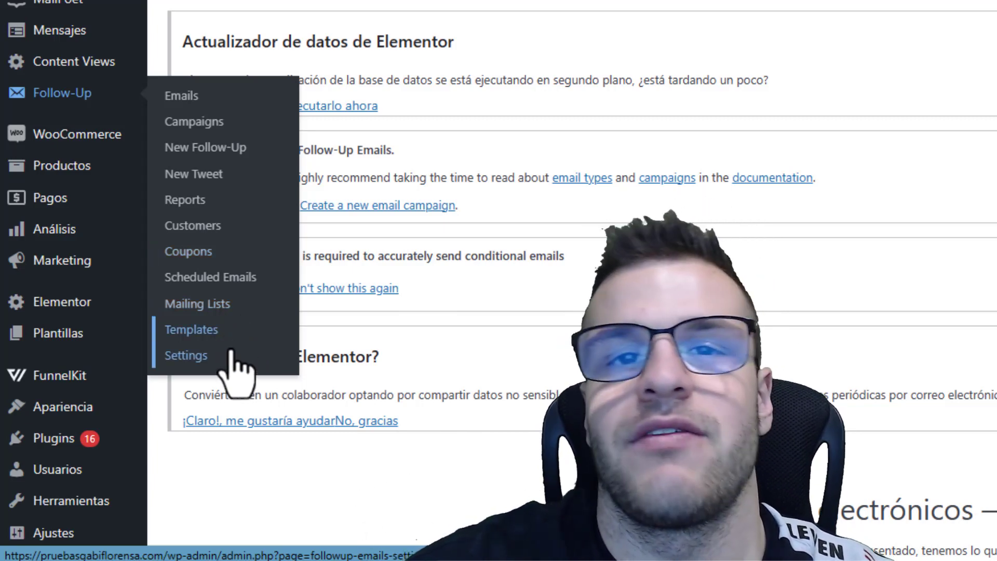
left_click(232, 354)
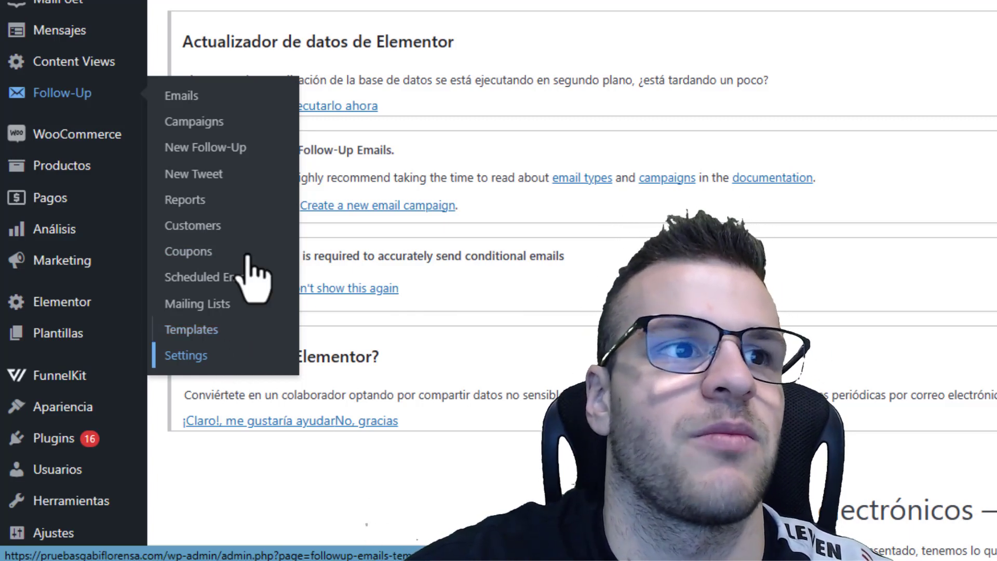
left_click(229, 173)
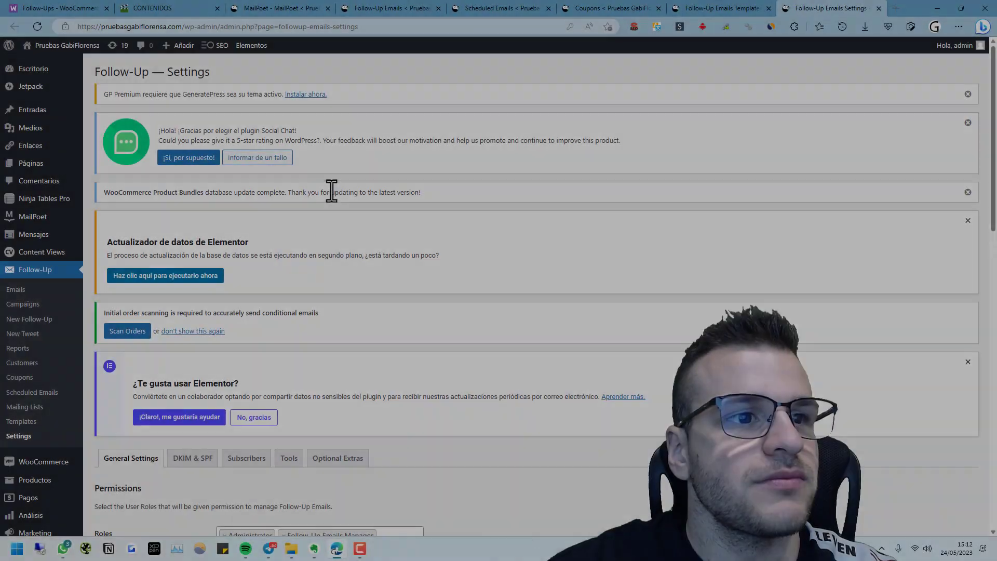
Examine the Follow-Up General Settings, from permissions and daily summary to email, bounce and sending schedule options
scroll(319, 201, "down", 3)
scroll(316, 217, "down", 3)
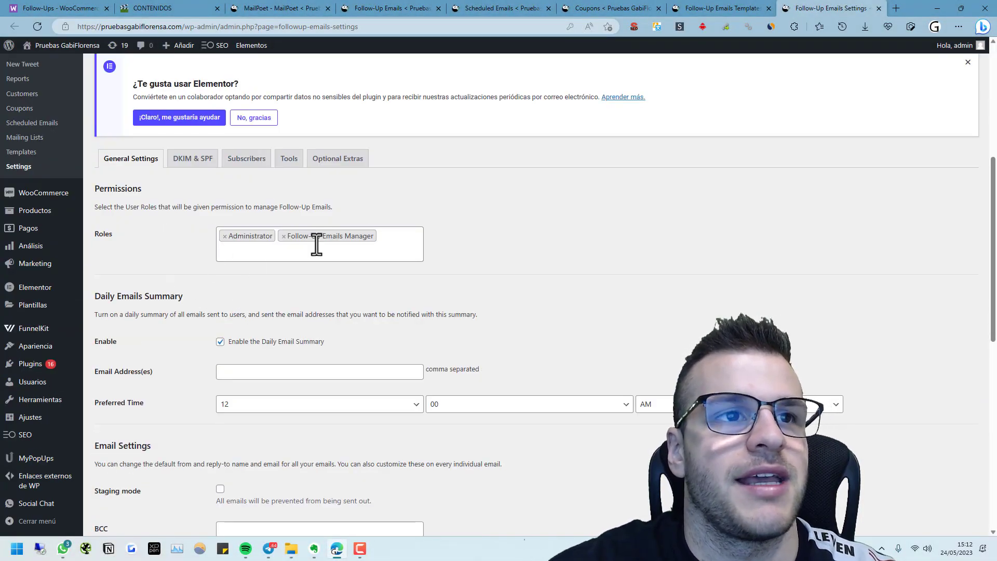
scroll(313, 251, "down", 2)
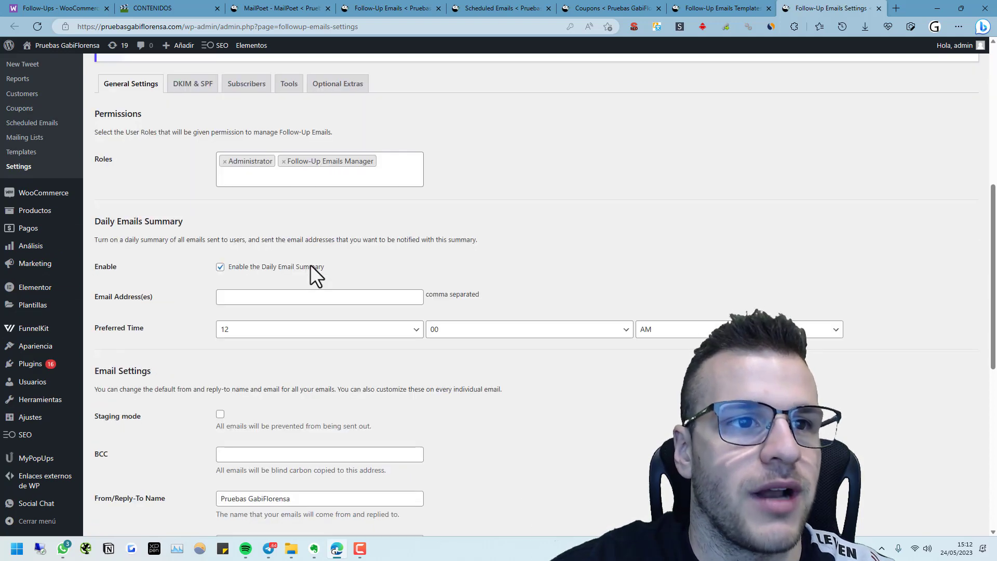
scroll(309, 265, "down", 3)
scroll(270, 296, "down", 1)
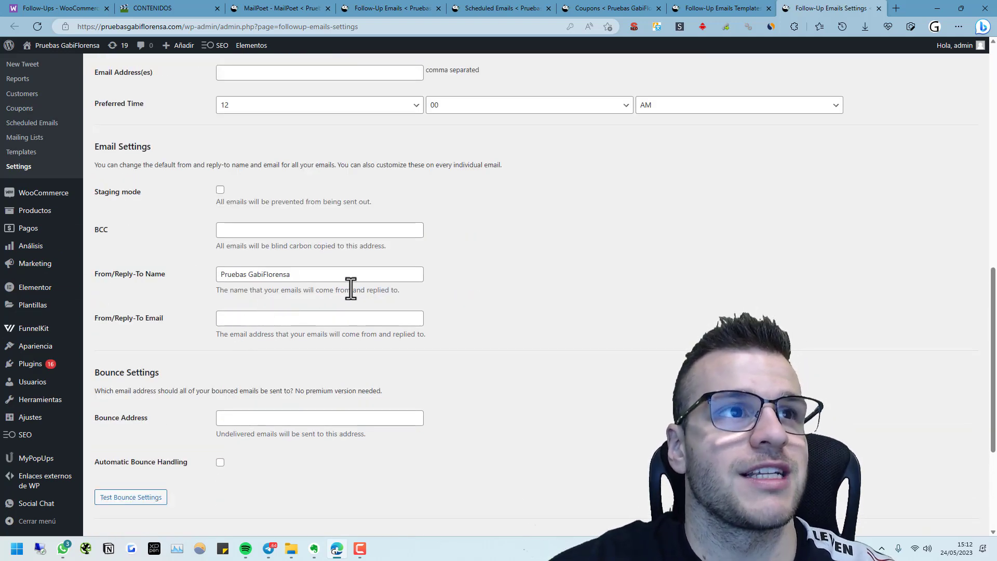
scroll(299, 377, "down", 4)
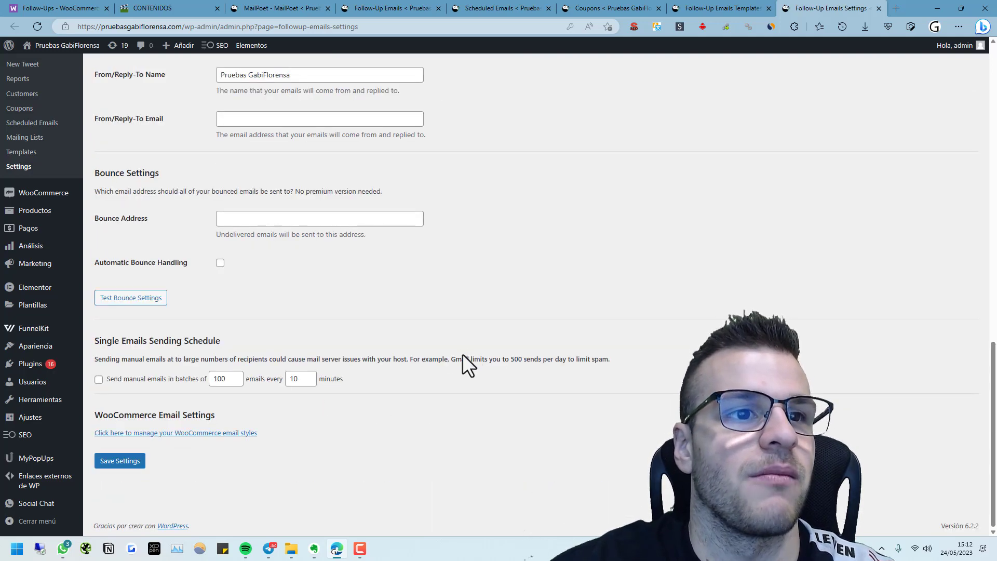
middle_click(403, 415)
scroll(242, 235, "up", 10)
scroll(234, 332, "down", 3)
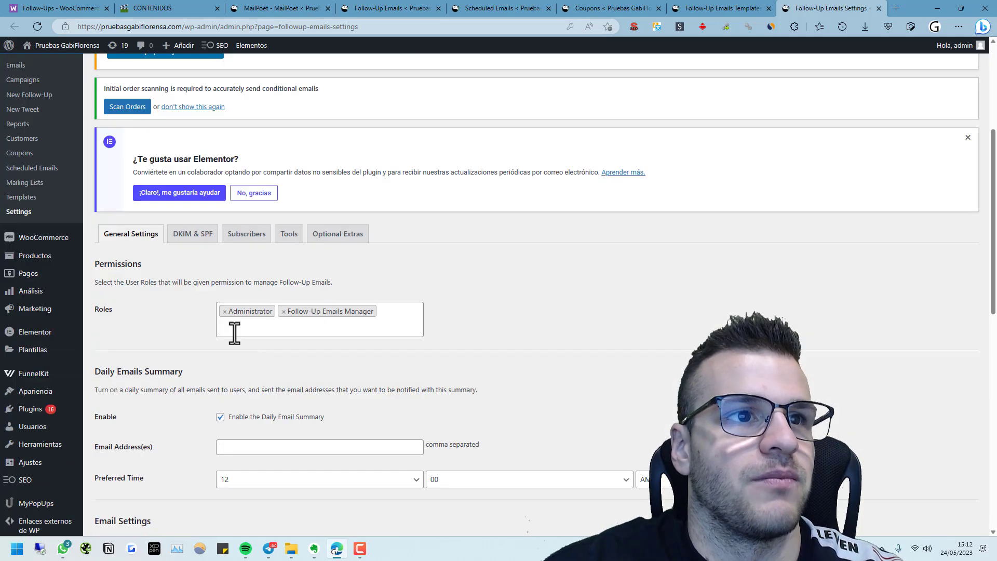
Look through the DKIM & SPF and Tools settings of Follow-Up, and close the settings page
left_click(210, 247)
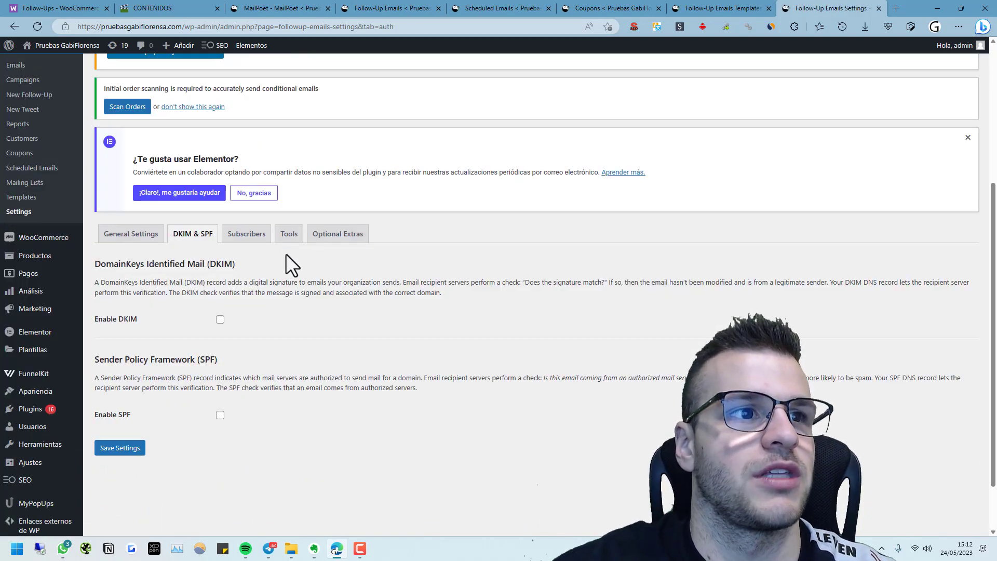
left_click(289, 238)
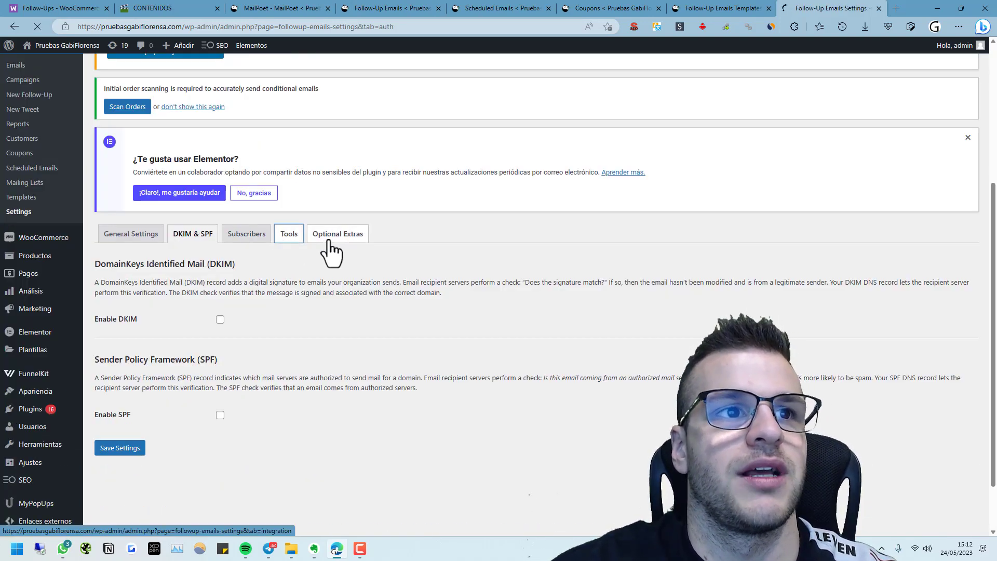
scroll(329, 250, "down", 5)
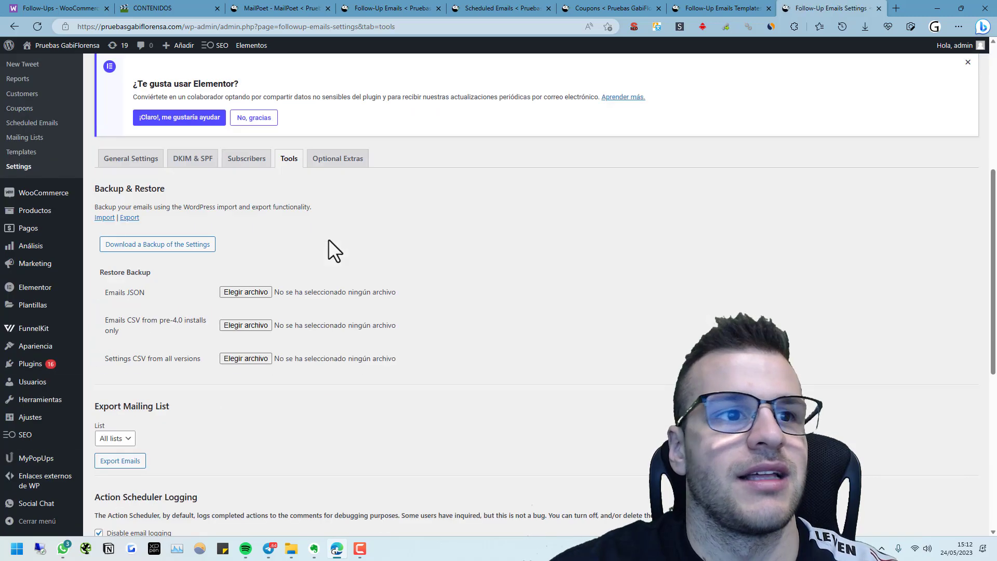
key("ctrl+w")
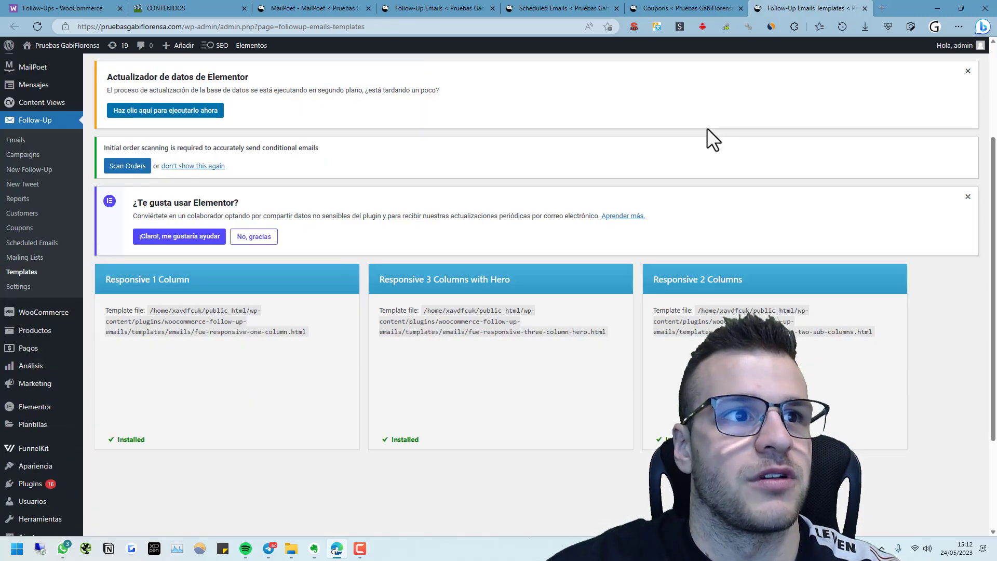
Review the installed email templates and inspect the HTML code of Responsive 1 Column, closing its editor without saving
scroll(520, 203, "up", 3)
scroll(518, 203, "down", 3)
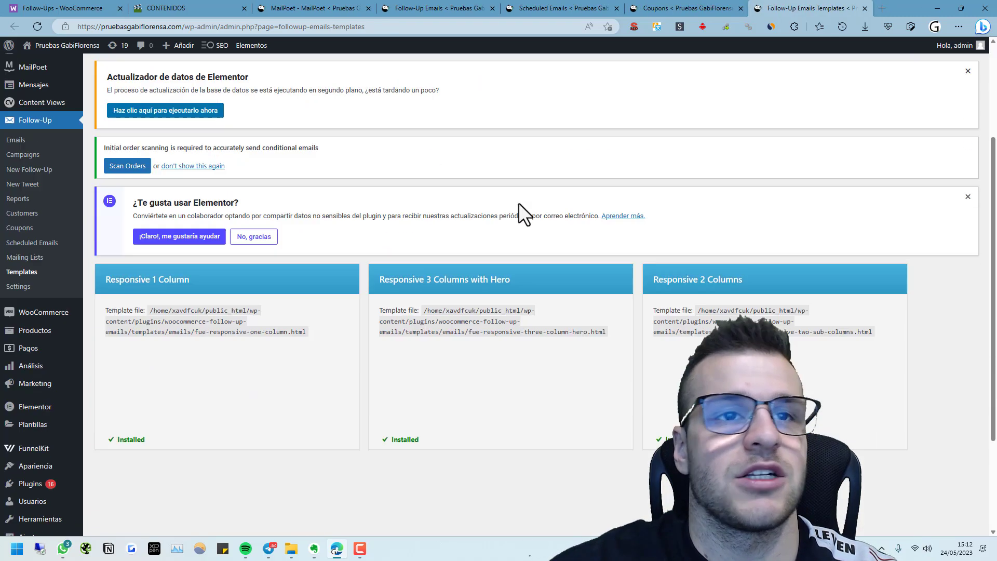
scroll(456, 265, "down", 2)
scroll(456, 268, "down", 2)
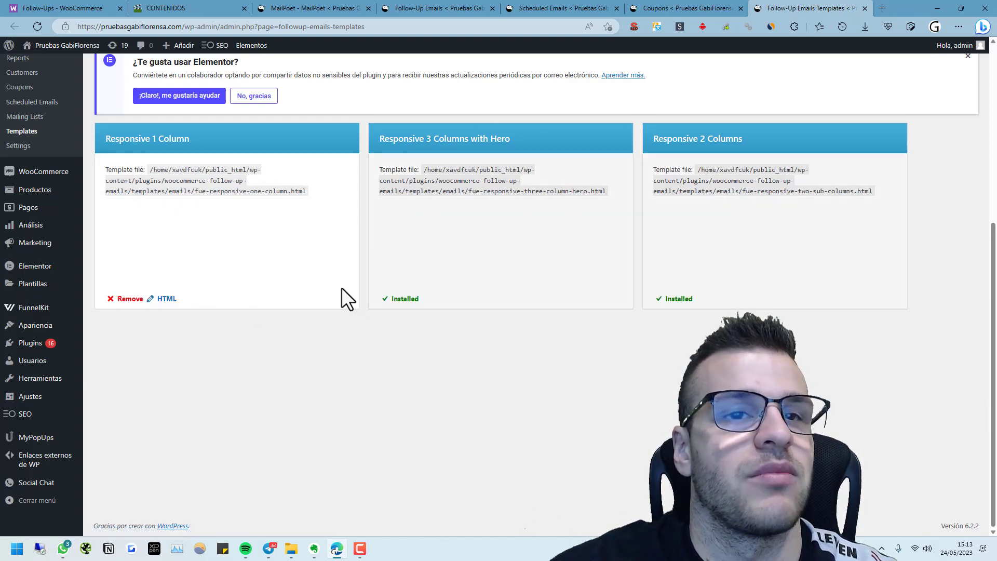
left_click(168, 298)
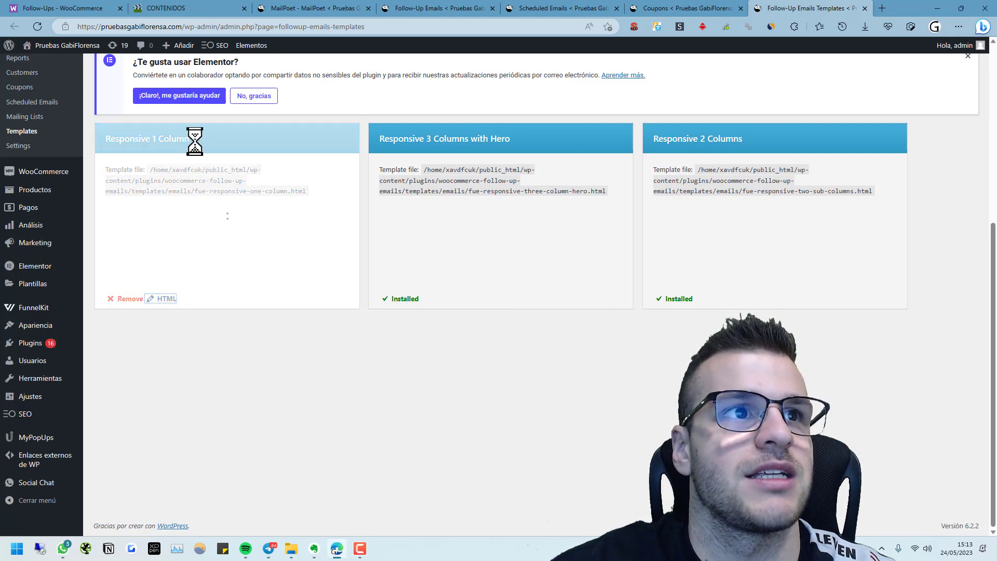
scroll(314, 287, "down", 2)
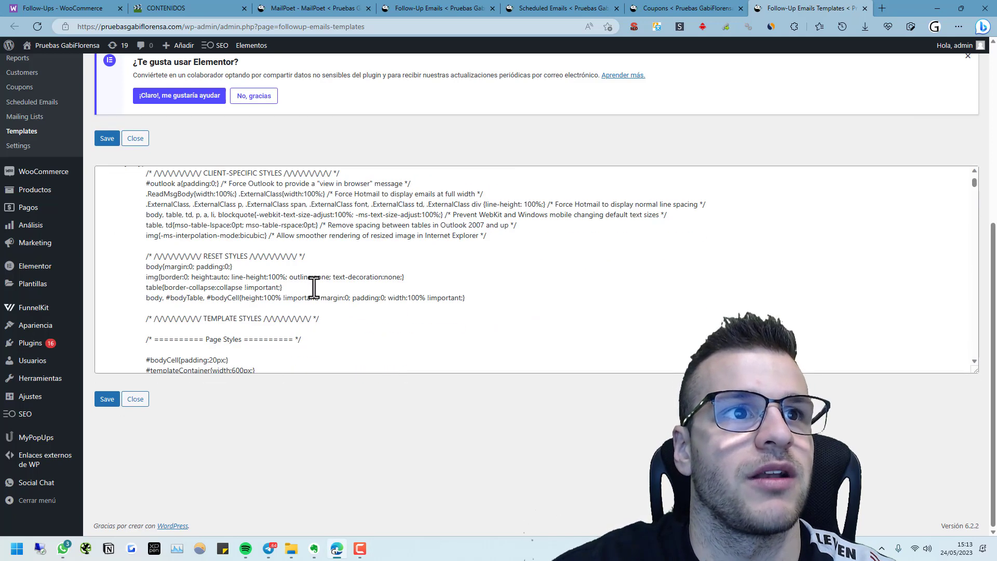
scroll(314, 287, "down", 10)
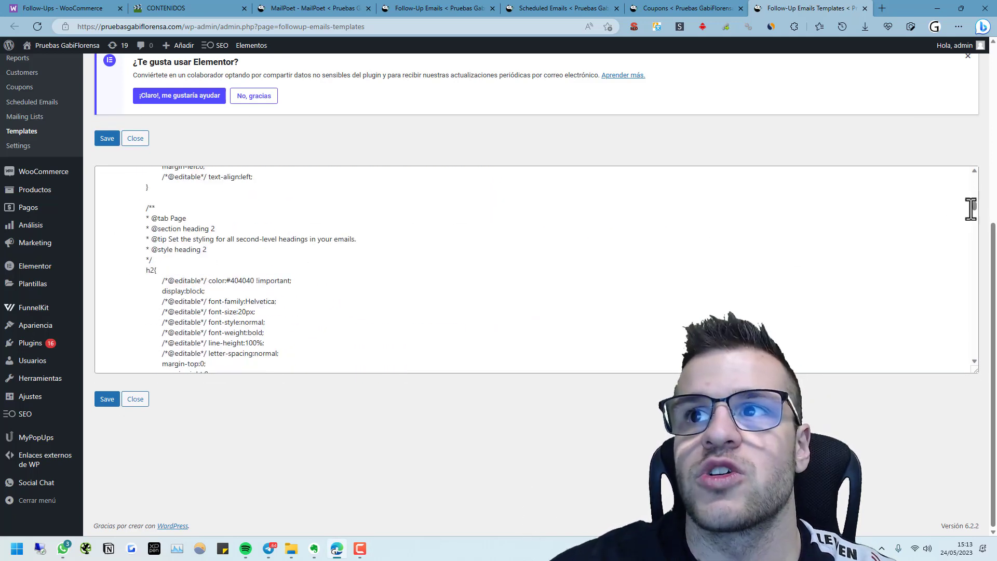
left_click_drag(970, 208, 890, 178)
left_click(148, 400)
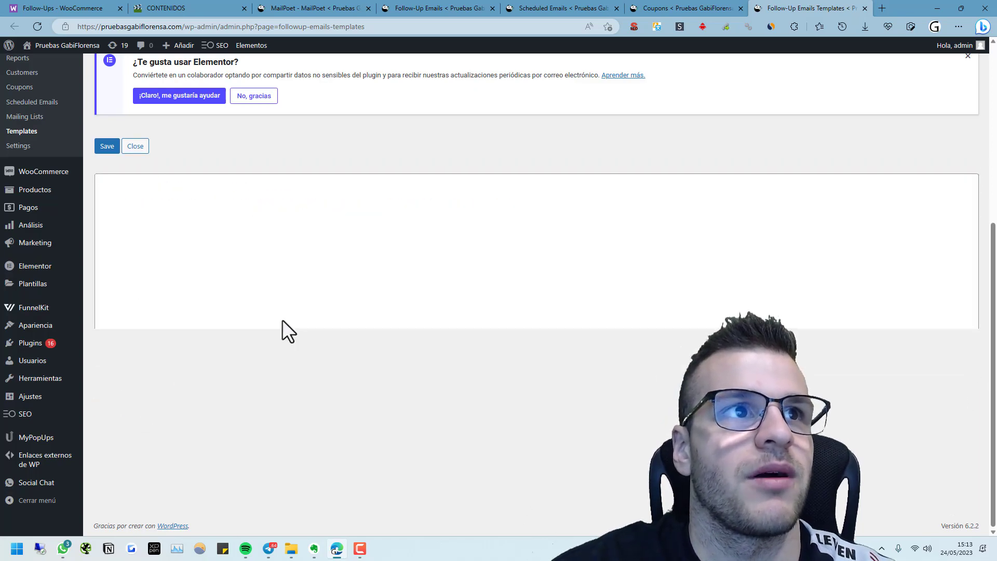
scroll(307, 305, "down", 4)
Switch to the Email Coupons page, close the Templates page and look over the coupon list
left_click(691, 8)
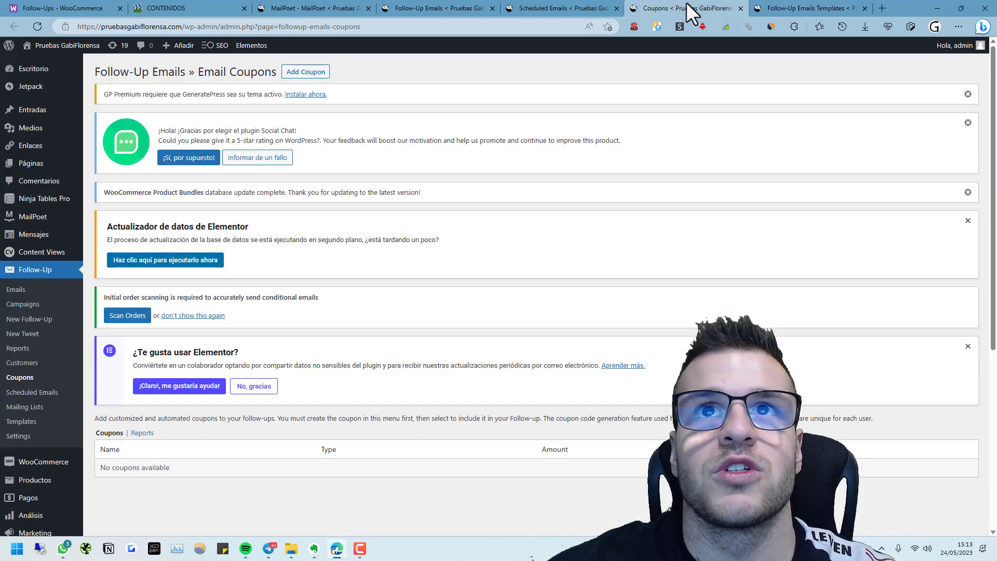
left_click(865, 8)
scroll(320, 249, "down", 5)
scroll(320, 248, "up", 5)
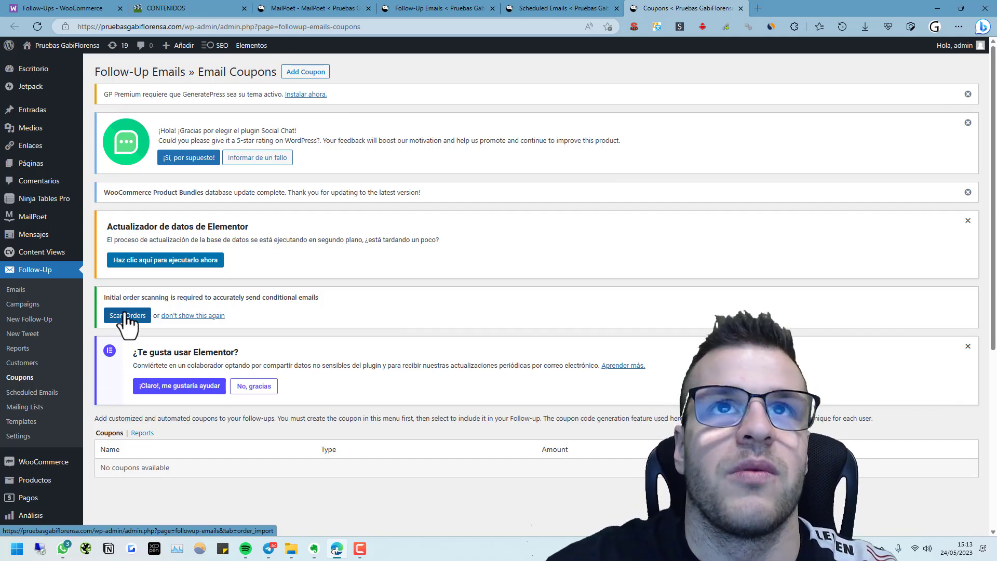
Close the Email Coupons page and examine the Scheduled Emails page with its customer filter and queue table
left_click(740, 9)
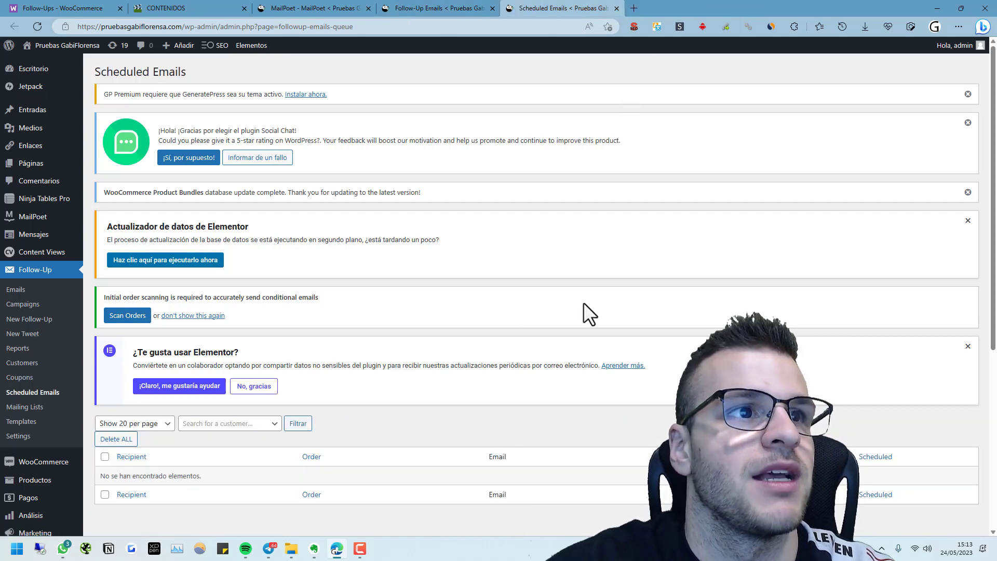
scroll(277, 285, "down", 3)
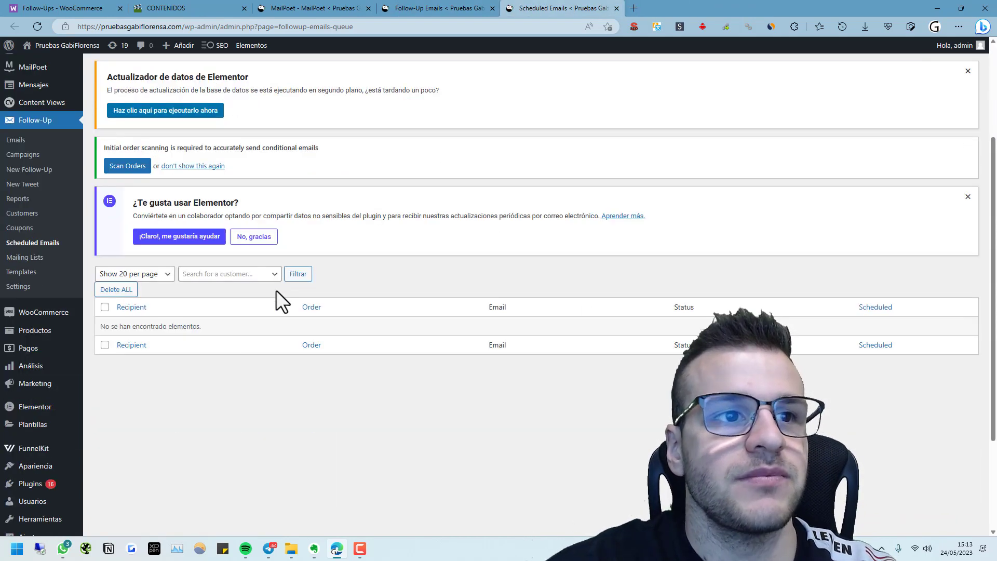
scroll(520, 284, "up", 3)
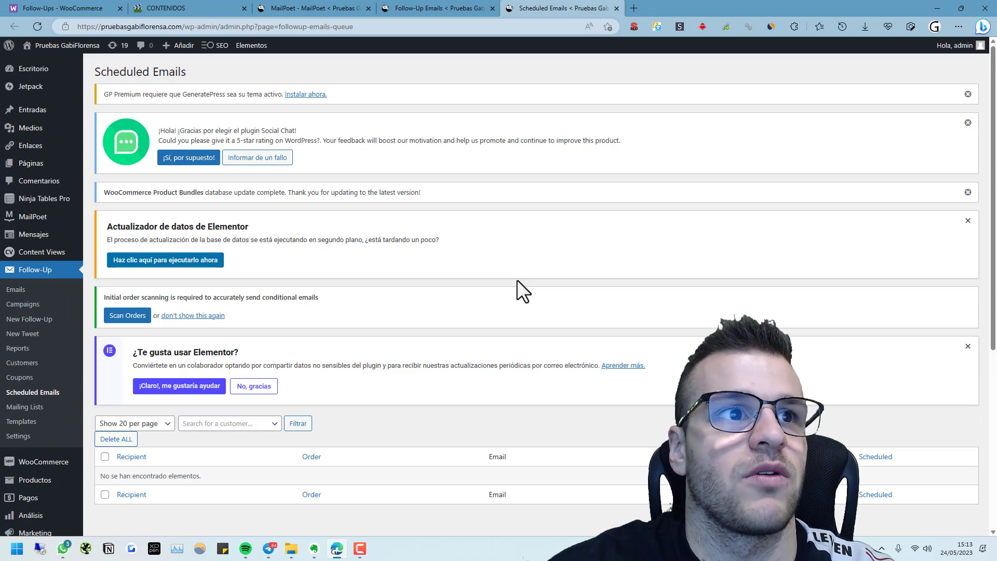
scroll(516, 283, "down", 2)
scroll(391, 413, "up", 2)
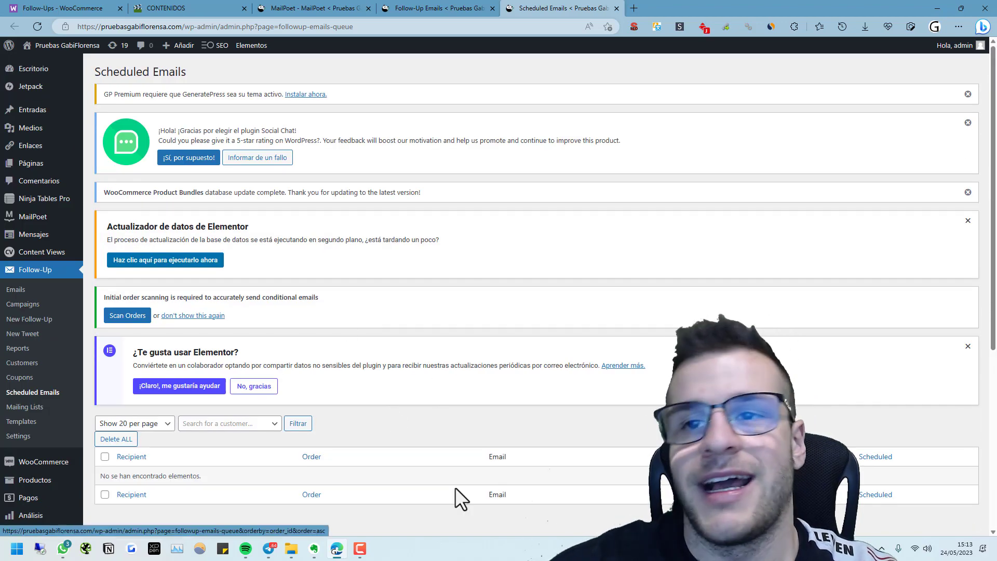
scroll(382, 506, "down", 6)
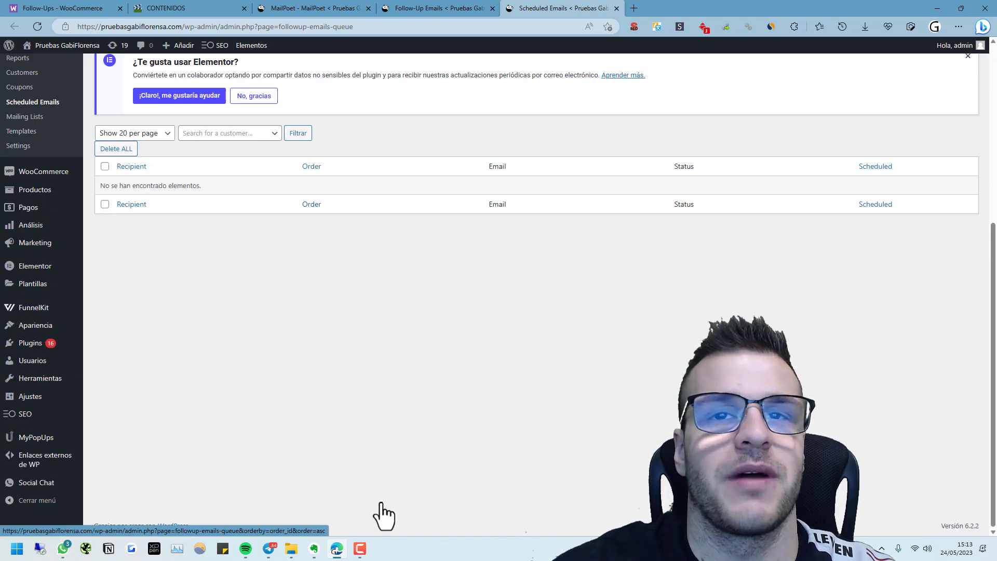
scroll(382, 506, "up", 6)
Close the Scheduled Emails page and start creating a new follow-up from the Follow-Up Emails list
left_click(459, 7)
middle_click(576, 6)
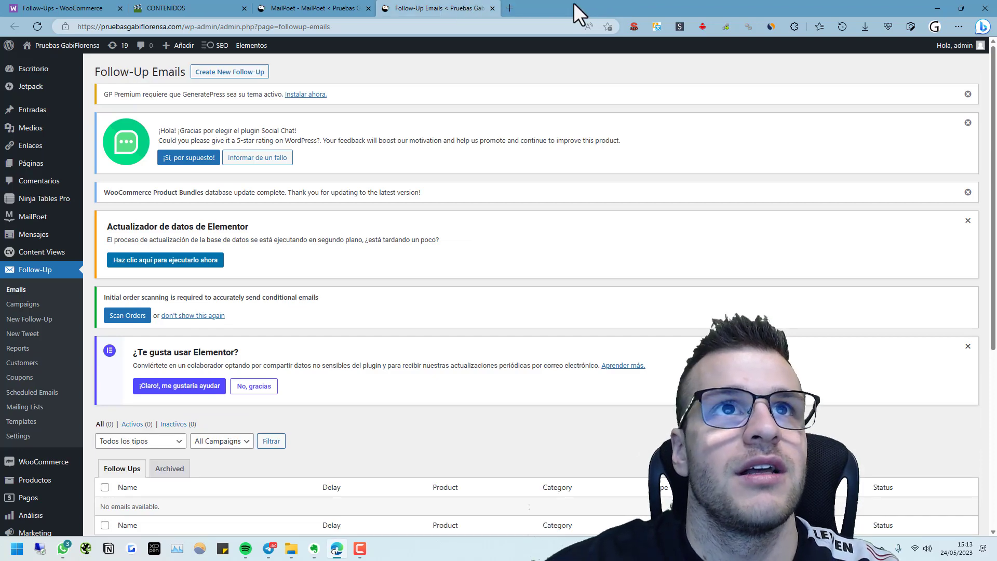
scroll(403, 186, "down", 4)
scroll(397, 191, "up", 3)
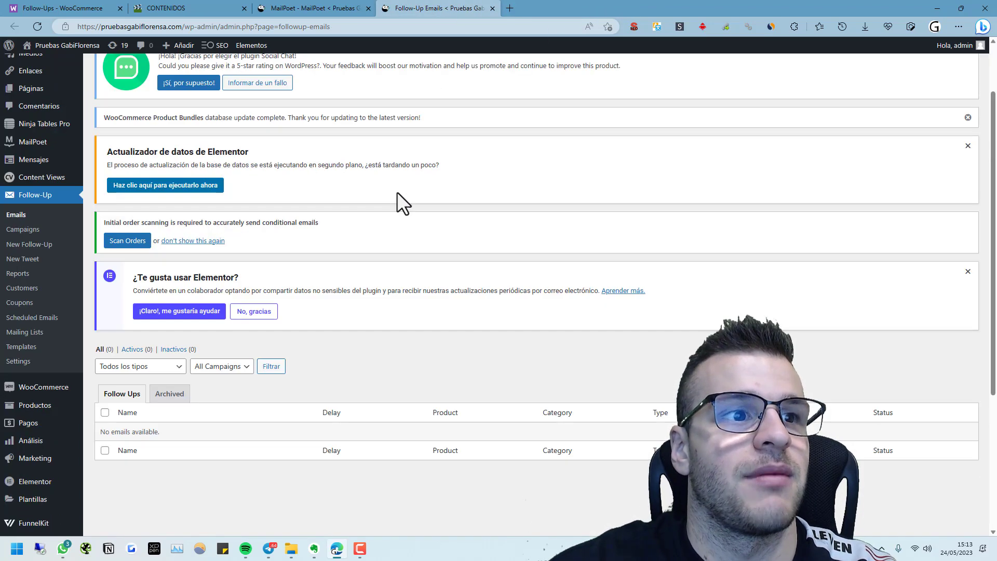
scroll(398, 193, "up", 2)
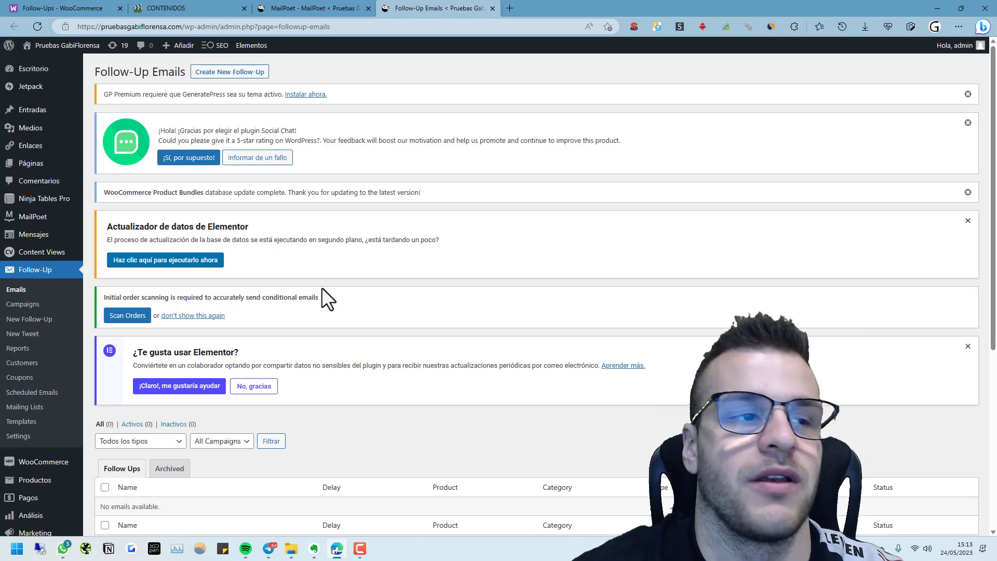
left_click(246, 76)
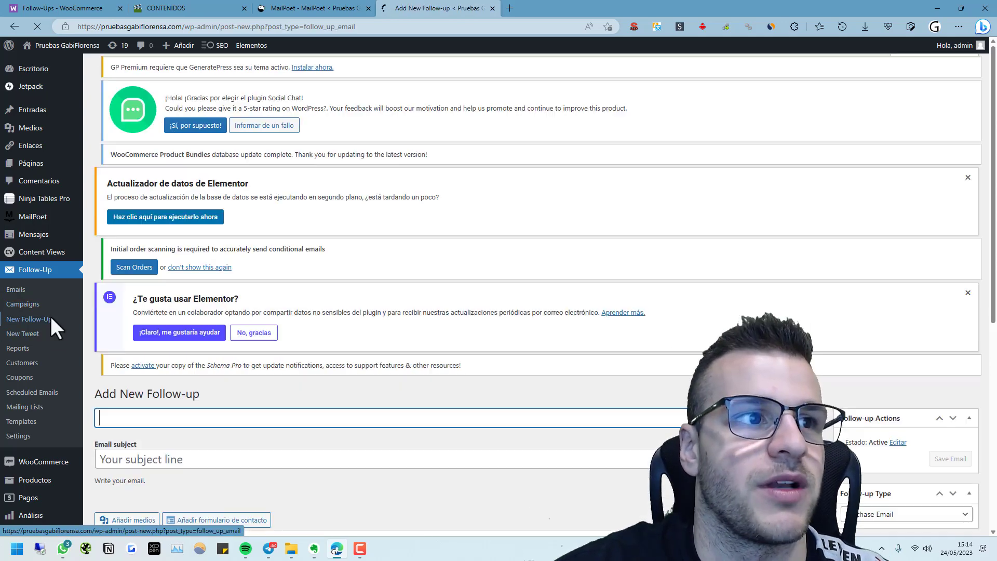
Name the new follow-up "- Mail ABRIL 2023"
scroll(531, 307, "down", 4)
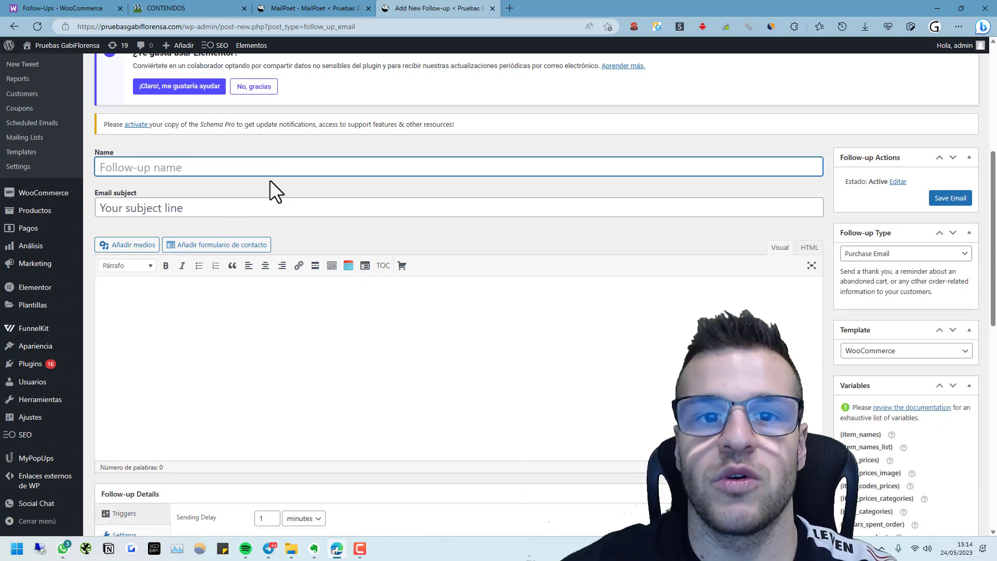
type("-")
key("BackSpace")
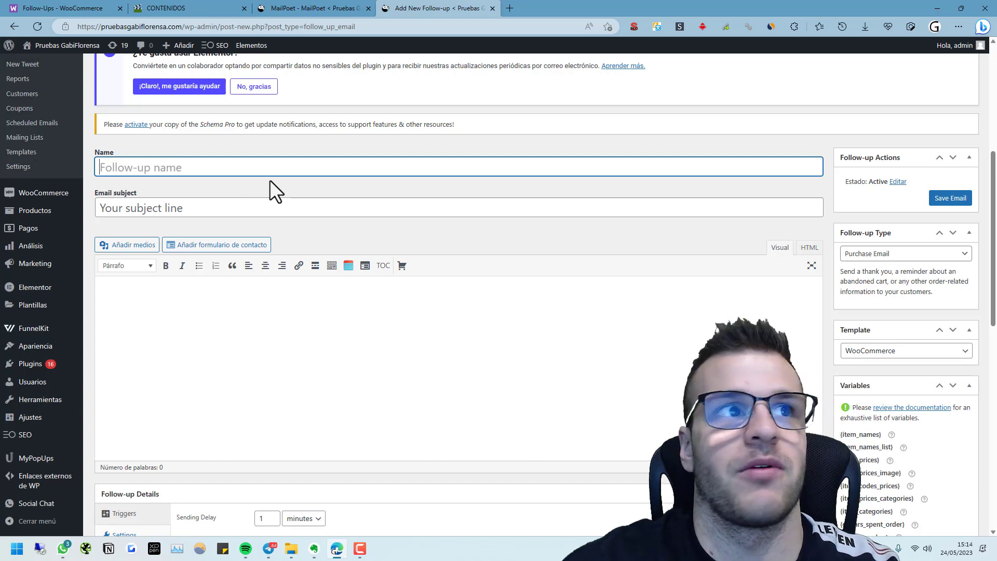
type("- Mail ABR")
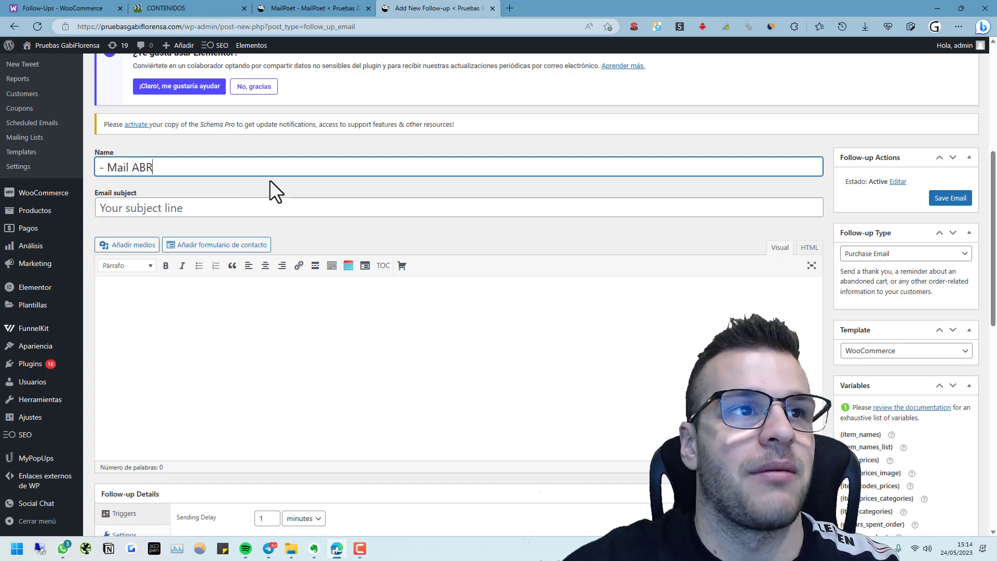
type("IL 2023")
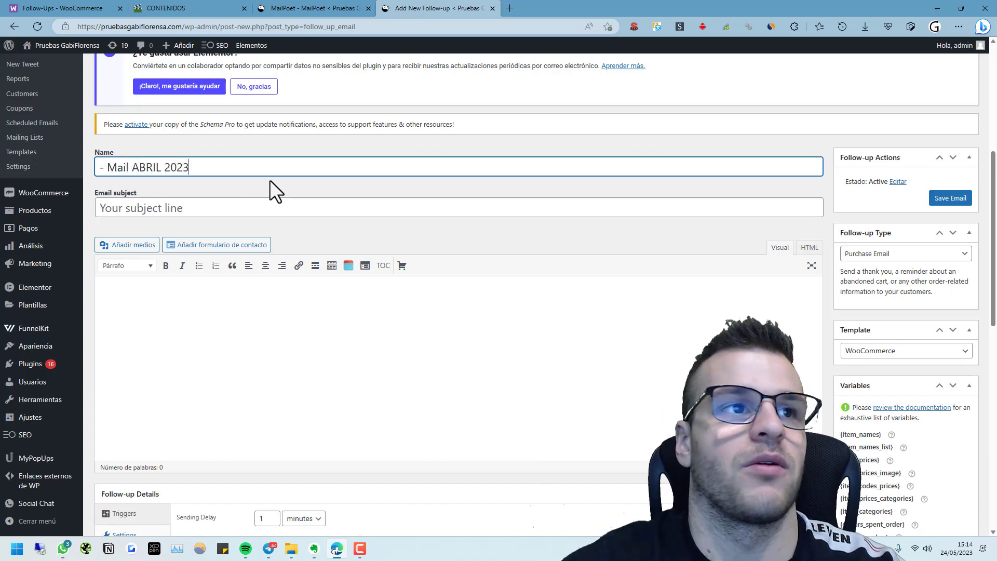
Set the email subject to "OFERTAS DE VERANO (cupón exclusivo)"
key("Tab")
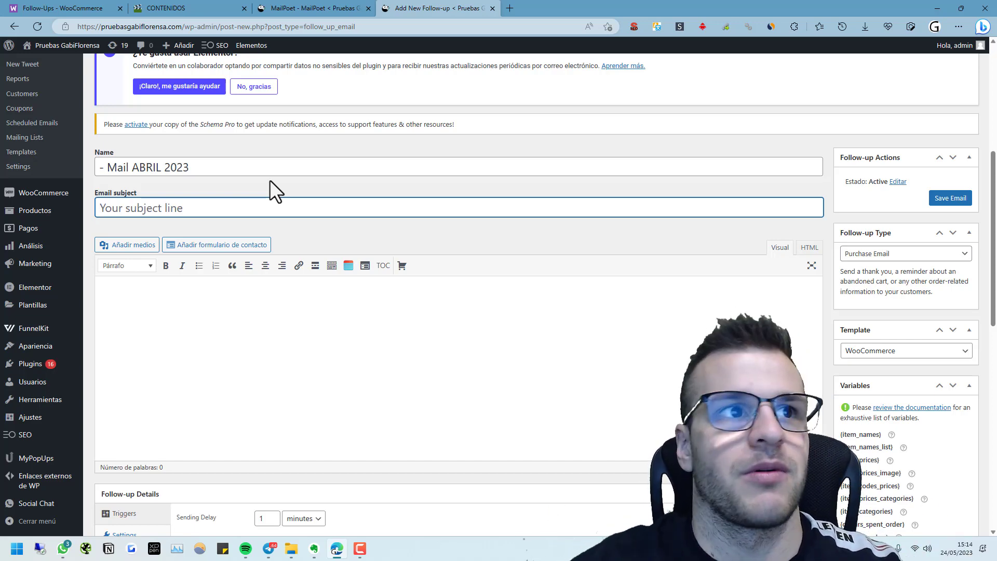
type("OFERTAS DE VERANO")
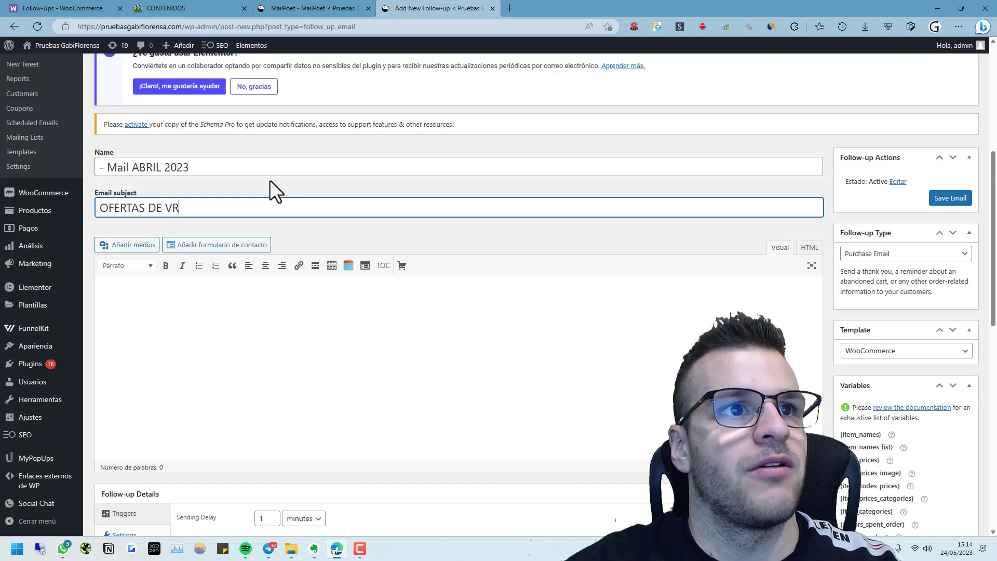
type(" (c")
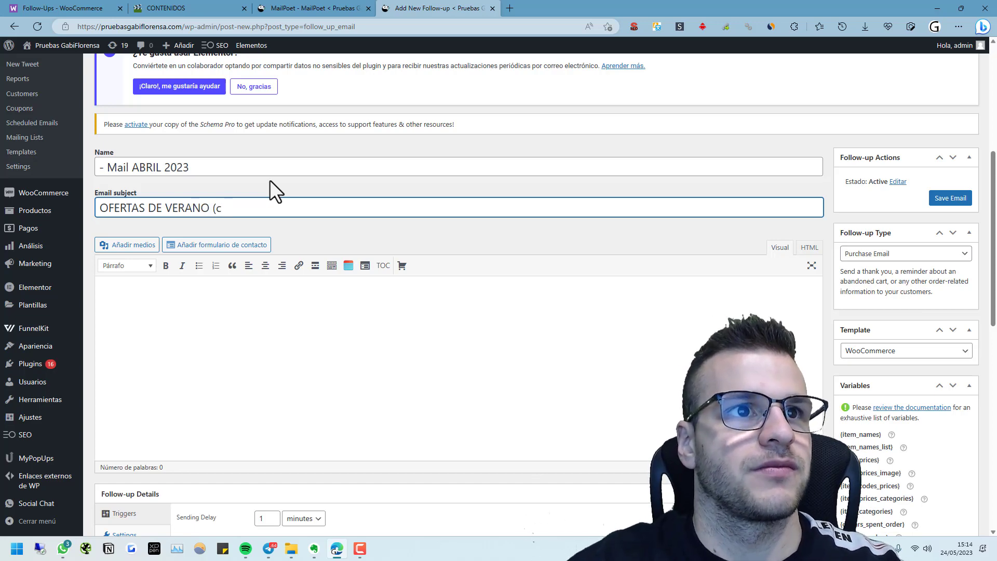
type("upón exclusivo)")
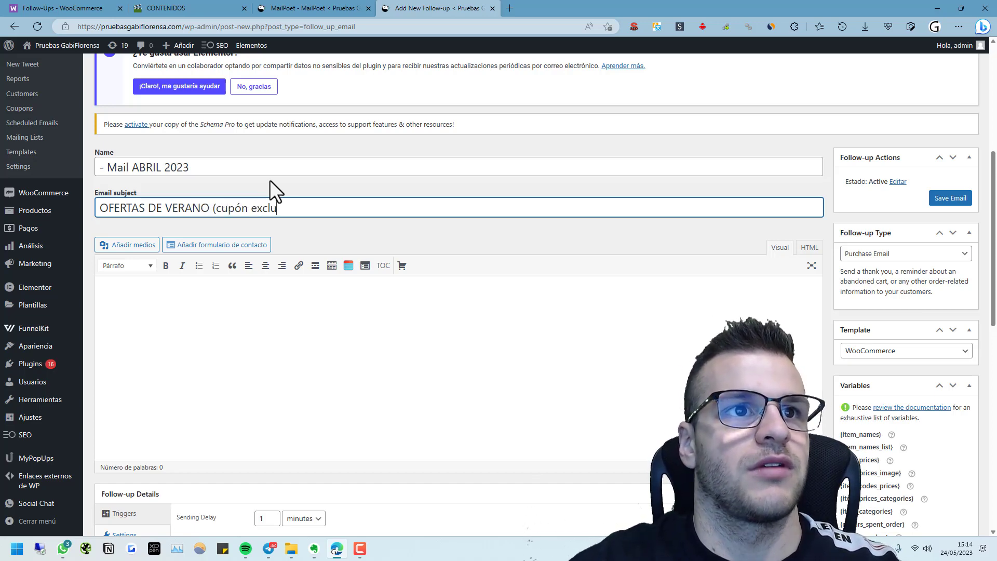
Write "Llega el verano, con el mucha calor......" and "EL CUPÓN ES: PRUEBACUPÓN" in the email body, with the coupon code in bold
left_click(217, 331)
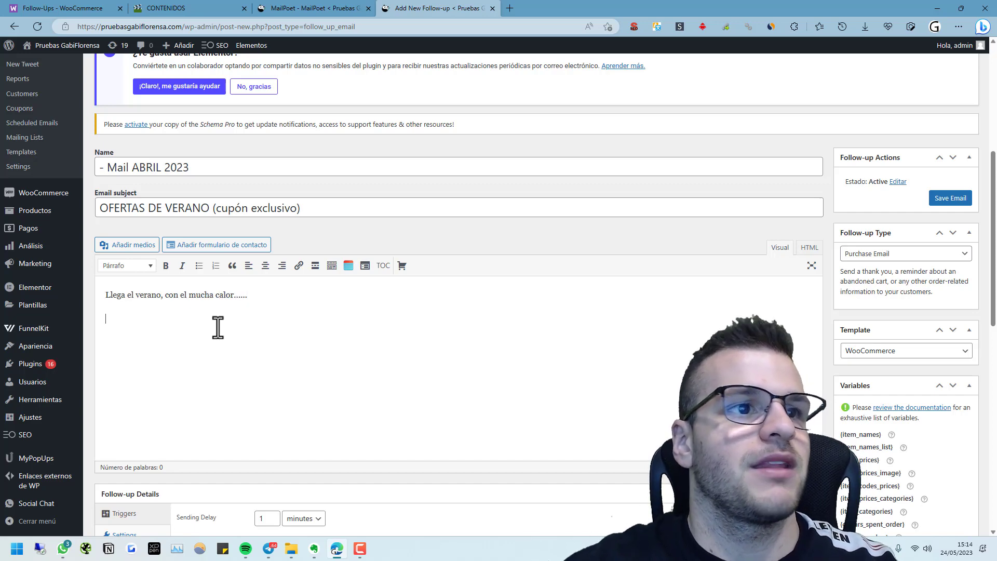
left_click(273, 310)
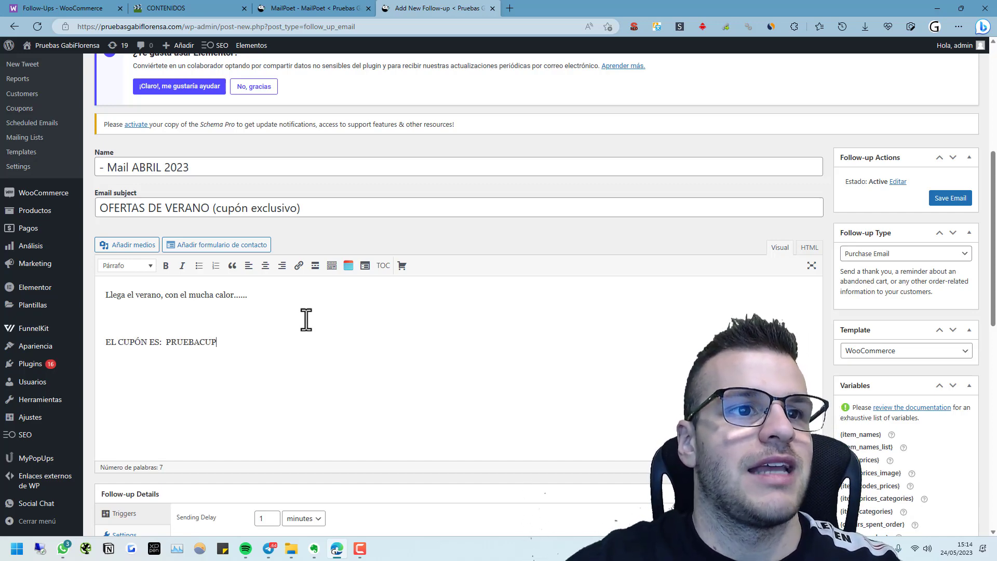
double_click(196, 335)
key("ctrl+b")
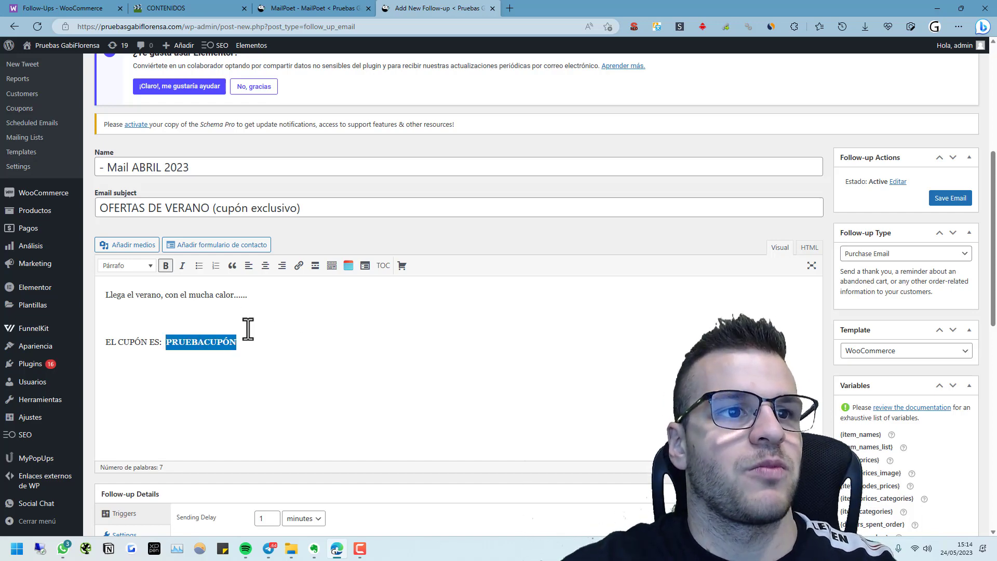
Add the line "Nuevos productos de verano:" and insert the tablet holder picture from the media library below it
left_click(258, 354)
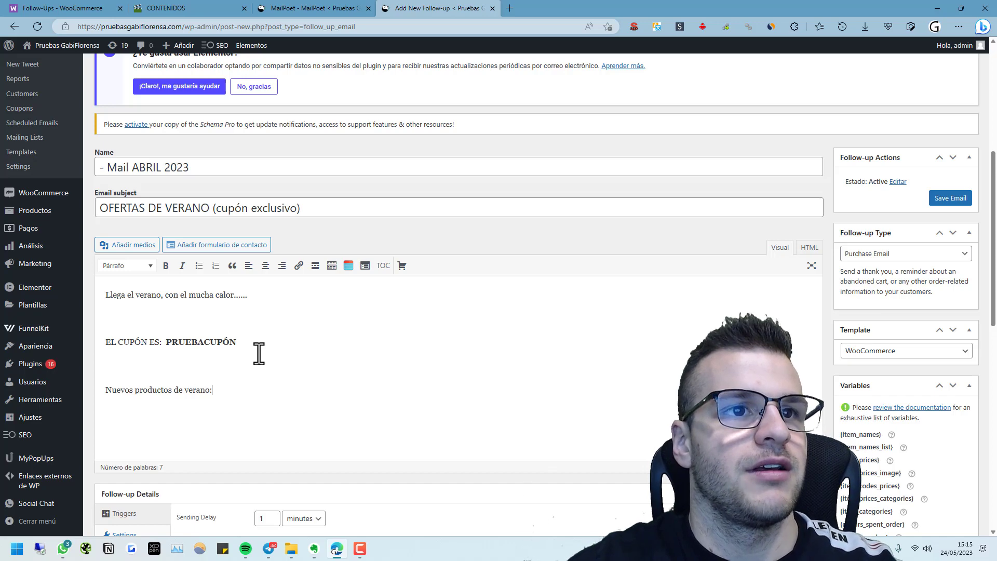
key("Return")
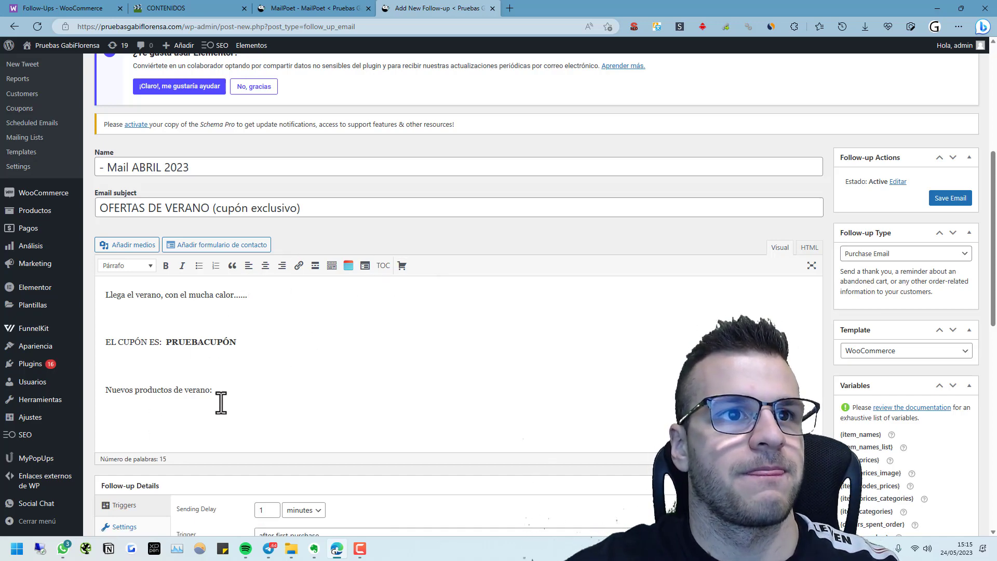
scroll(179, 395, "down", 2)
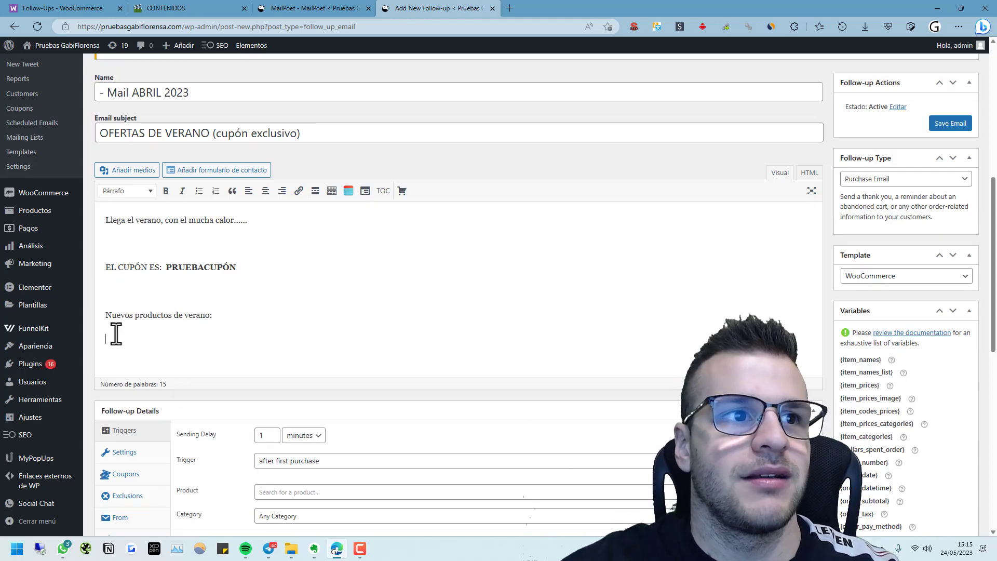
left_click(129, 176)
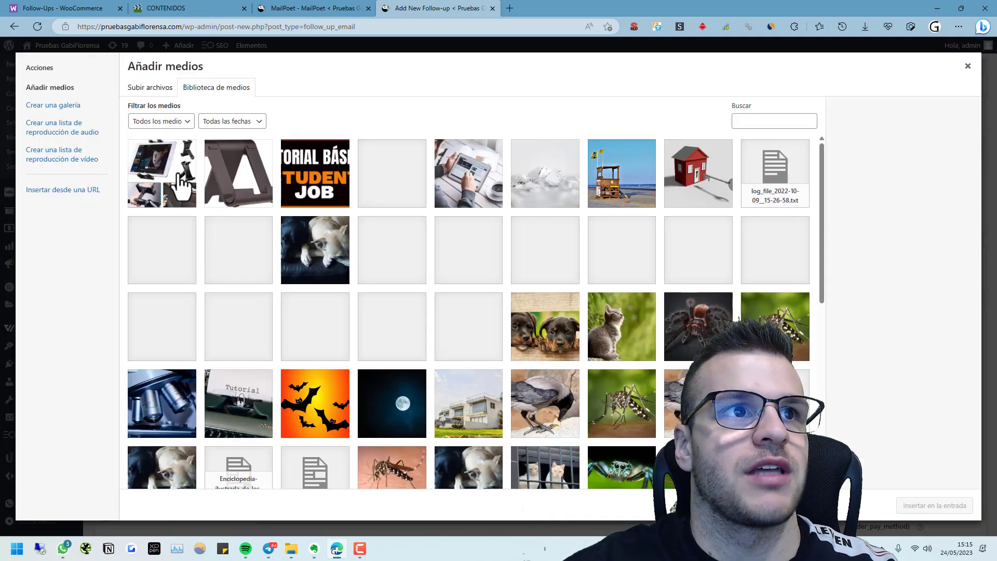
left_click(181, 186)
left_click(930, 506)
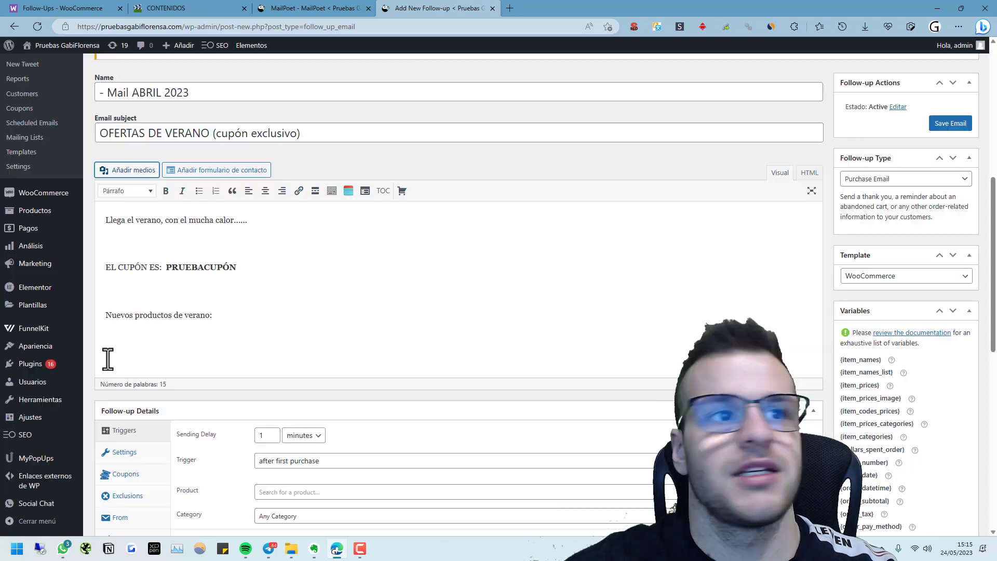
Replace the line above the picture with "Nuevo pack de oferta de verano:" and make it bold and underlined
triple_click(172, 314)
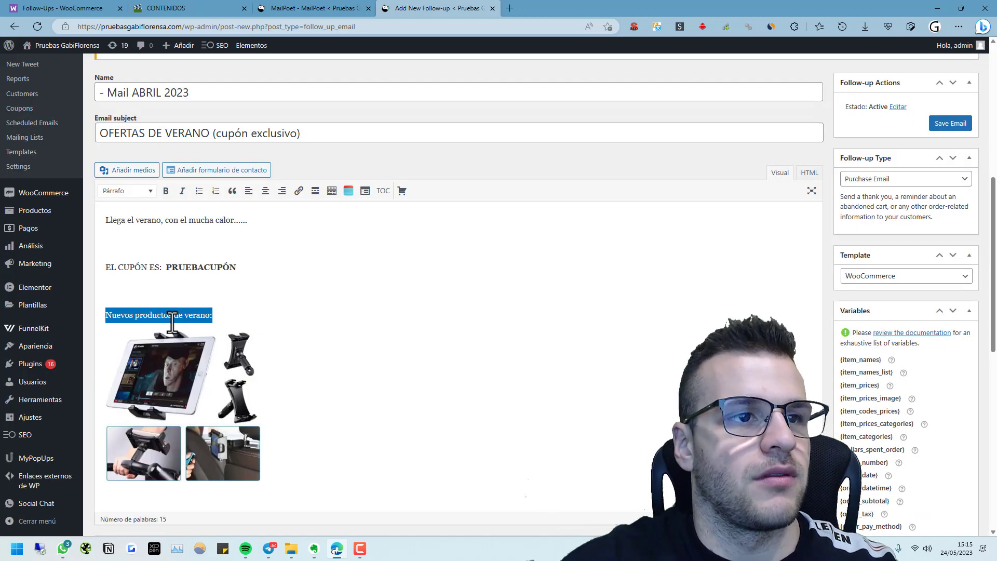
type("Nuevo")
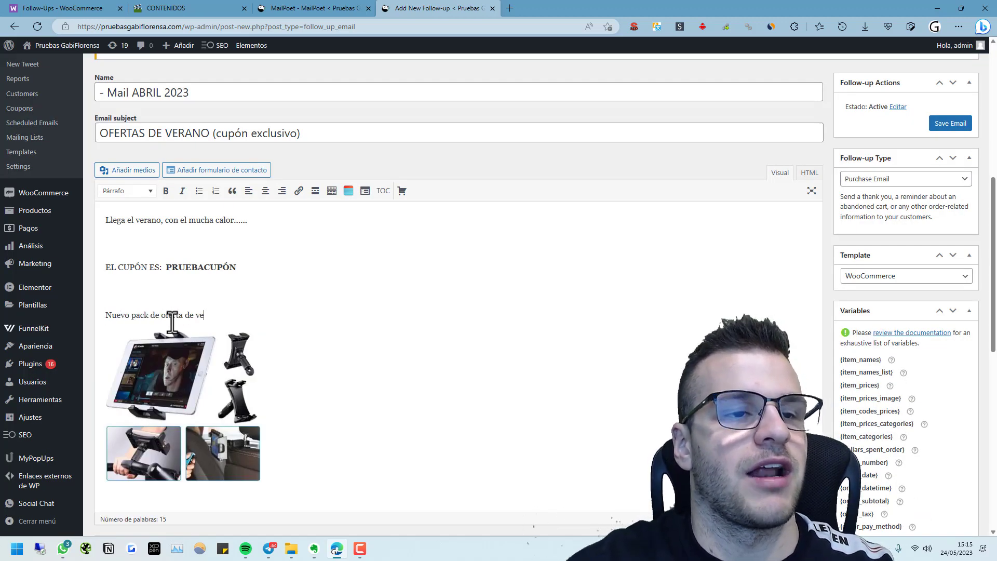
triple_click(172, 314)
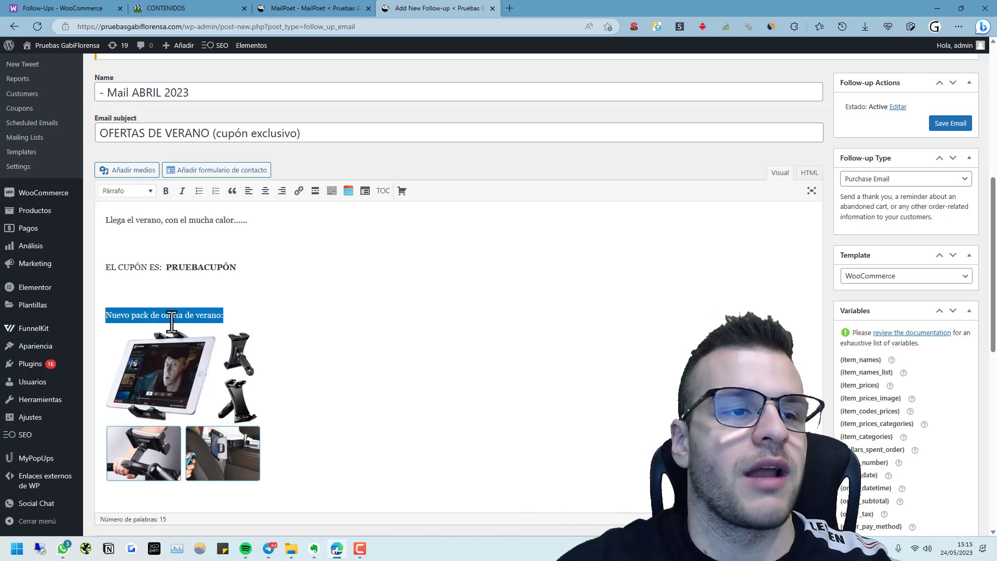
key("ctrl+u")
key("ctrl+b")
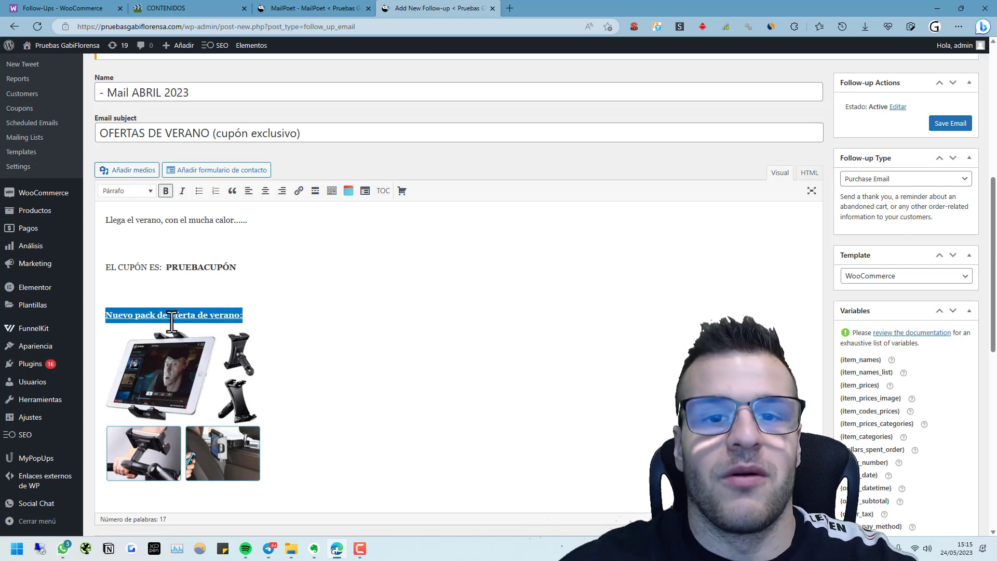
Shrink the tablet holder picture in the email body to about 269 × 259 pixels
scroll(218, 368, "down", 2)
left_click(251, 405)
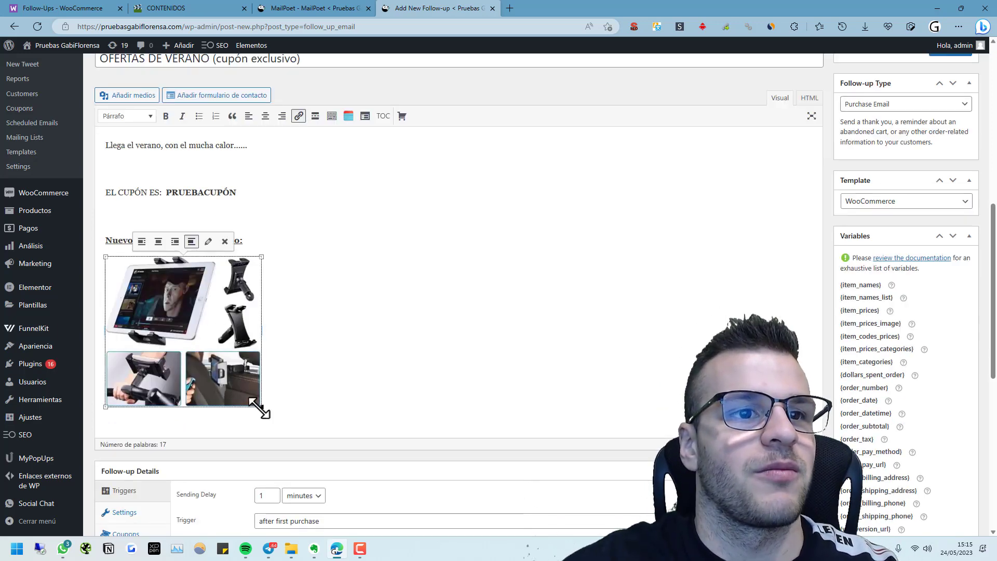
left_click_drag(260, 407, 245, 391)
Open the list of all store products in a new browser tab
scroll(135, 270, "up", 3)
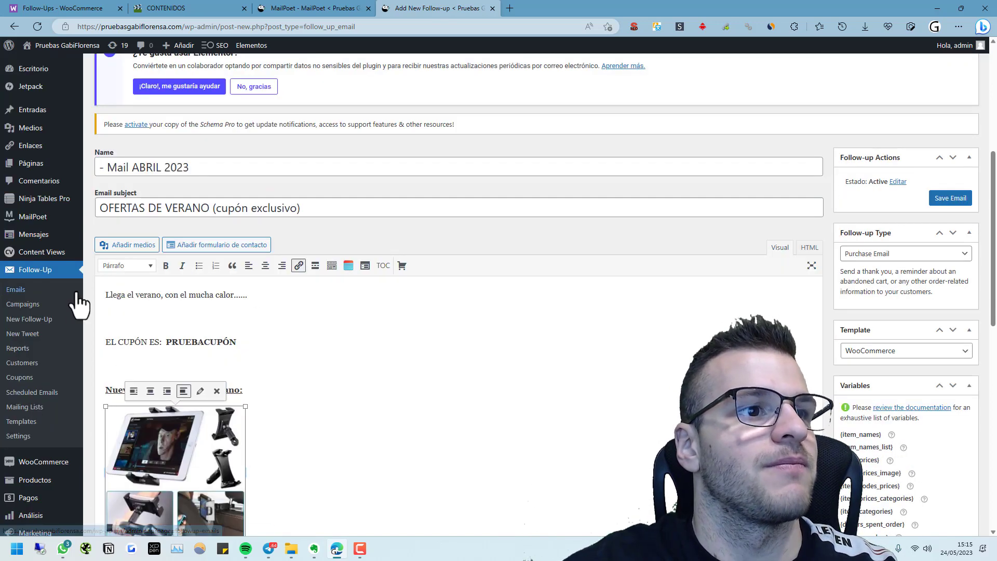
scroll(62, 223, "down", 4)
mouse_move(63, 342)
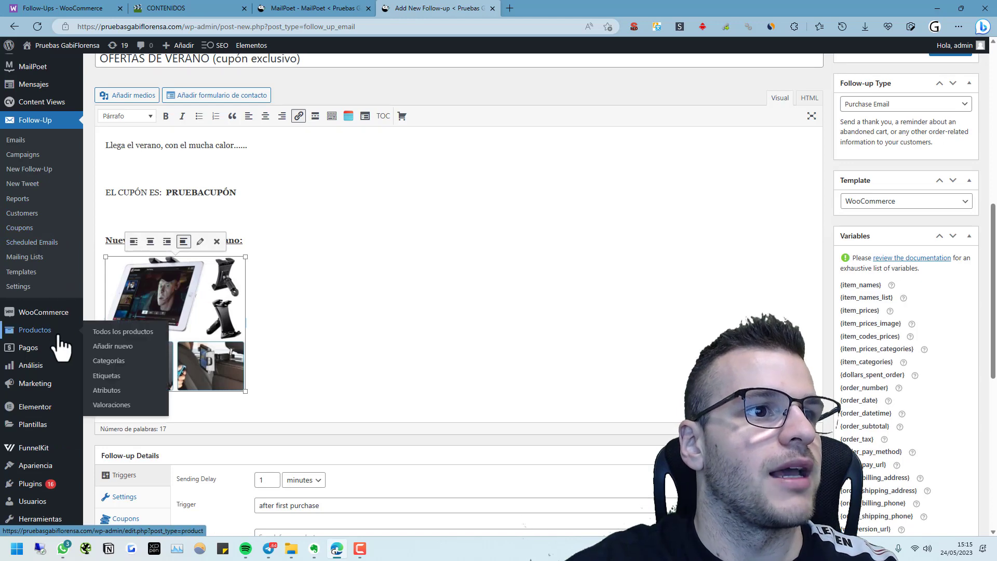
middle_click(98, 333)
Add the line "-> IR A LA OFERTA" below the picture in the email body
left_click(325, 381)
key("Return")
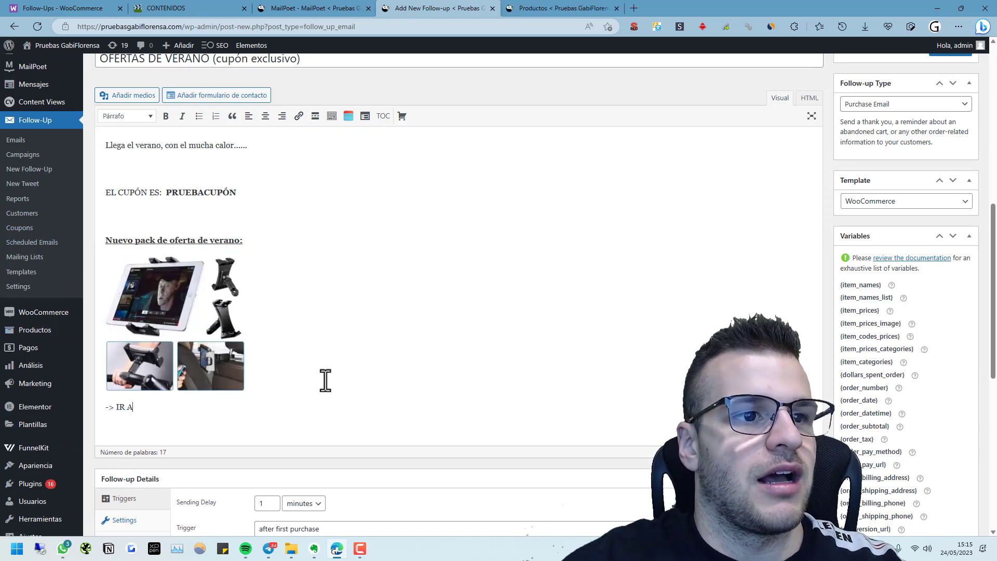
type("-> IR A LA O")
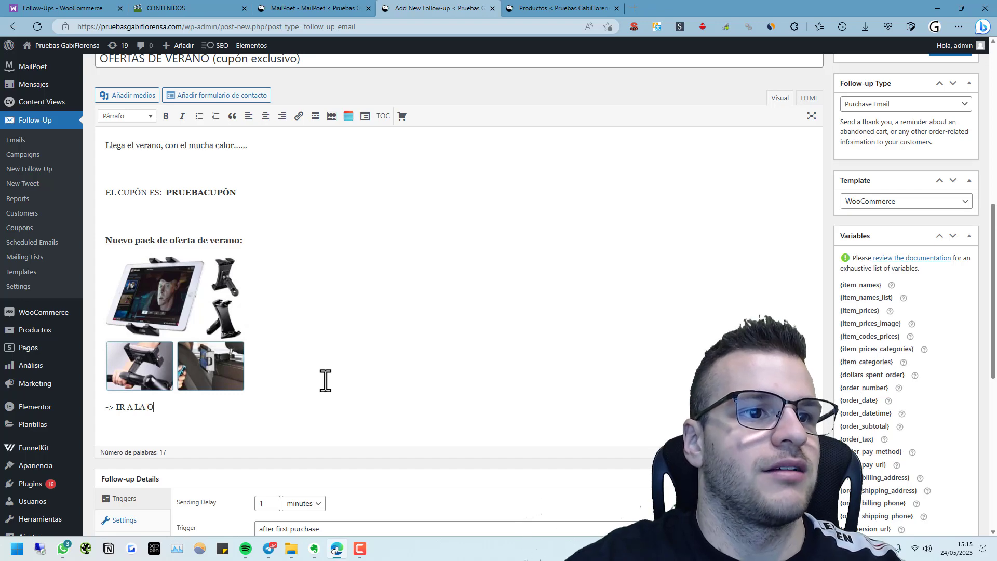
type("FER")
Copy the product page link of PACK TABLET + SOPORTE and apply it to the "IR A LA OFERTA" text
key("ctrl+Tab")
scroll(392, 256, "down", 5)
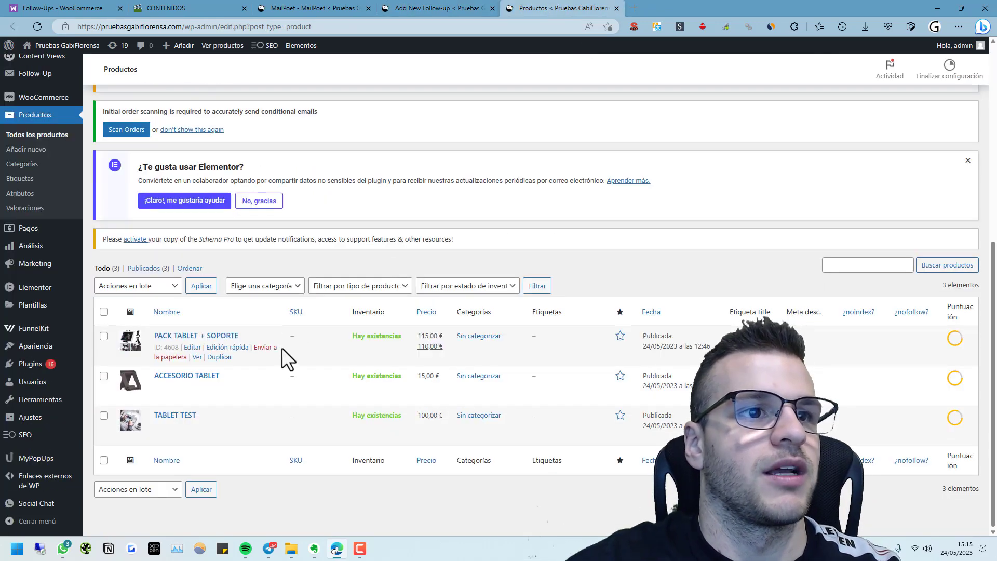
right_click(198, 357)
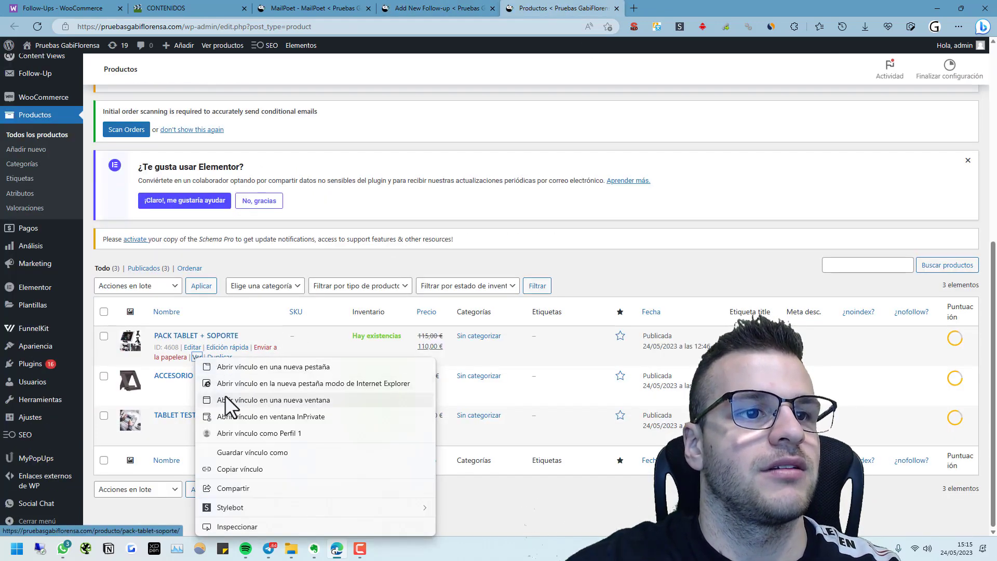
left_click(227, 471)
key("ctrl+shift+Tab")
left_click_drag(116, 407, 250, 401)
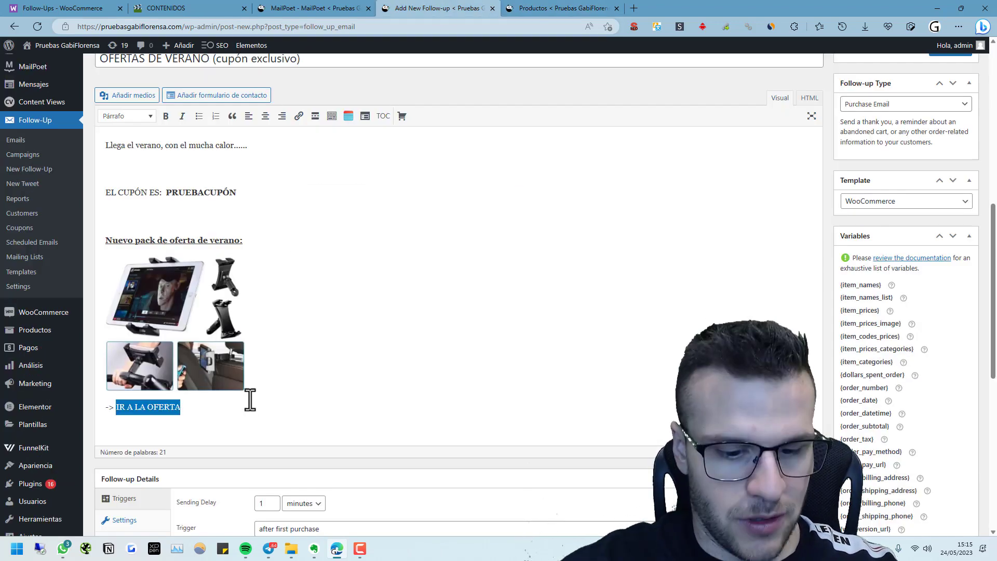
key("ctrl+v")
Link the picture to a custom URL, using the copied PACK TABLET + SOPORTE product link, and update the image details
left_click(163, 317)
left_click(198, 242)
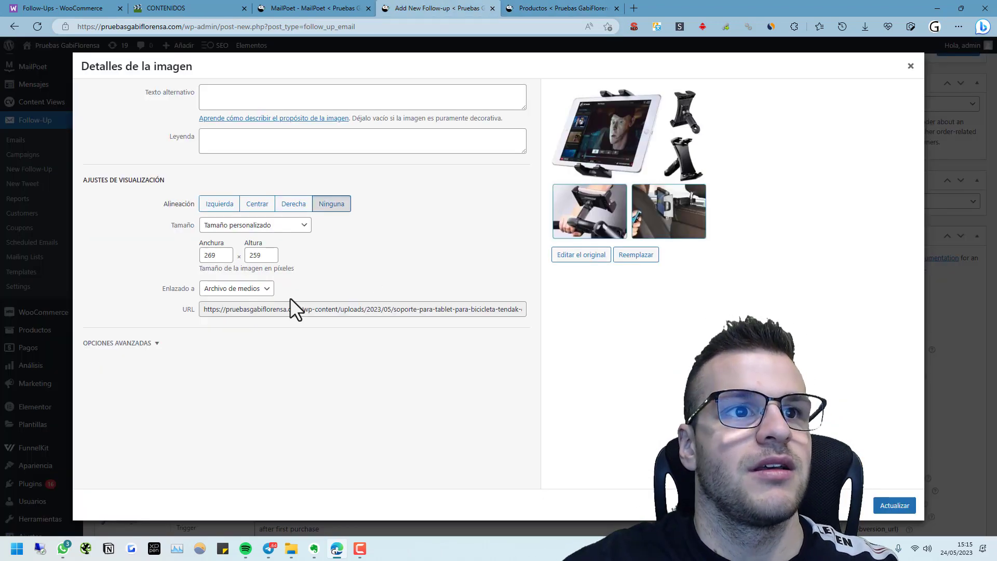
left_click(262, 286)
left_click(235, 326)
double_click(250, 314)
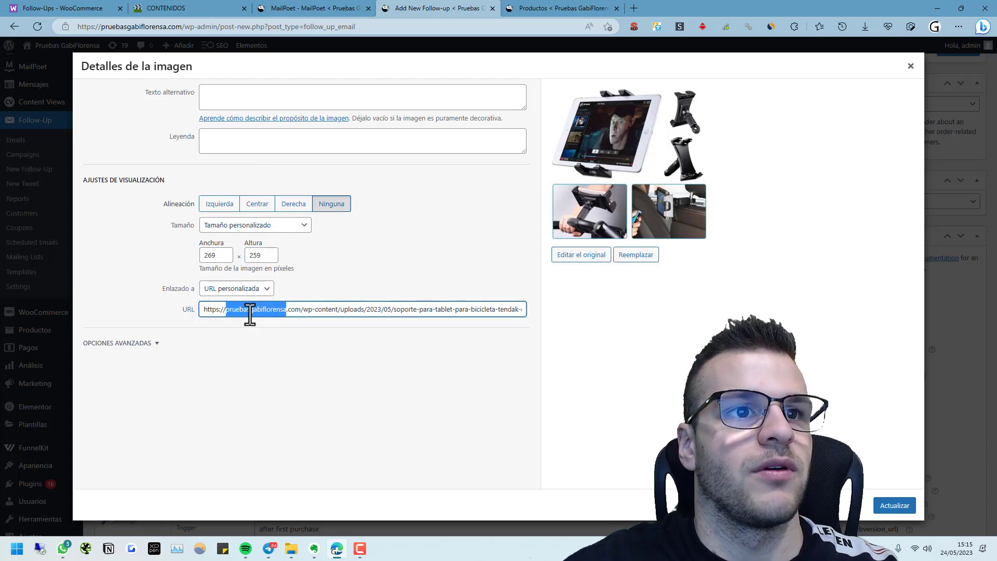
key("ctrl+v")
key("Return")
Examine the available trigger events in the Follow-up Details, along with the sending delay, product and category conditions
scroll(243, 316, "up", 5)
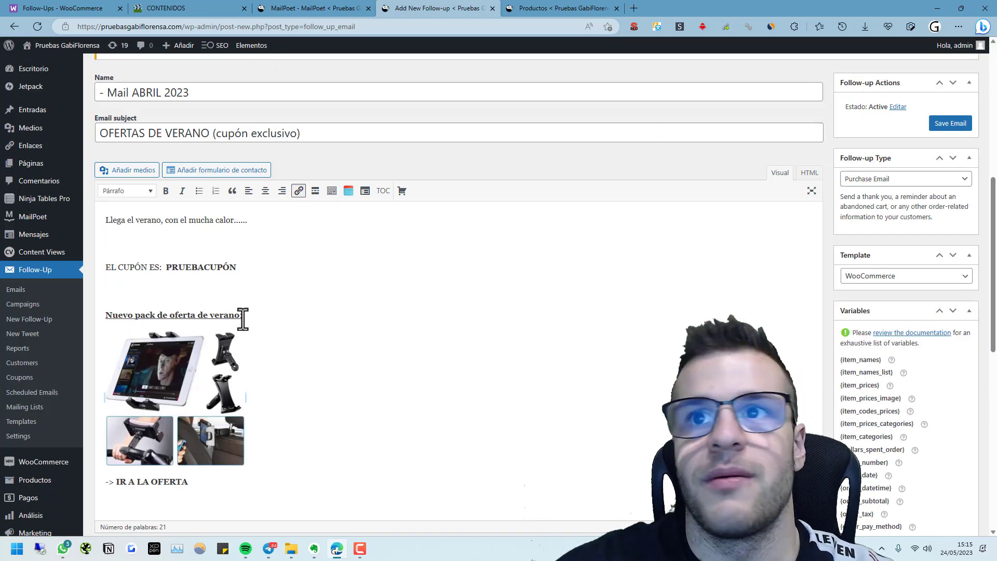
scroll(242, 319, "down", 3)
scroll(243, 319, "down", 5)
scroll(234, 334, "up", 2)
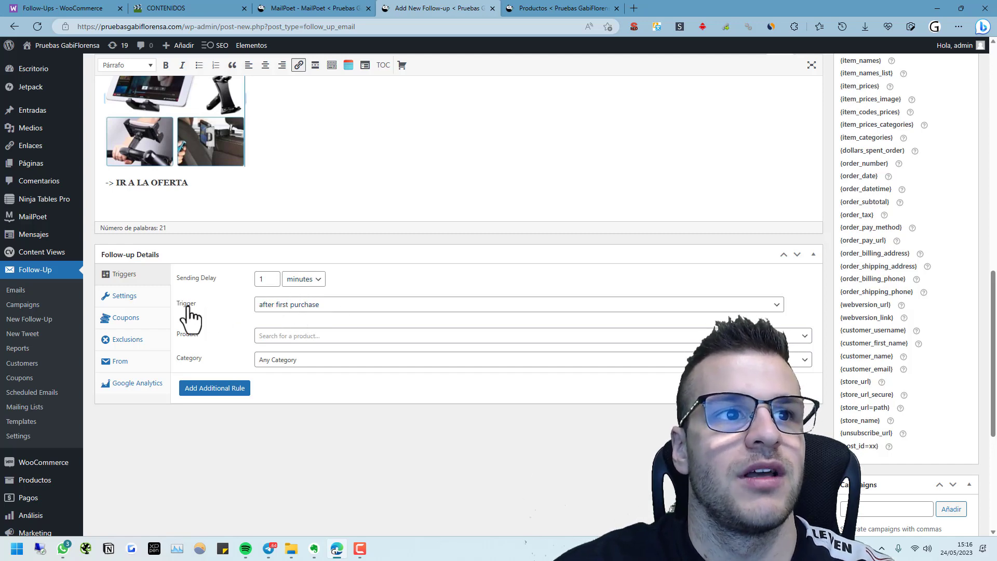
left_click(362, 307)
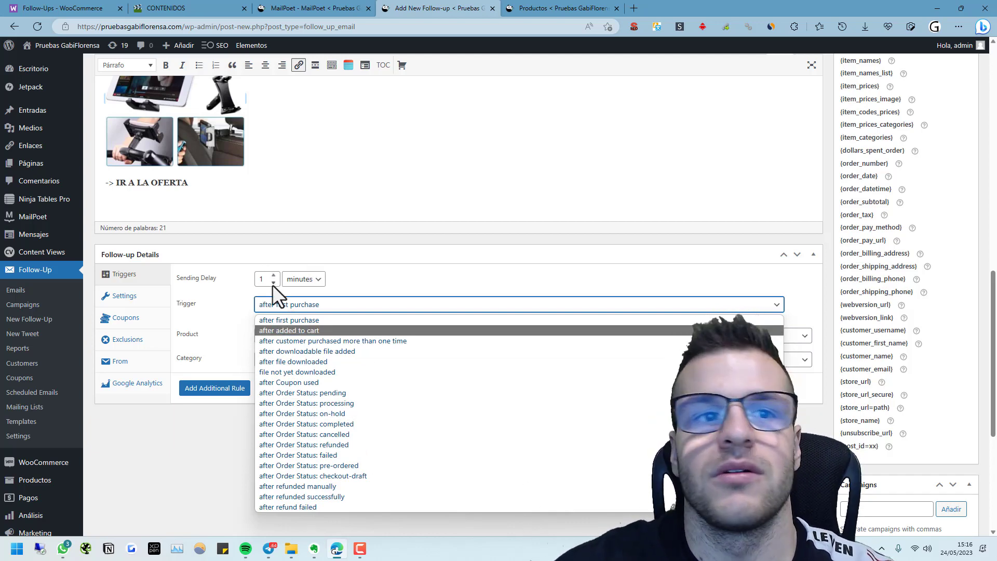
scroll(274, 285, "down", 3)
scroll(336, 397, "up", 4)
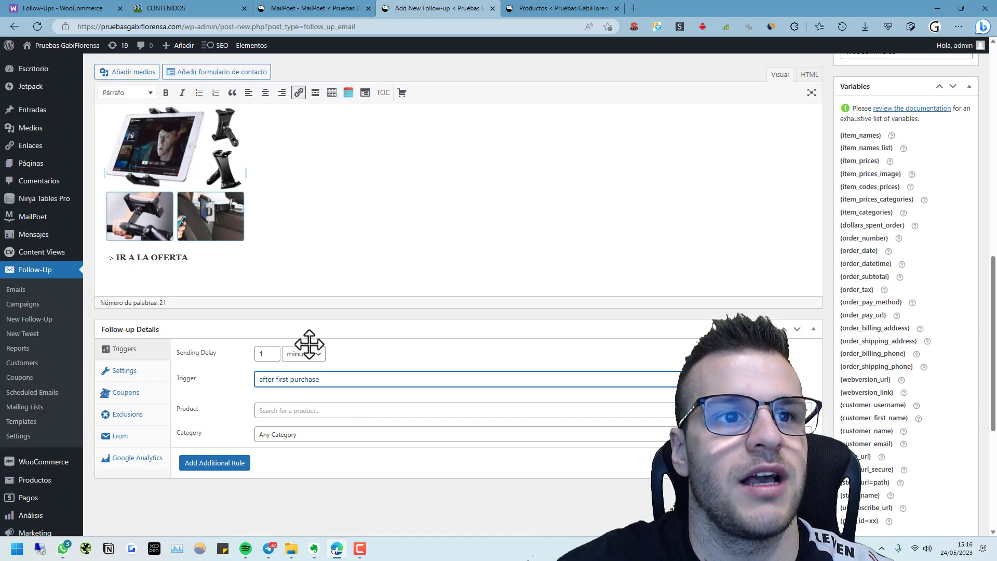
left_click(306, 379)
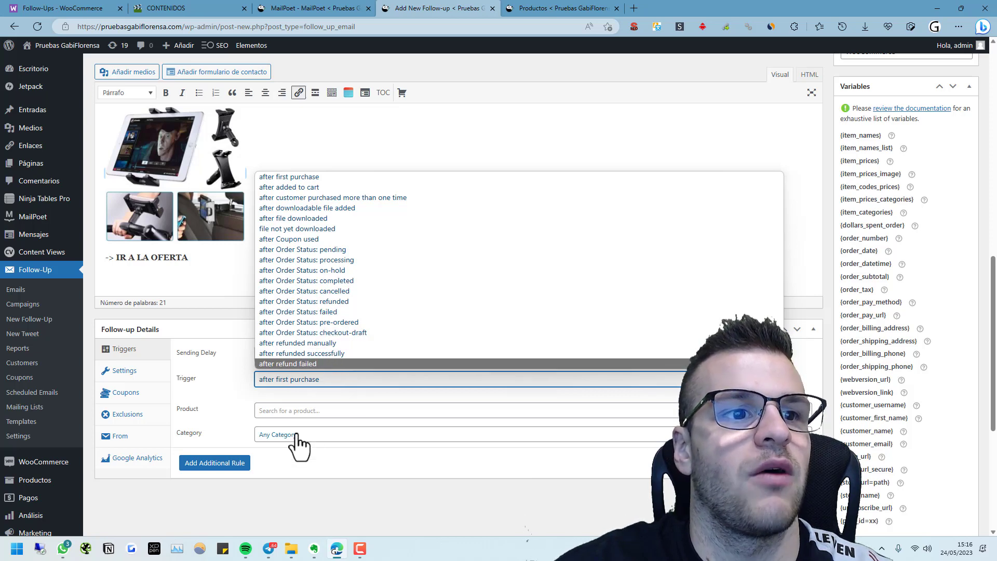
scroll(271, 416, "up", 6)
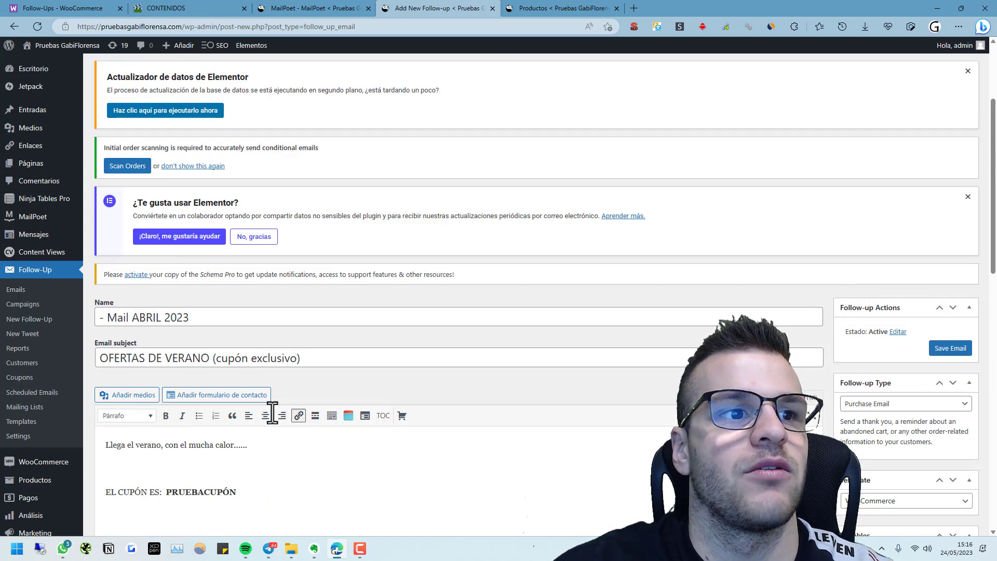
scroll(272, 416, "down", 12)
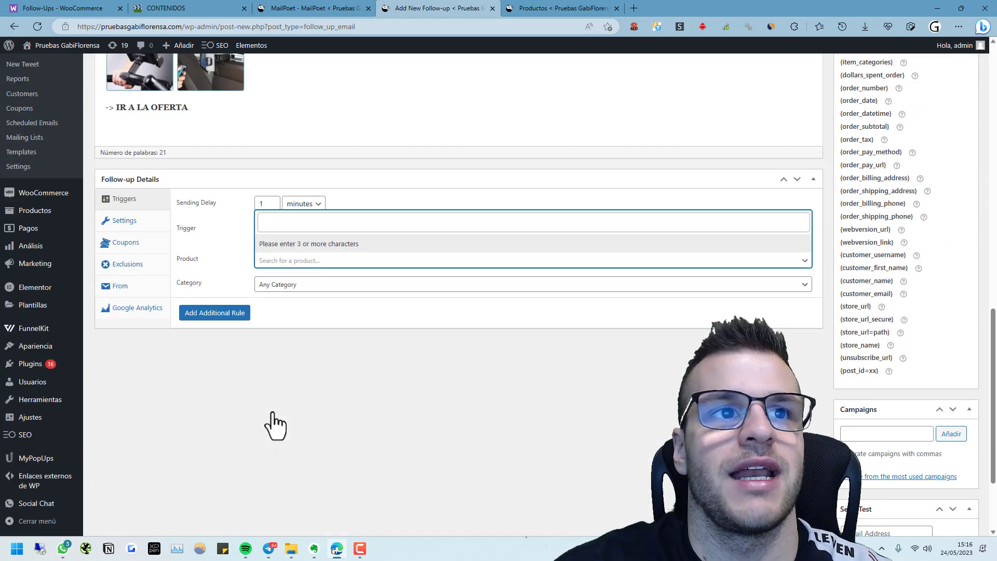
scroll(275, 426, "up", 3)
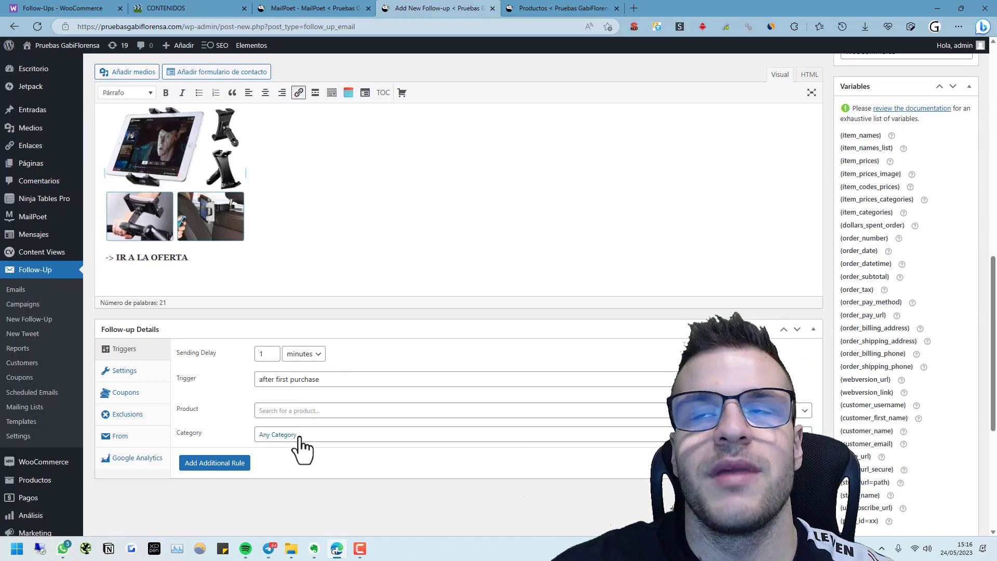
left_click(336, 381)
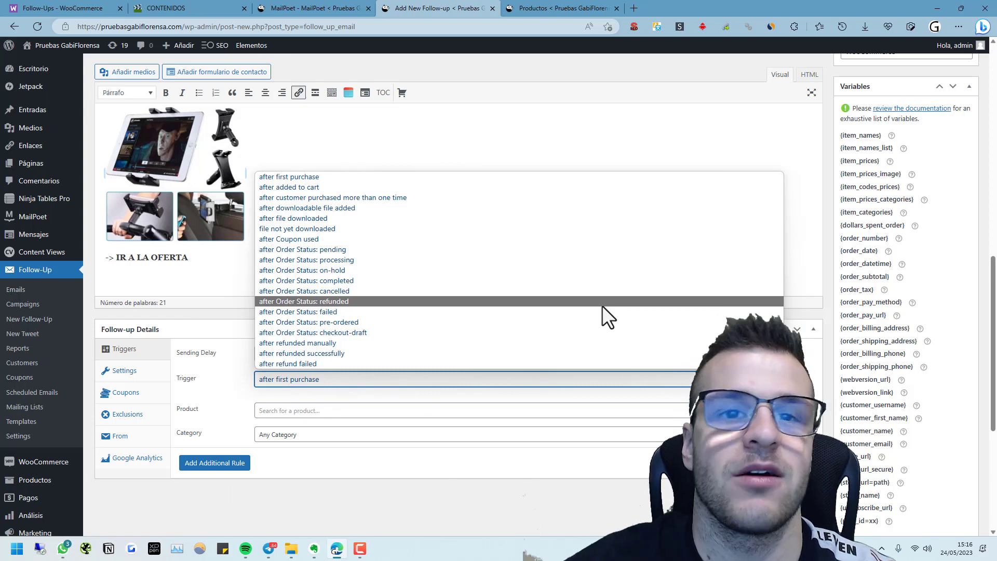
Review the Settings, Coupons, Exclusions, From and Google Analytics options of the Follow-up Details, and return to Triggers
left_click(124, 370)
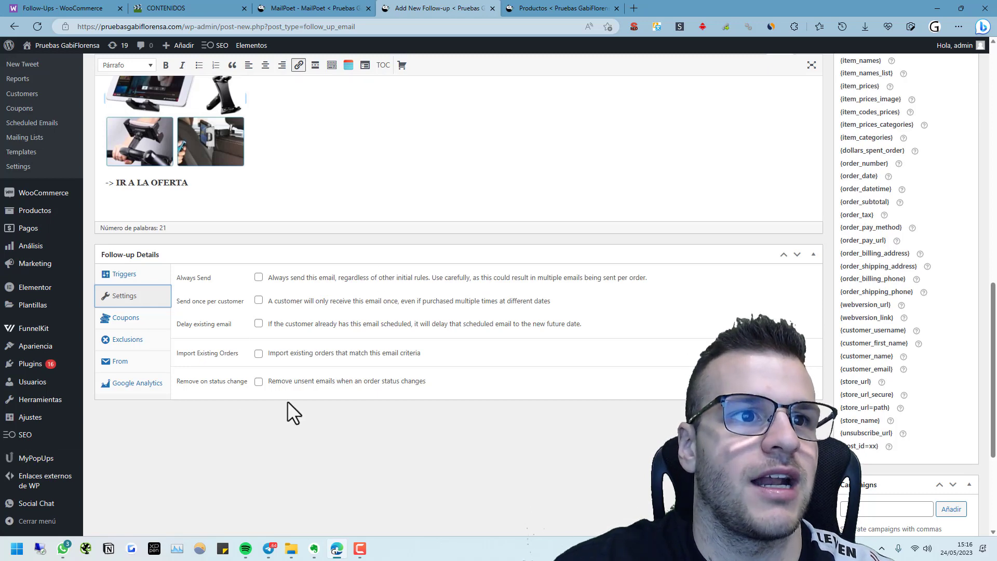
left_click(156, 321)
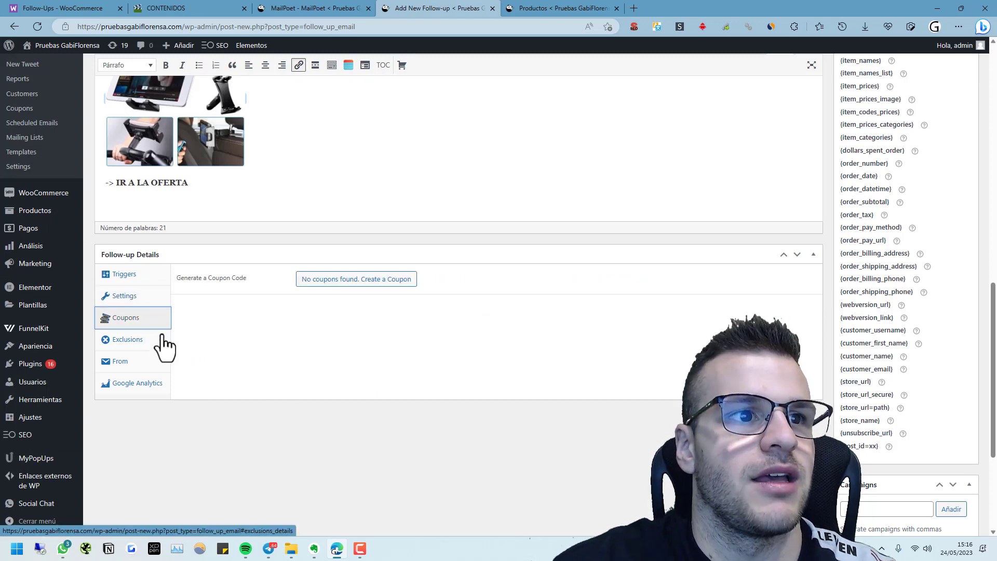
left_click(162, 339)
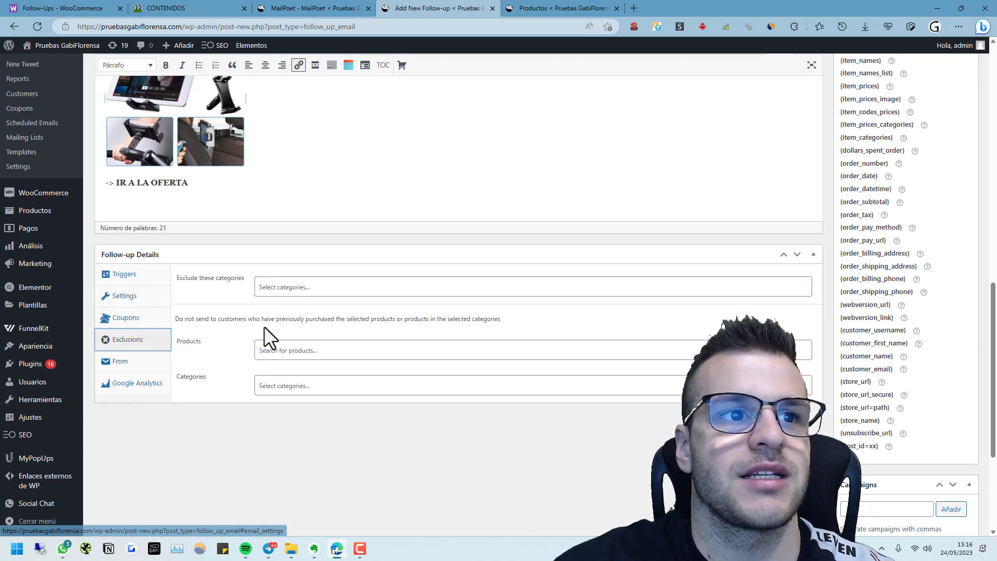
left_click(136, 362)
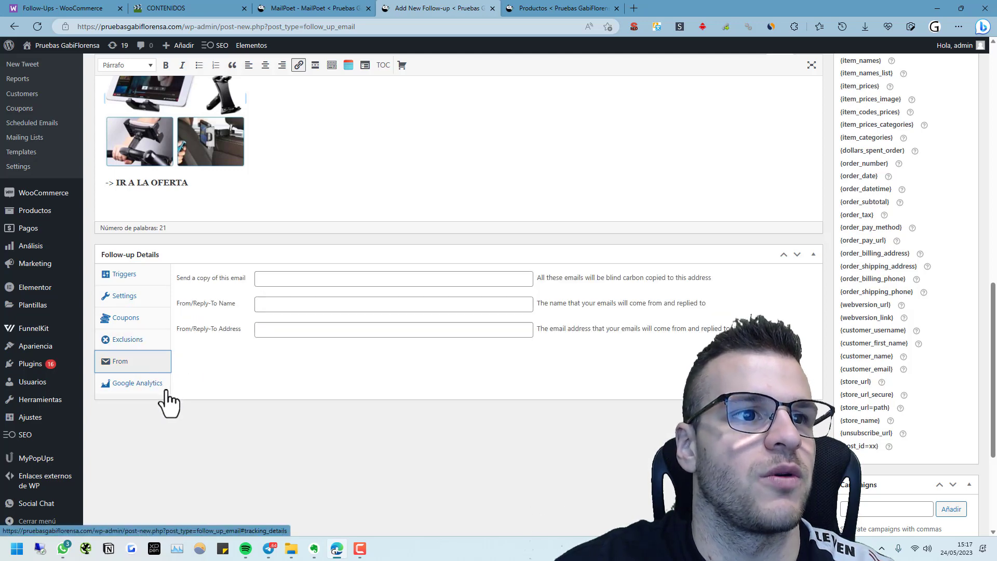
left_click(133, 387)
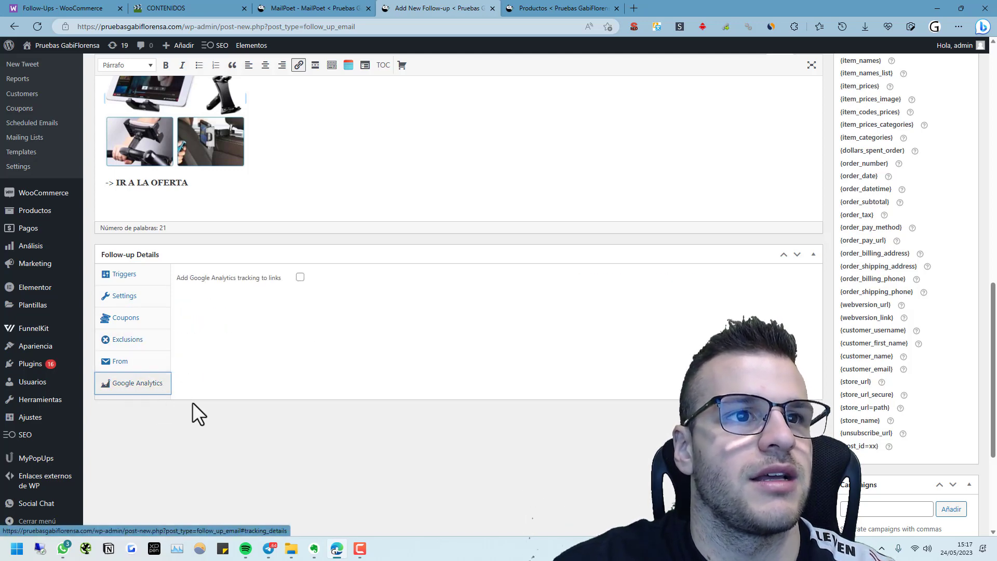
left_click(136, 275)
middle_click(310, 397)
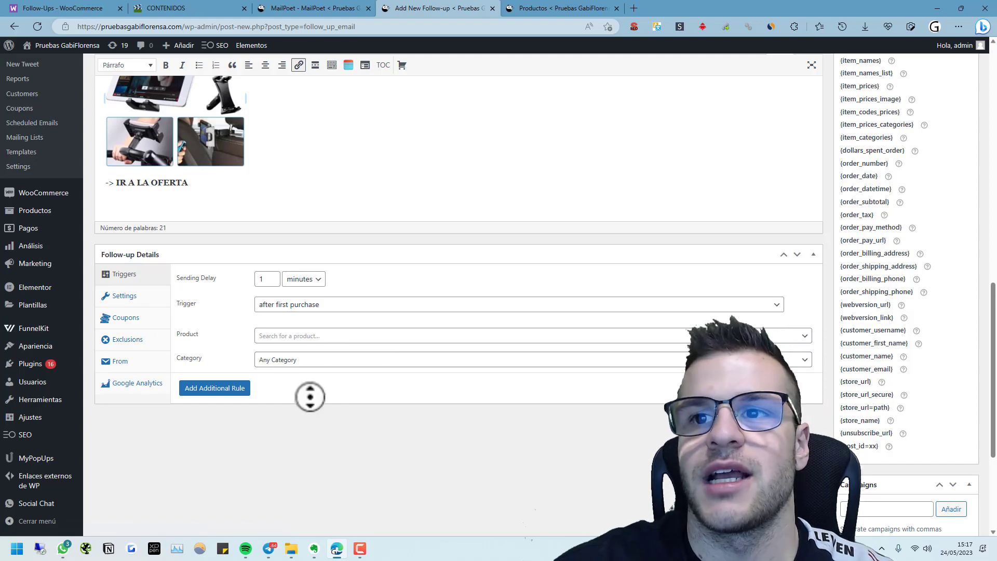
Copy the {customer_username} variable and add the greeting line "¡HOla {customer_username} !" above the opening sentence of the email body
scroll(367, 301, "up", 10)
scroll(396, 314, "down", 7)
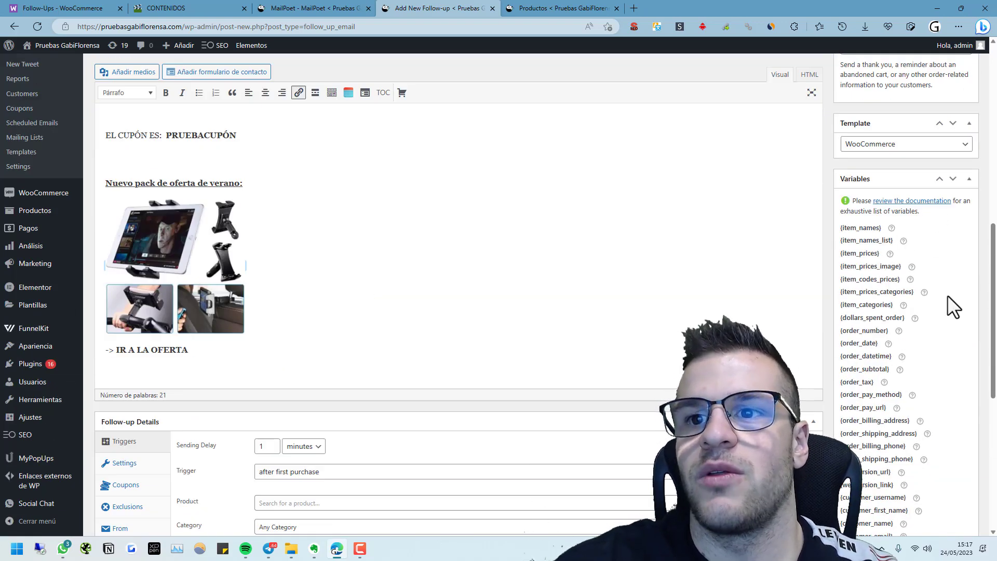
scroll(948, 295, "down", 1)
left_click_drag(910, 422, 837, 422)
key("ctrl+c")
scroll(291, 327, "up", 6)
scroll(127, 345, "down", 2)
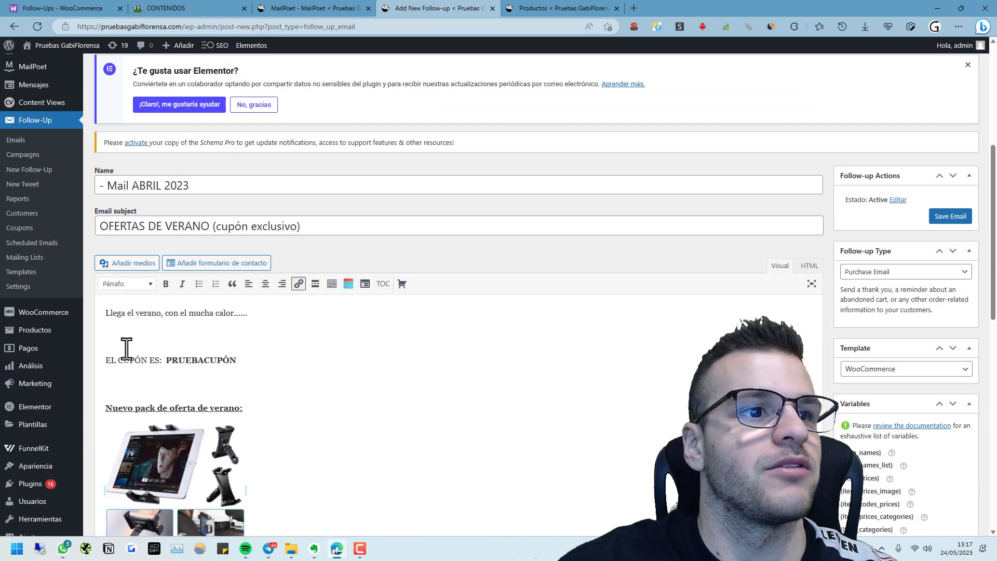
left_click(107, 315)
type("HOla")
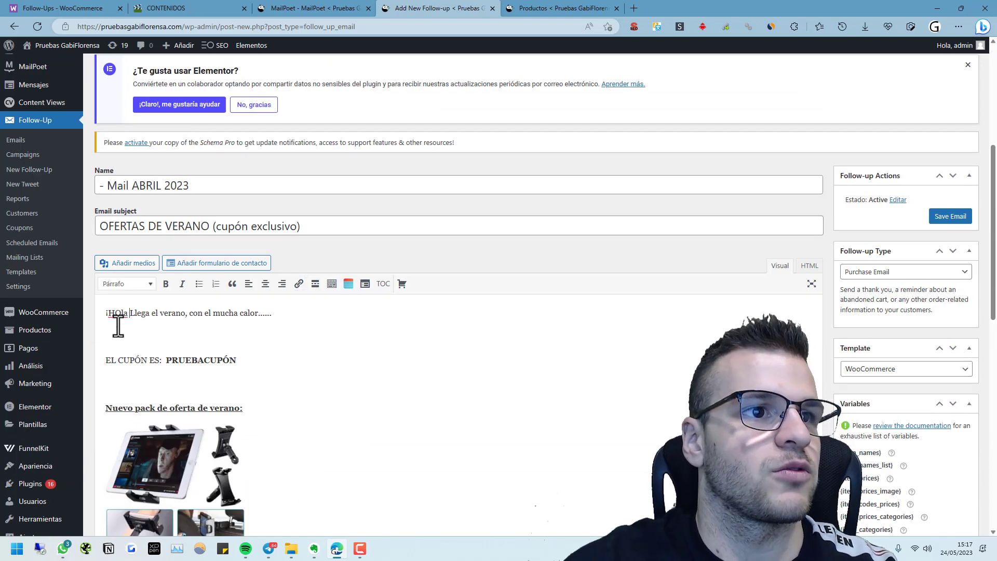
key("ctrl+v")
type("!")
key("Return")
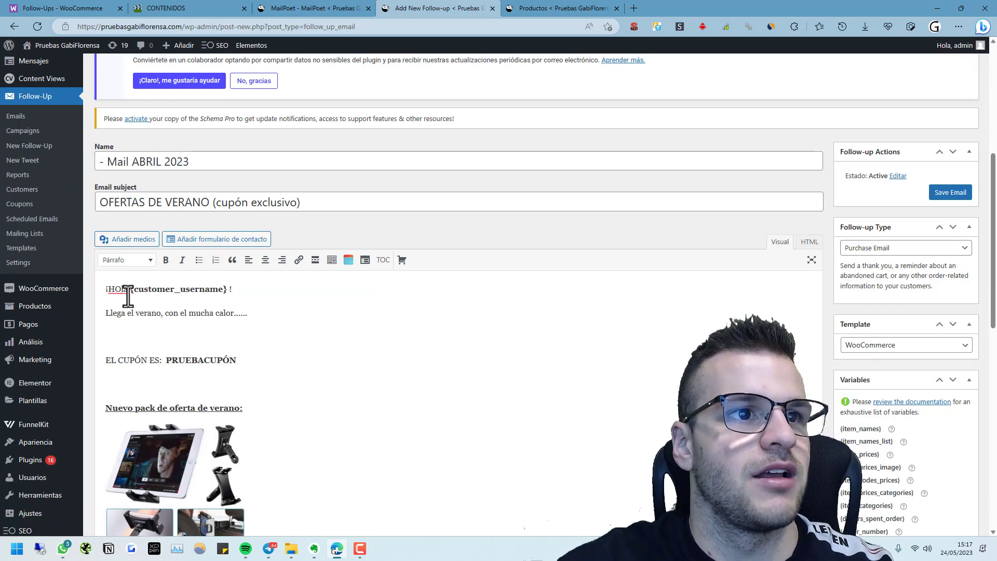
Remove the bold formatting from the {customer_username} variable in the greeting line
left_click_drag(129, 289, 229, 286)
left_click(965, 549)
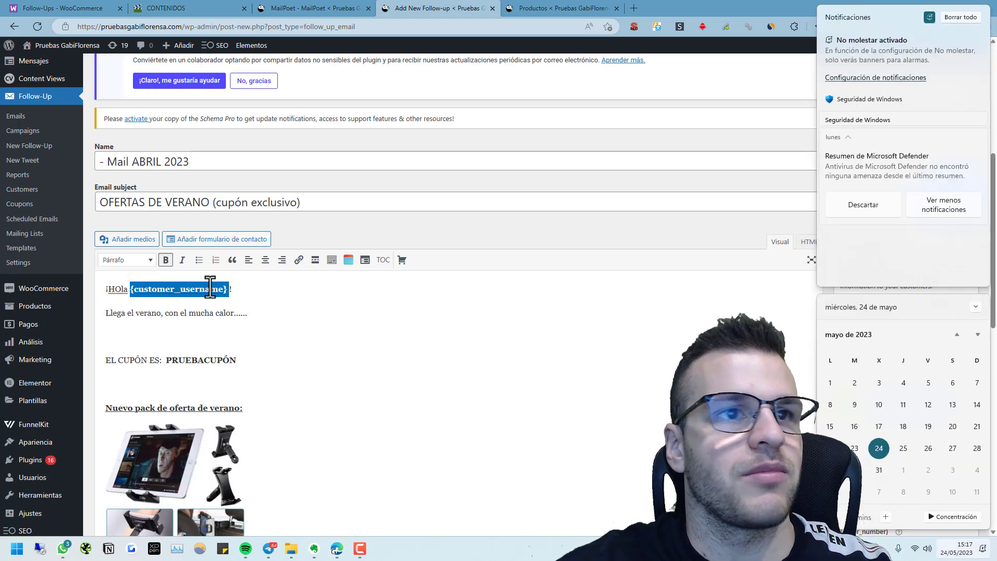
left_click(534, 252)
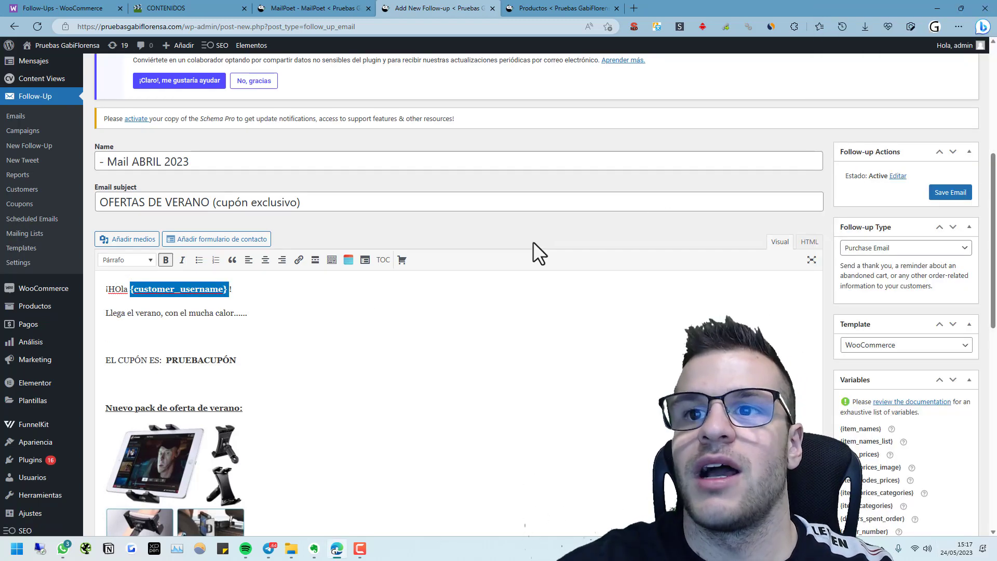
left_click(135, 312)
left_click_drag(129, 288, 234, 289)
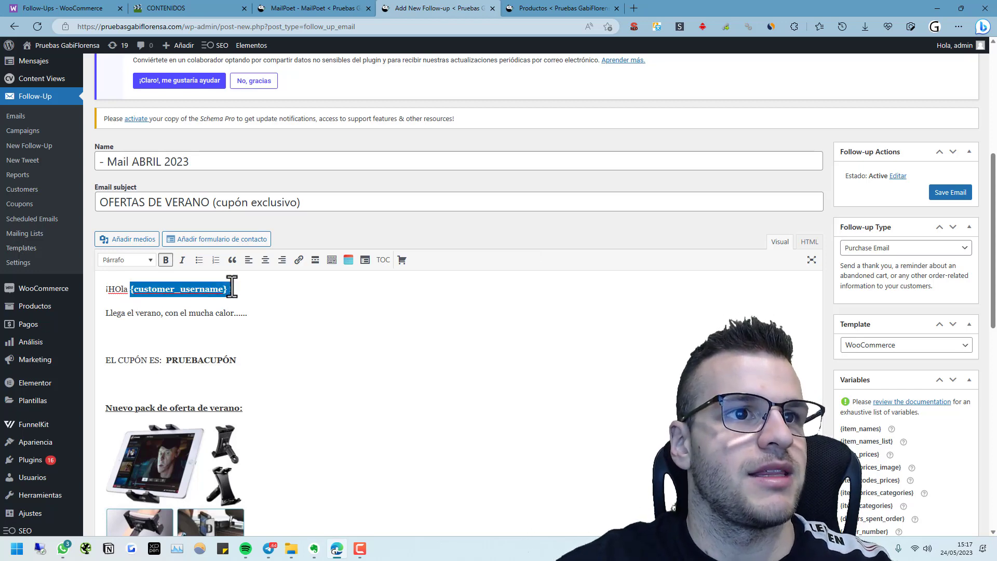
left_click(171, 261)
Correct the greeting word to "Hola" and save the follow-up email
left_click(118, 291)
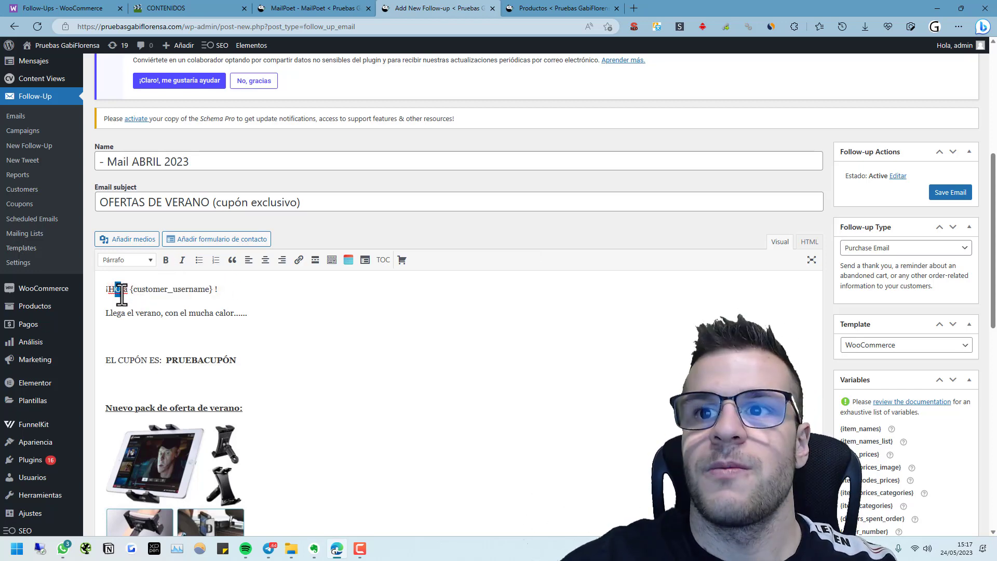
left_click(129, 289)
key("BackSpace")
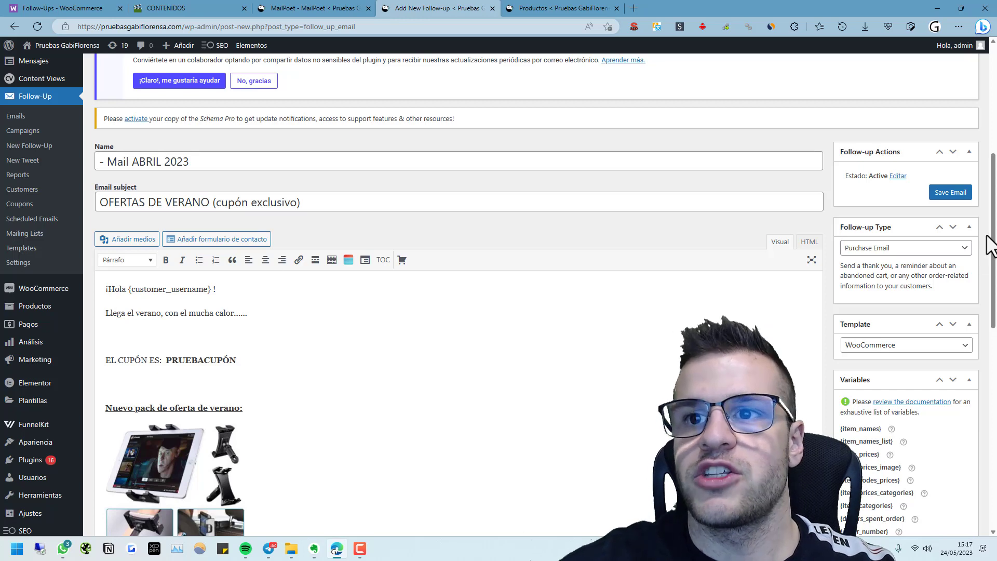
left_click(963, 194)
Review the available follow-up types and the trigger options offered for the Purchase Email type
left_click(902, 248)
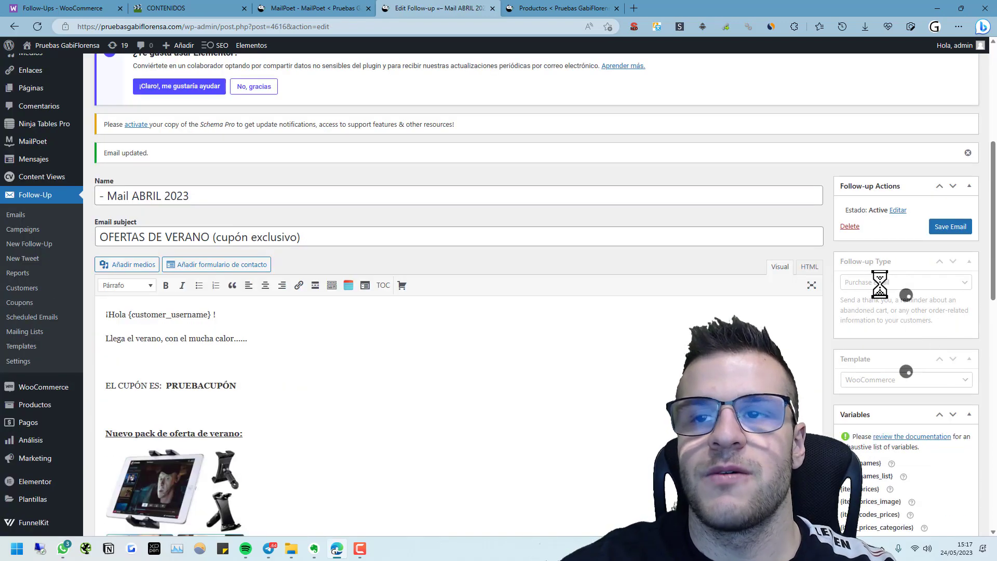
left_click(885, 291)
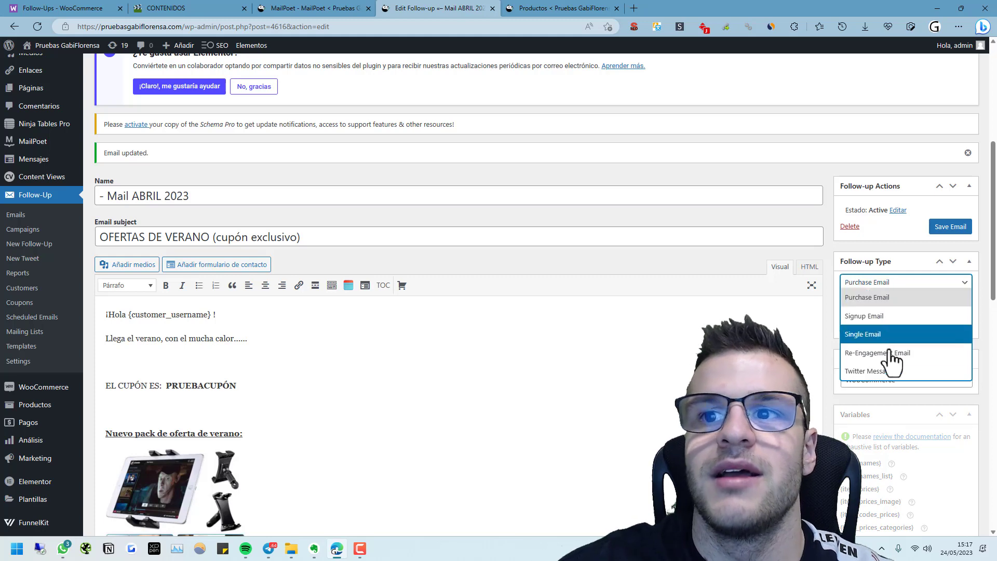
left_click(886, 330)
scroll(403, 334, "down", 10)
scroll(351, 343, "up", 4)
left_click(310, 348)
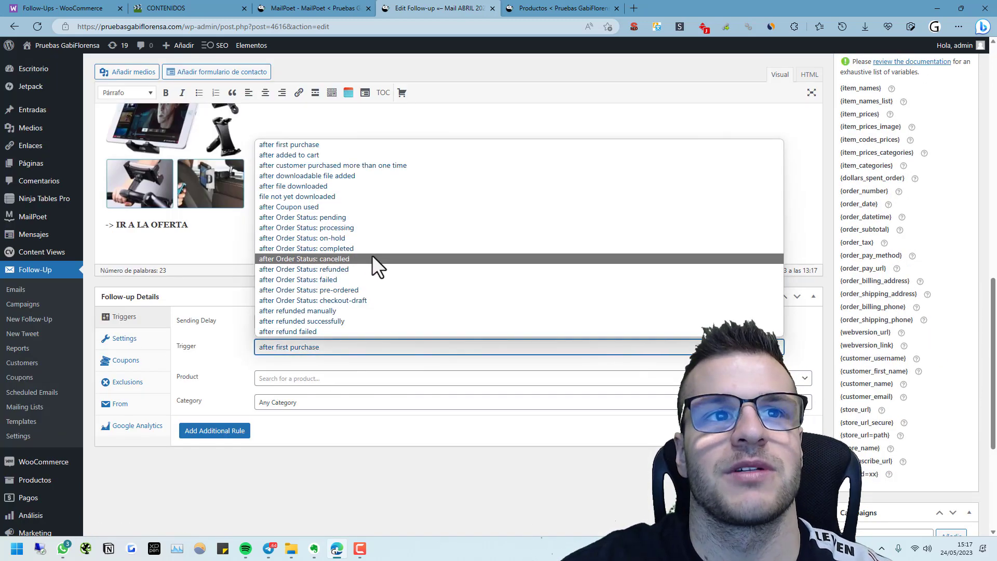
left_click(363, 436)
scroll(683, 305, "up", 10)
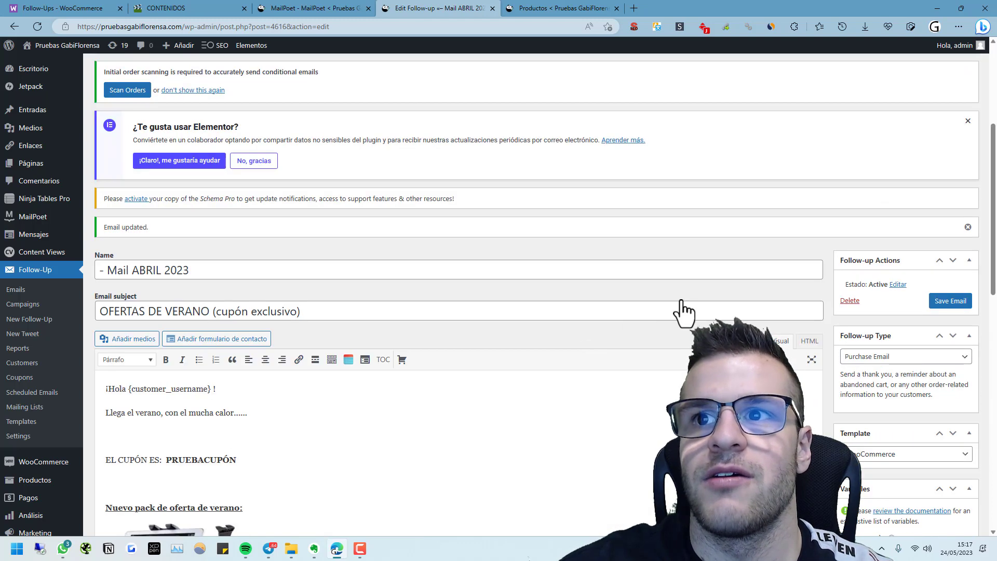
Change the follow-up type to Single Email and save the email
left_click(897, 358)
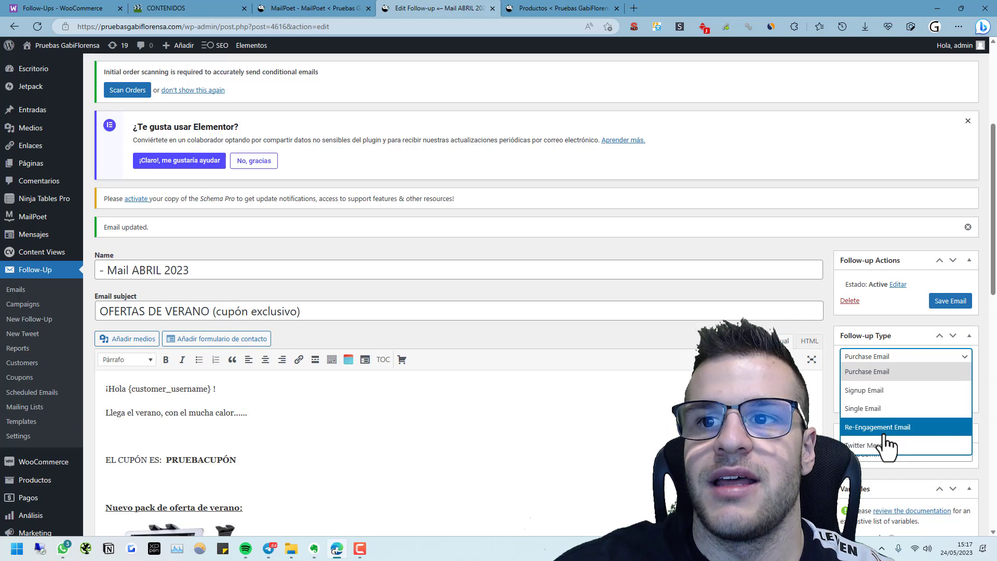
left_click(881, 409)
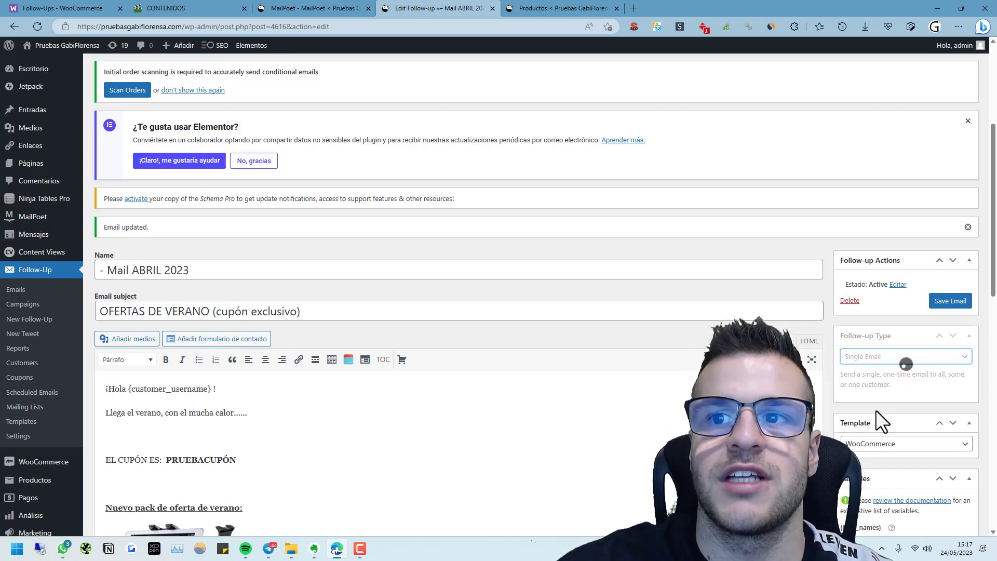
left_click(937, 310)
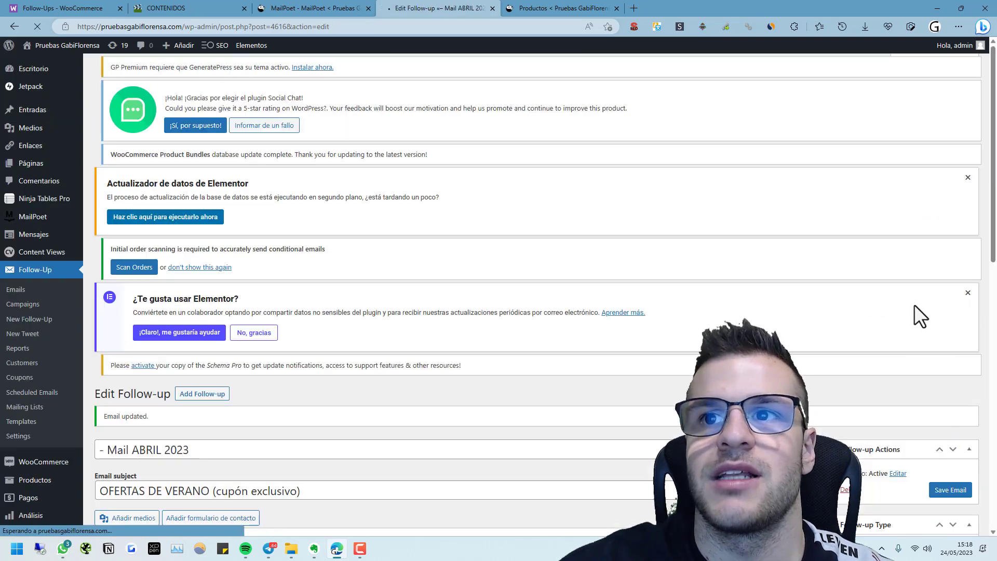
Examine the Follow-up Details section and the variables offered for the Single Email type
scroll(912, 281, "down", 15)
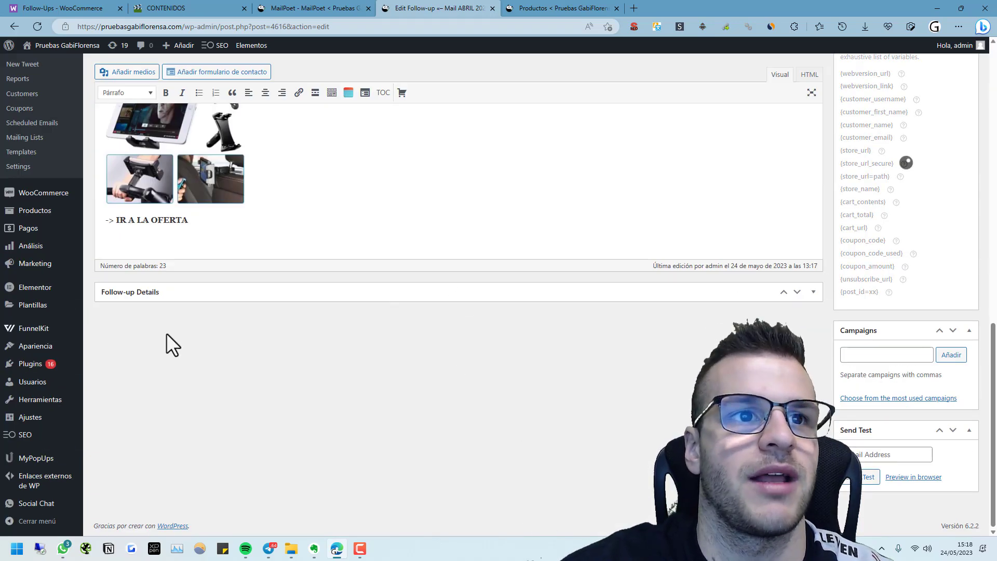
scroll(387, 351, "up", 8)
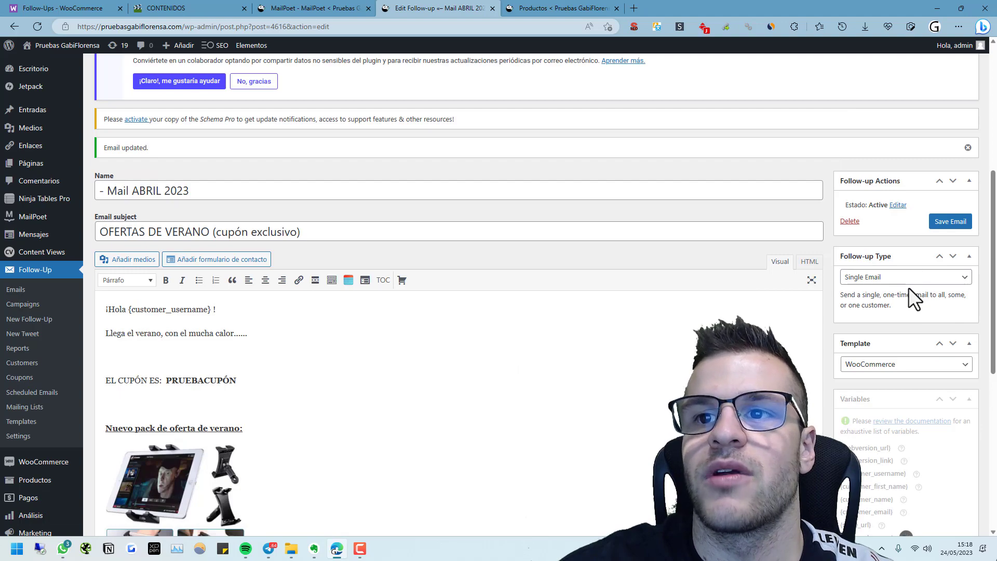
scroll(905, 265, "down", 3)
scroll(905, 265, "down", 3)
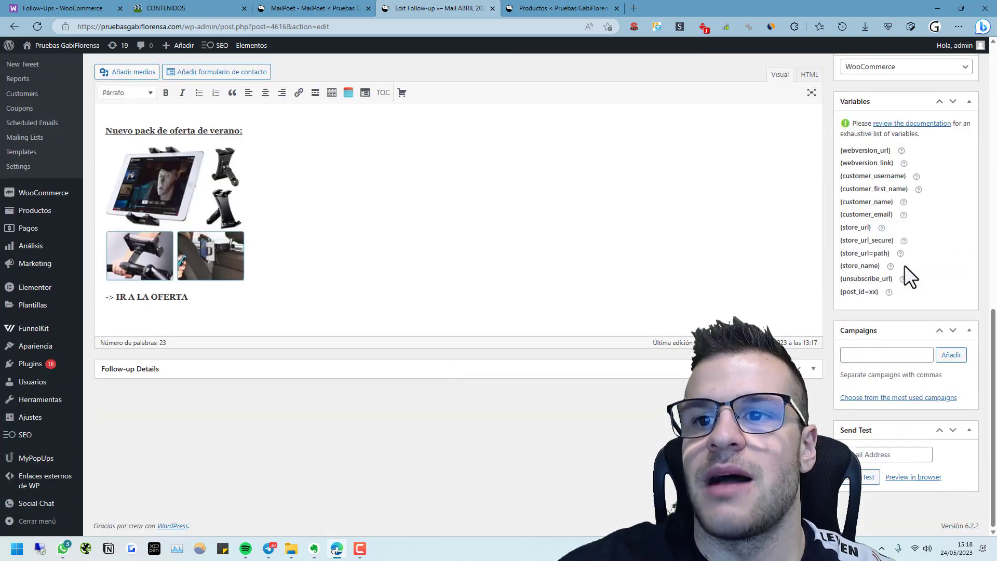
scroll(905, 265, "up", 5)
scroll(922, 372, "down", 3)
scroll(896, 350, "up", 7)
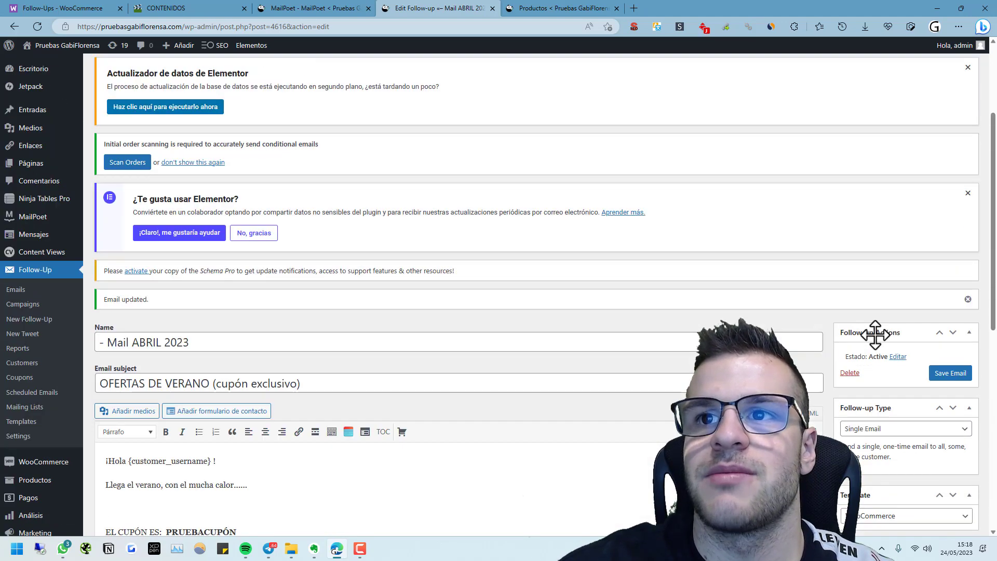
Check the follow-up type choices, return to the follow-up emails list and preview the Mail ABRIL 2023 email
scroll(883, 335, "down", 3)
left_click(878, 280)
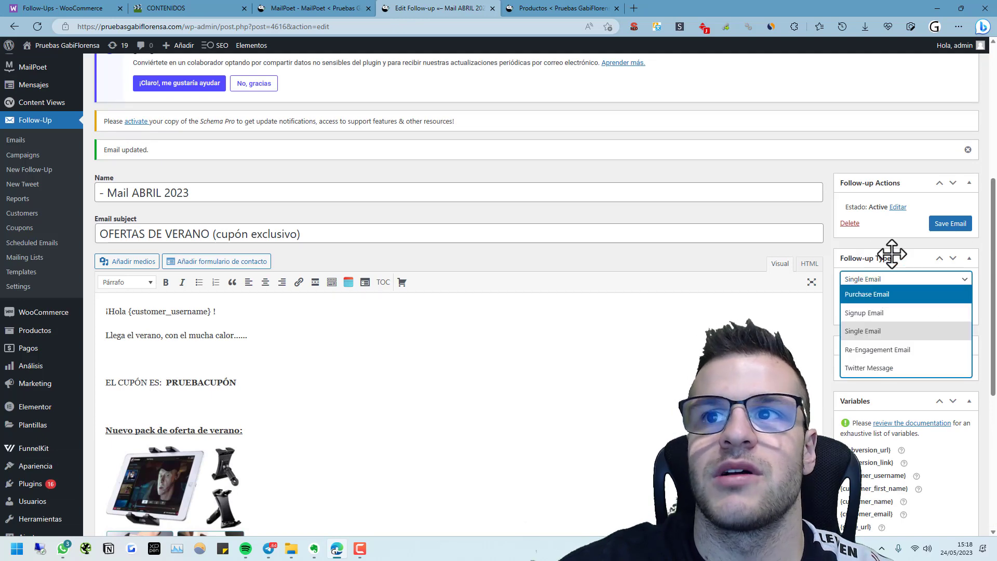
key("alt+Left")
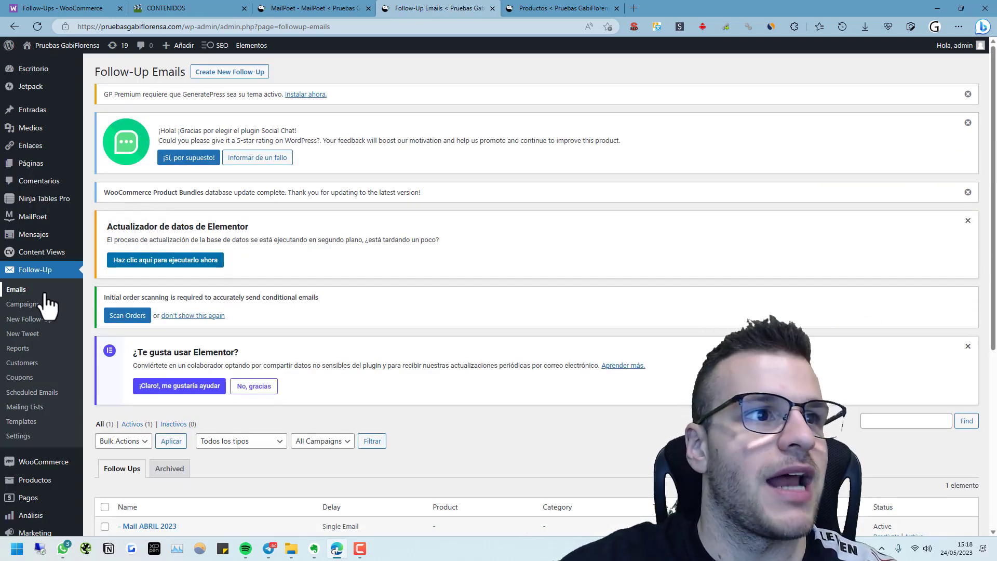
scroll(366, 249, "down", 5)
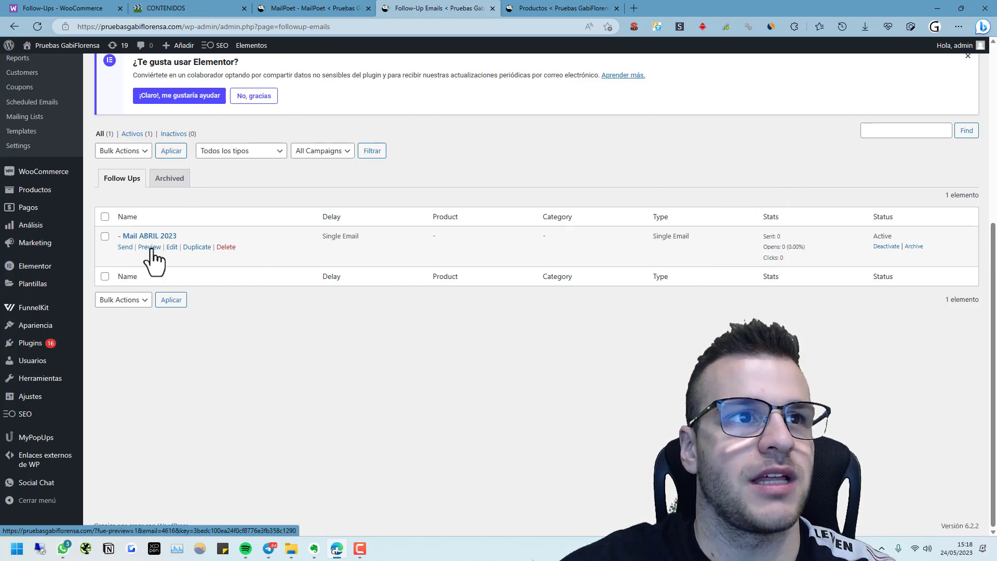
left_click(150, 247)
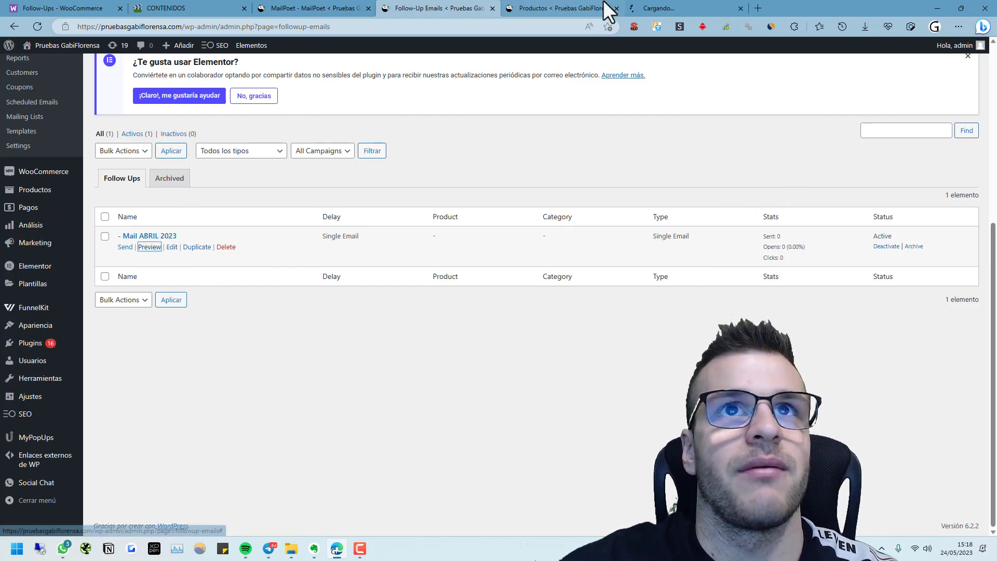
Follow the product image link in the email preview to test it, and close the preview
left_click(751, 8)
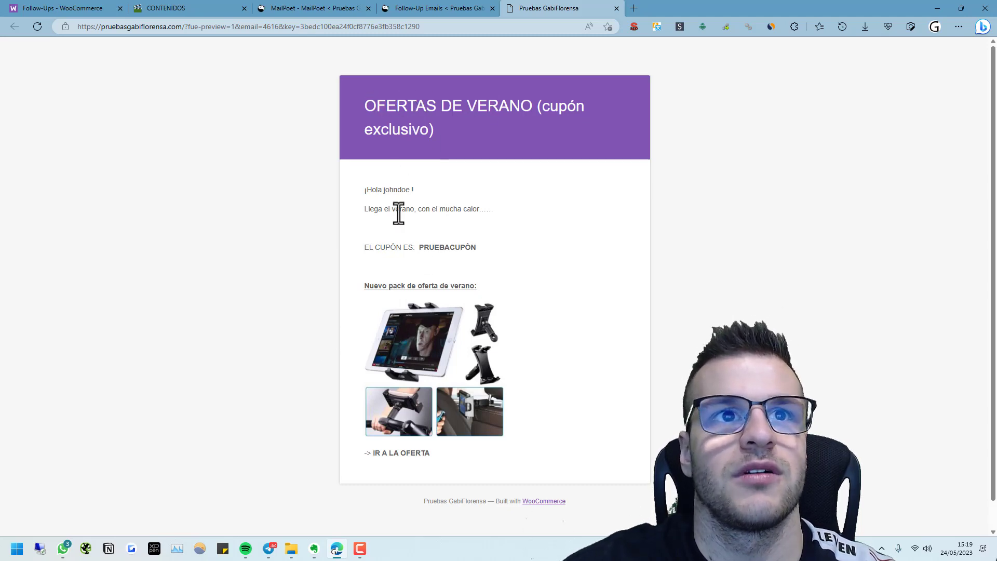
left_click(417, 384)
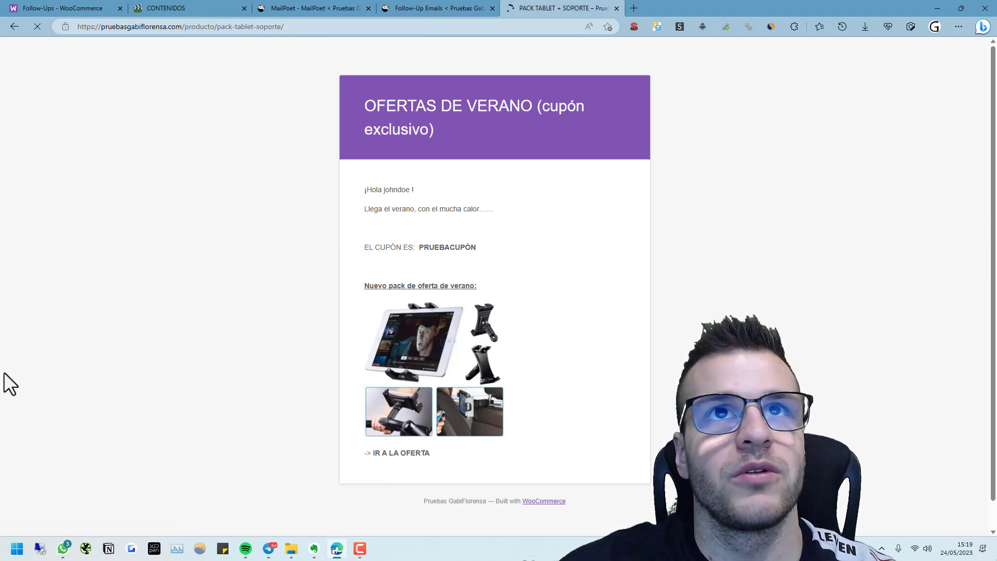
left_click(421, 8)
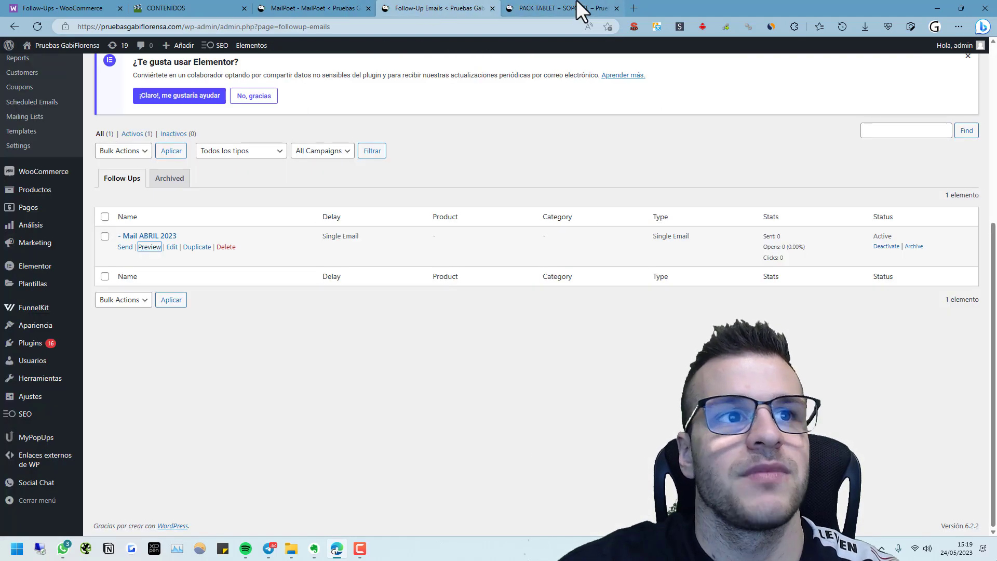
left_click(616, 8)
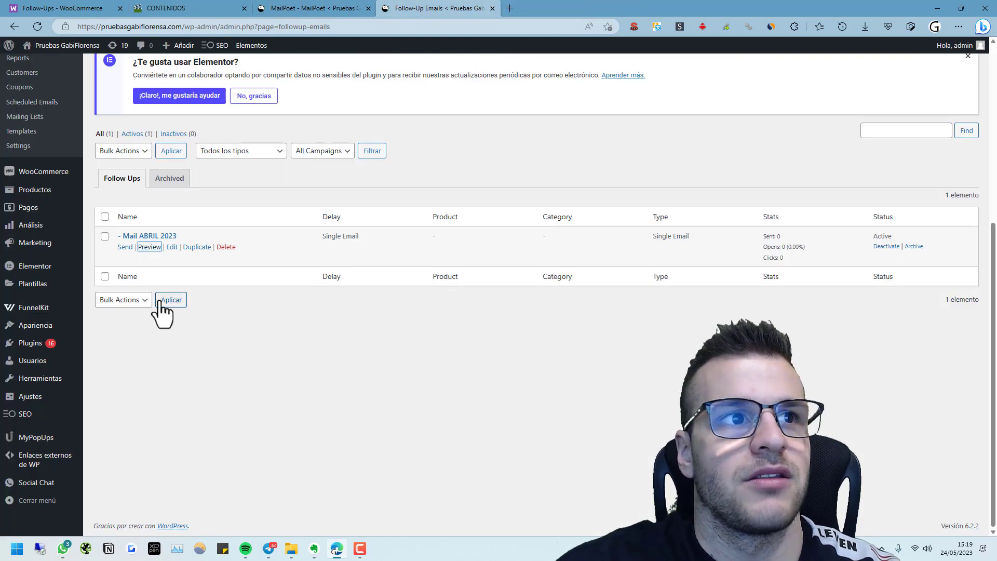
Open the send form for the Mail ABRIL 2023 email
left_click(125, 247)
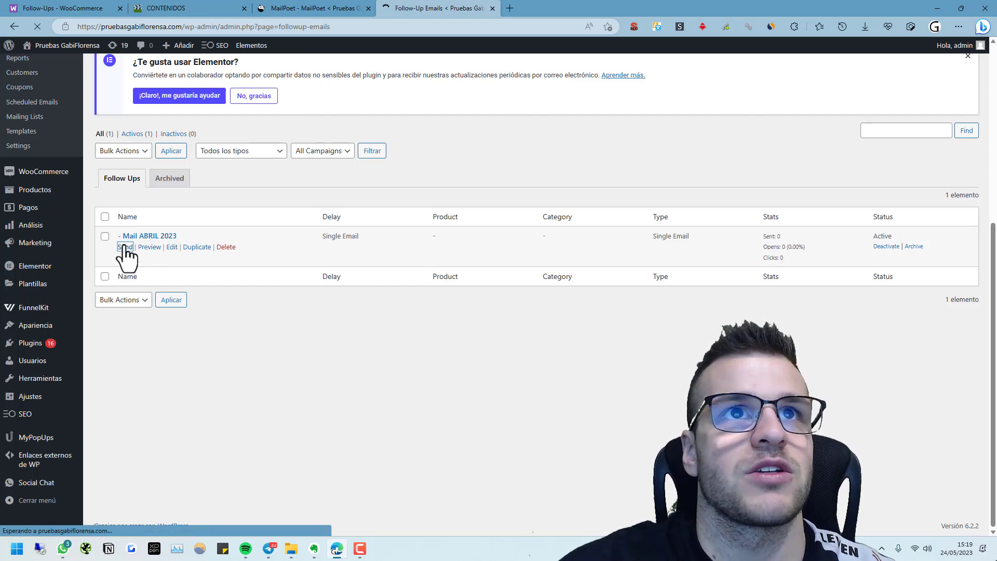
scroll(305, 294, "down", 4)
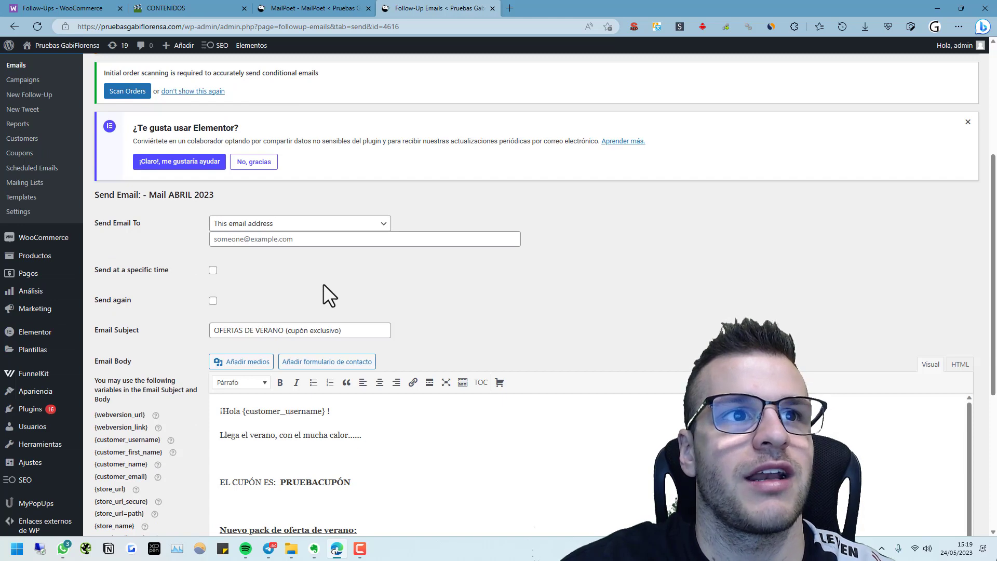
scroll(434, 254, "down", 1)
Try the recipient options Customers who bought these products and All Users, and switch back to This email address
left_click(289, 150)
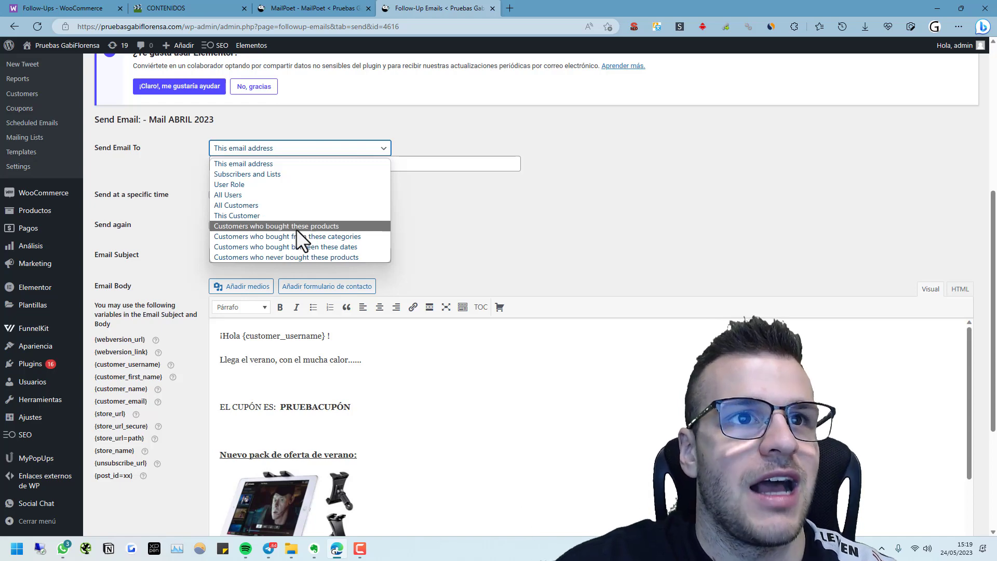
left_click(329, 227)
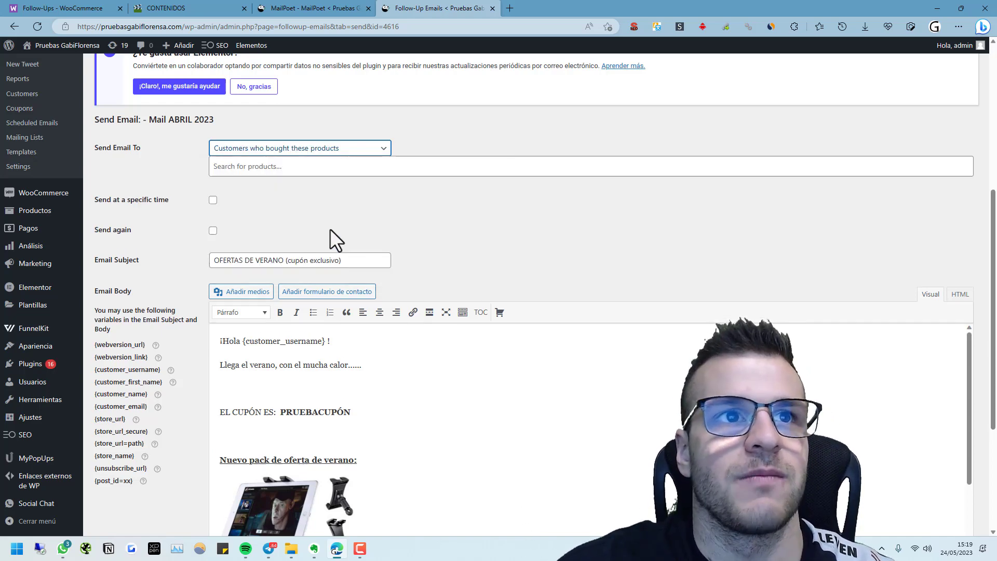
left_click(330, 152)
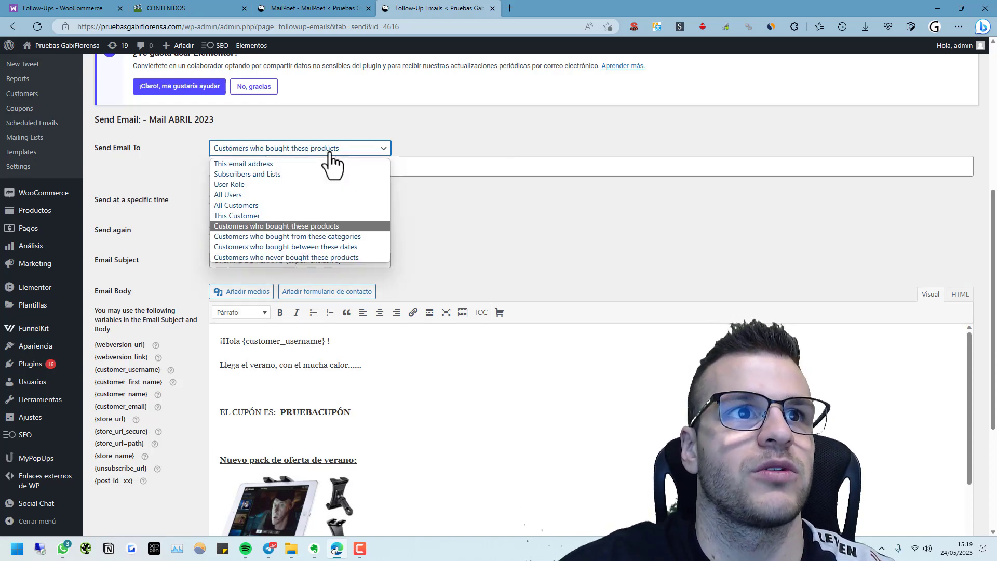
left_click(307, 194)
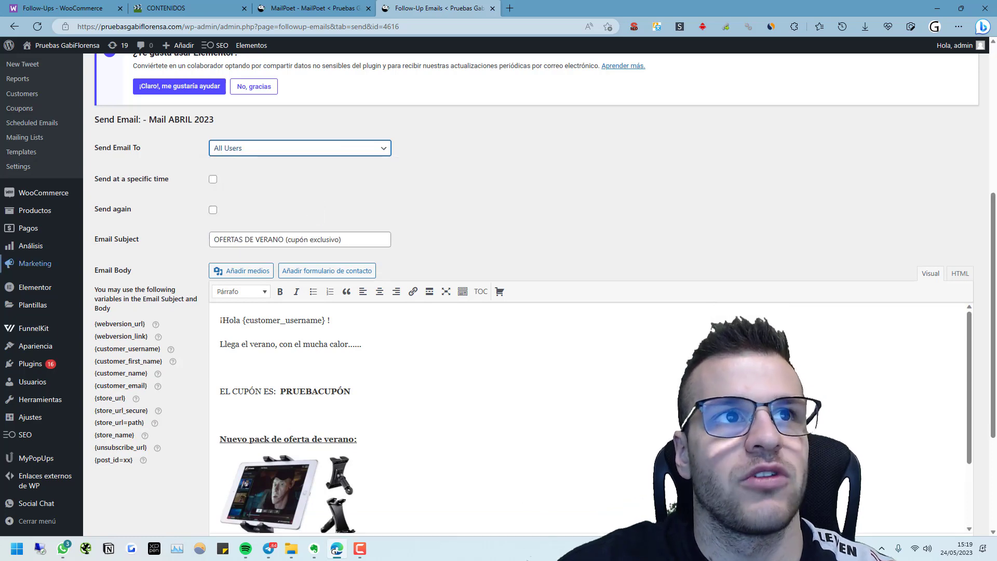
left_click(330, 151)
left_click(327, 161)
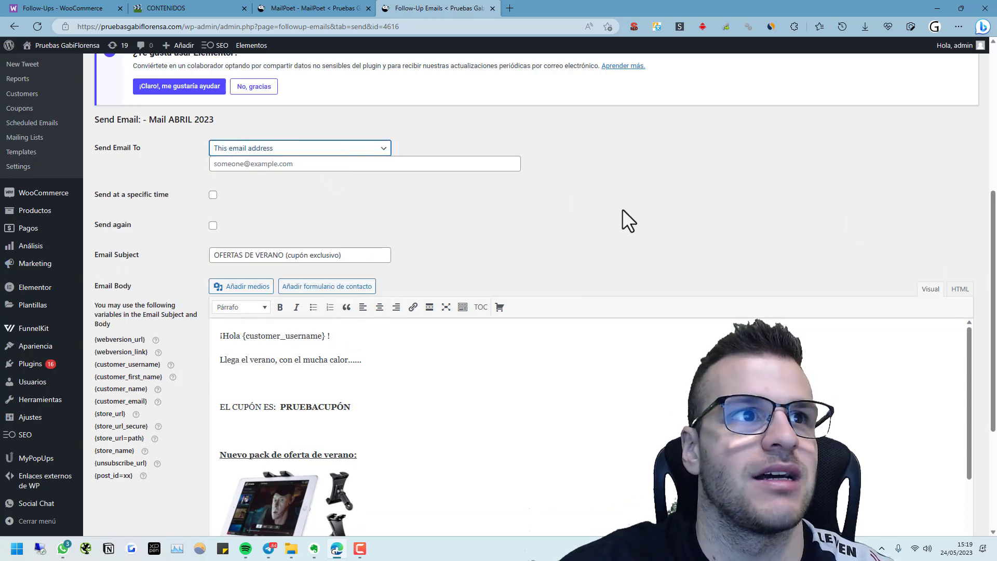
Try the options for sending at a specific time and sending again, and turn both off
scroll(160, 247, "down", 1)
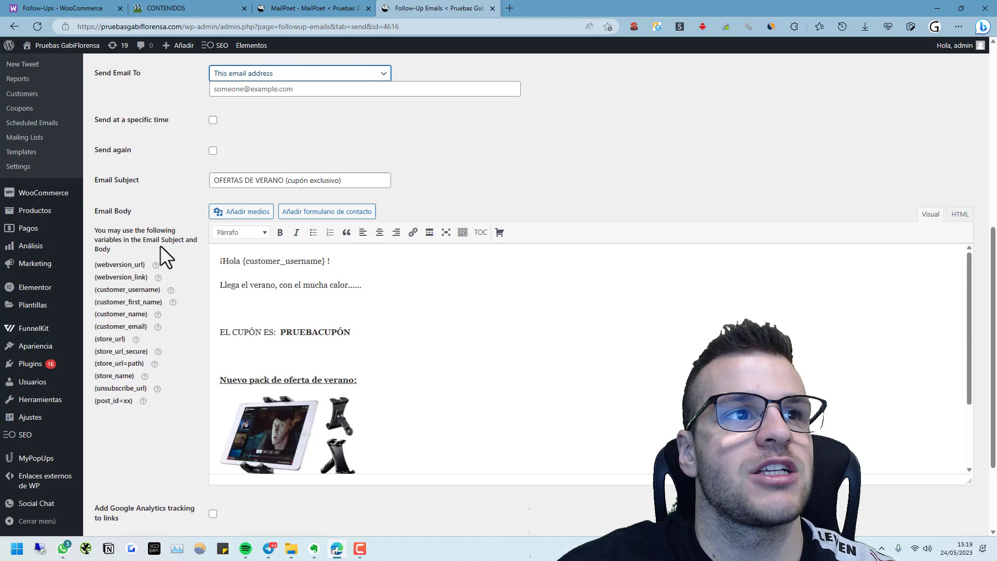
left_click(213, 120)
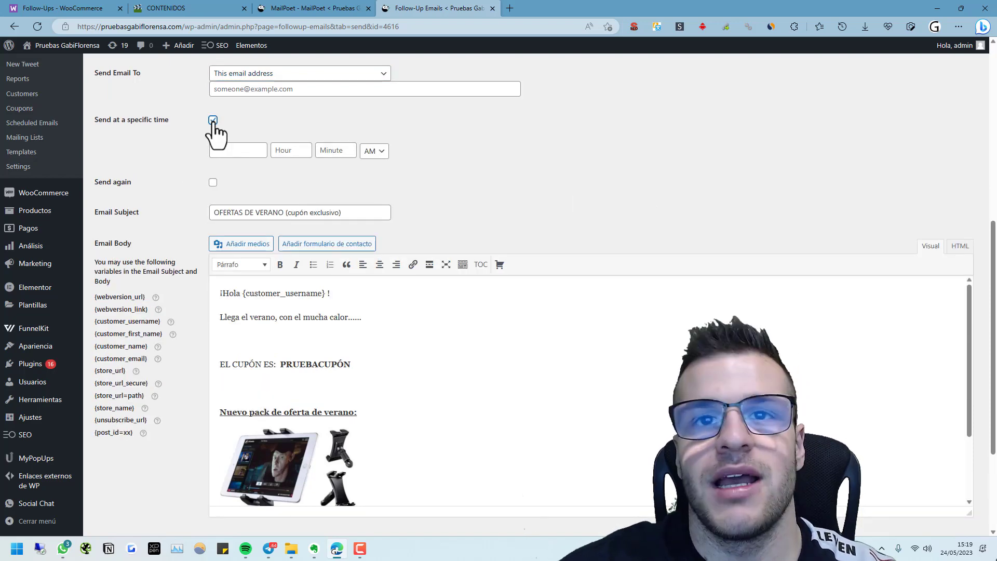
scroll(217, 156, "up", 1)
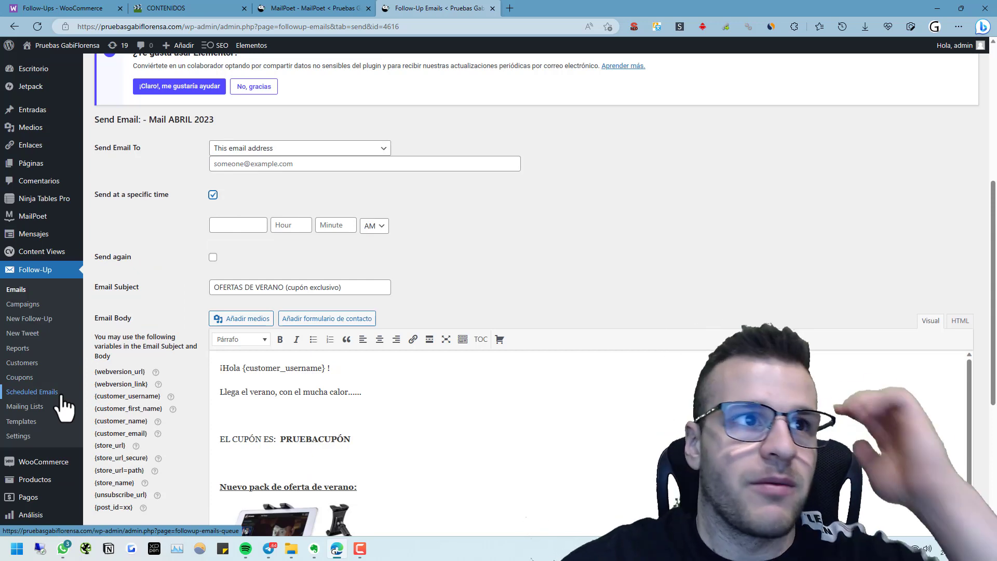
left_click(214, 196)
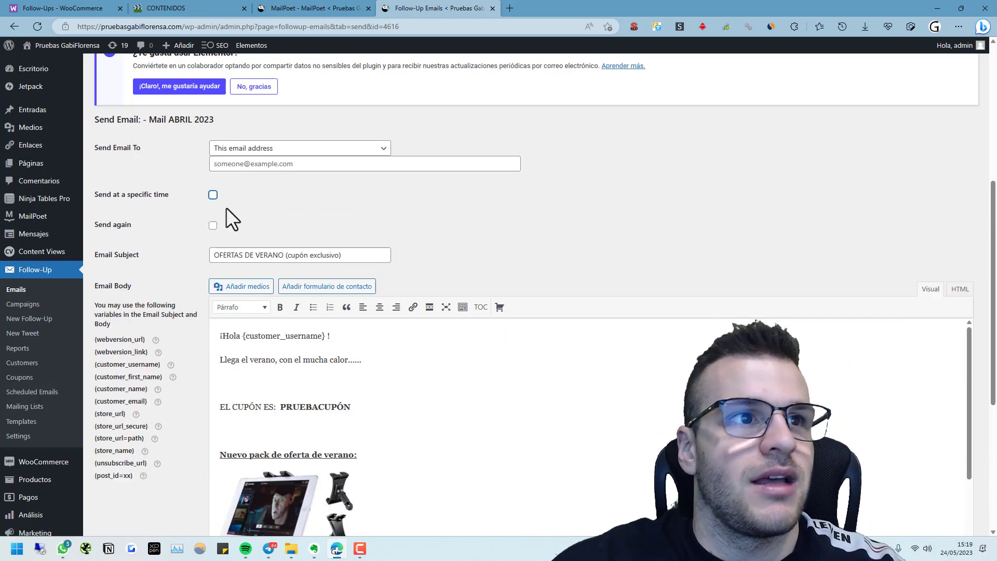
left_click(213, 225)
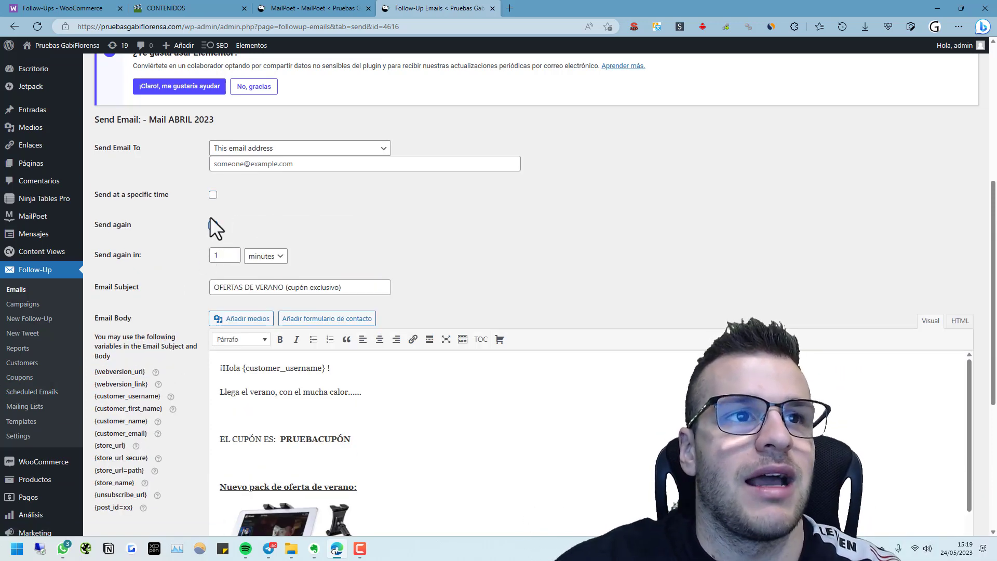
left_click(213, 225)
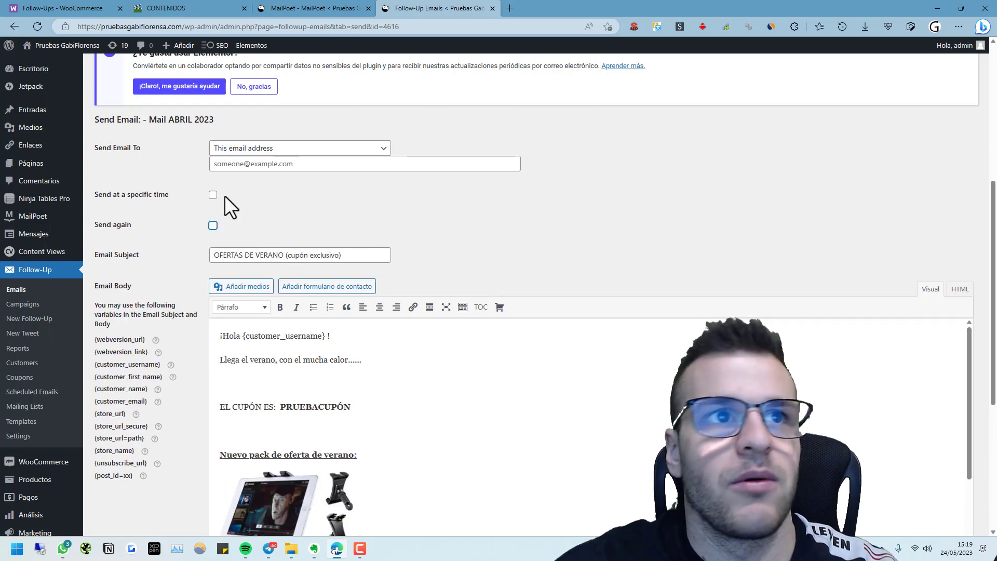
Examine the rest of the send form, including the email body, Google Analytics tracking, test email and immediate sending options
scroll(385, 261, "down", 3)
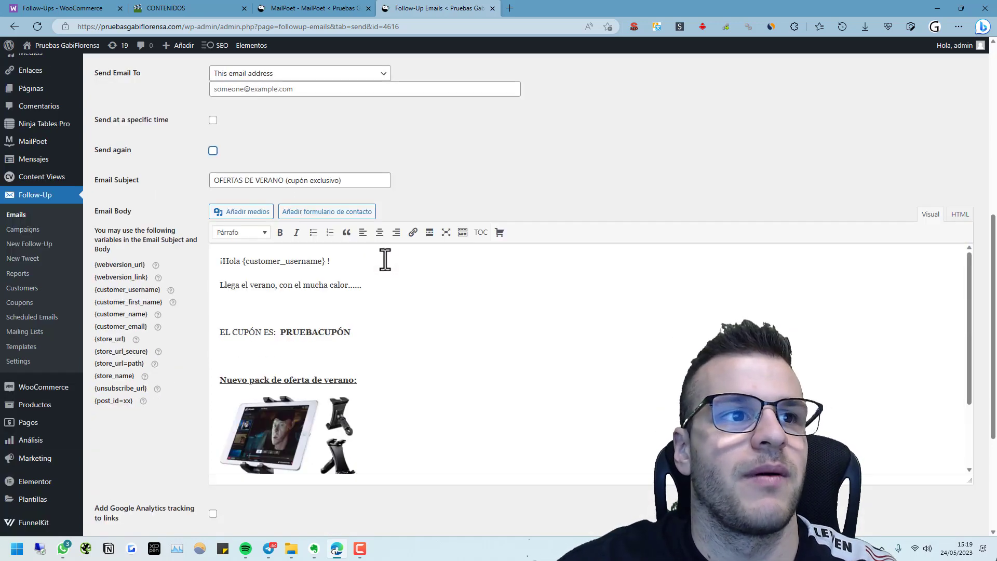
scroll(364, 303, "down", 3)
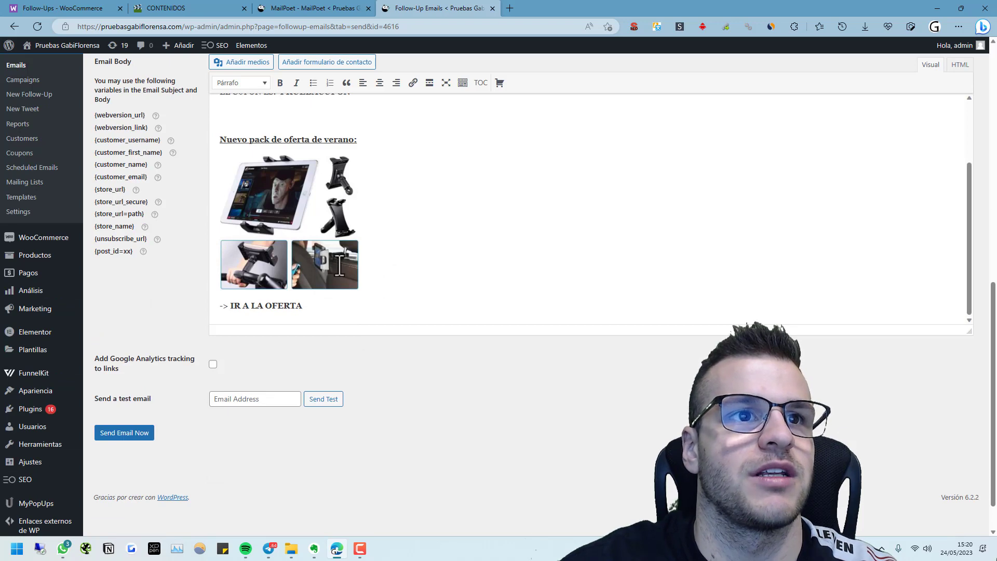
scroll(339, 266, "up", 3)
scroll(337, 258, "up", 3)
scroll(334, 260, "down", 3)
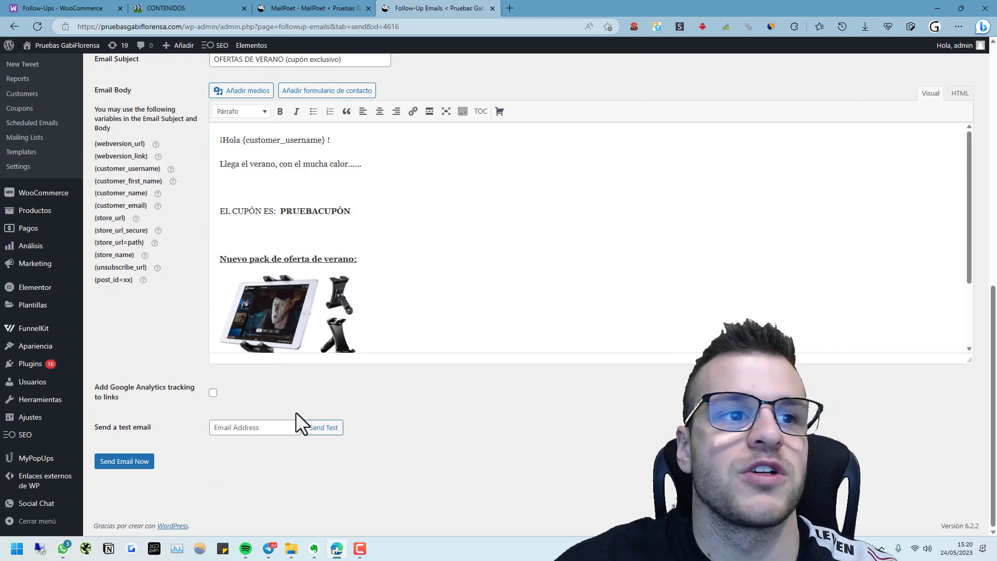
scroll(239, 424, "up", 2)
scroll(239, 423, "up", 7)
scroll(227, 301, "down", 4)
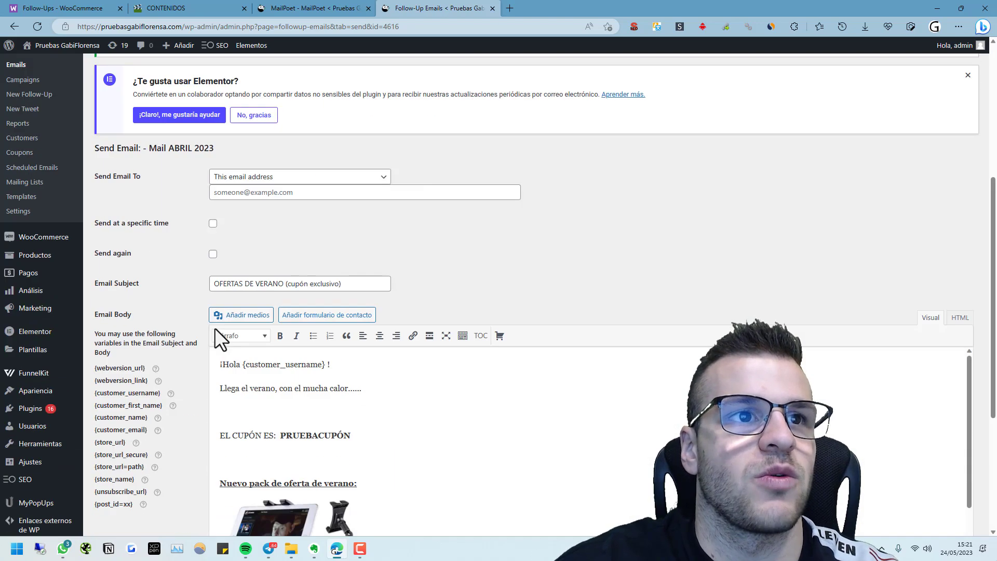
scroll(214, 328, "up", 3)
scroll(354, 360, "down", 7)
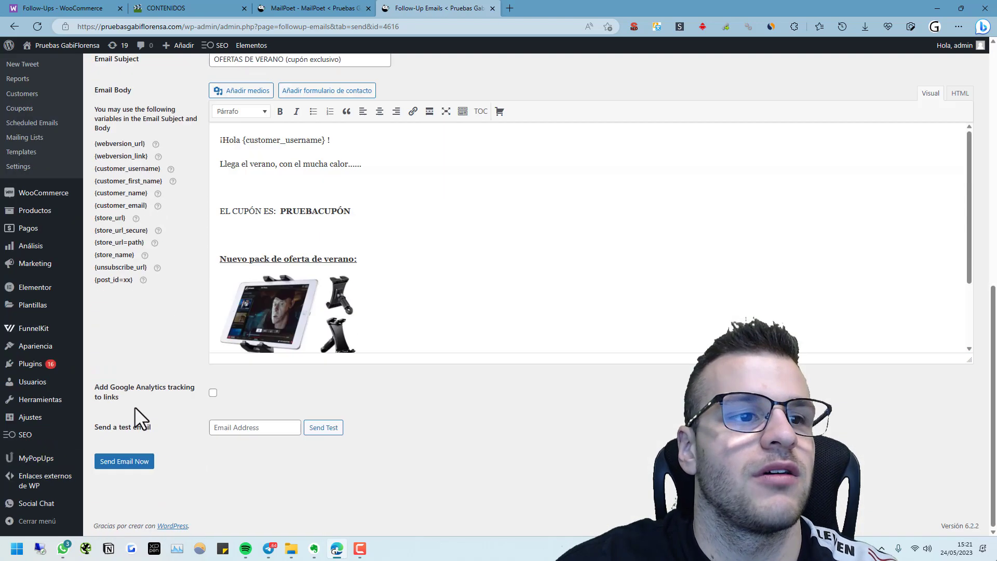
left_click(130, 461)
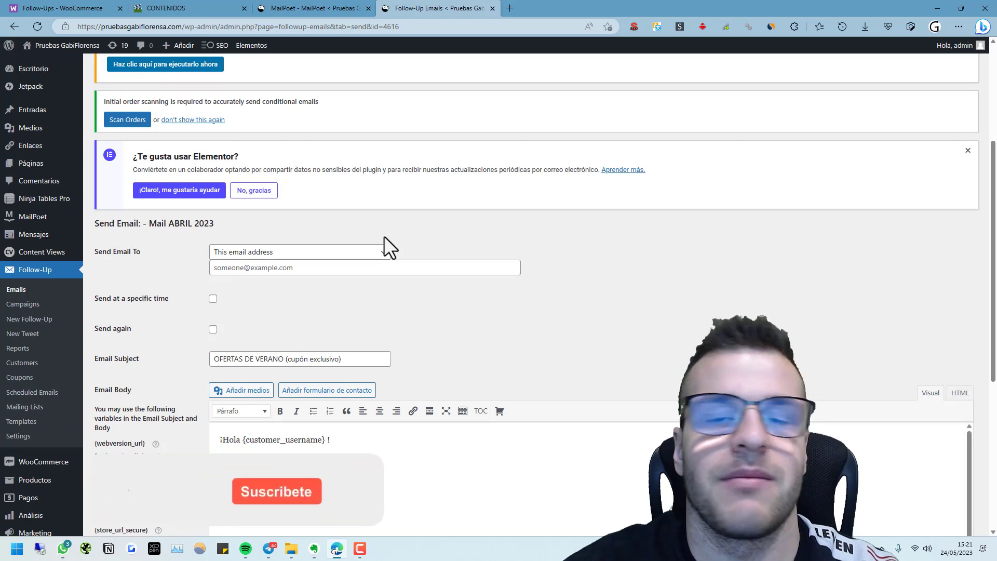
Return to the follow-up emails list and check the opens and clicks statistics of the Mail ABRIL 2023 email
left_click(15, 304)
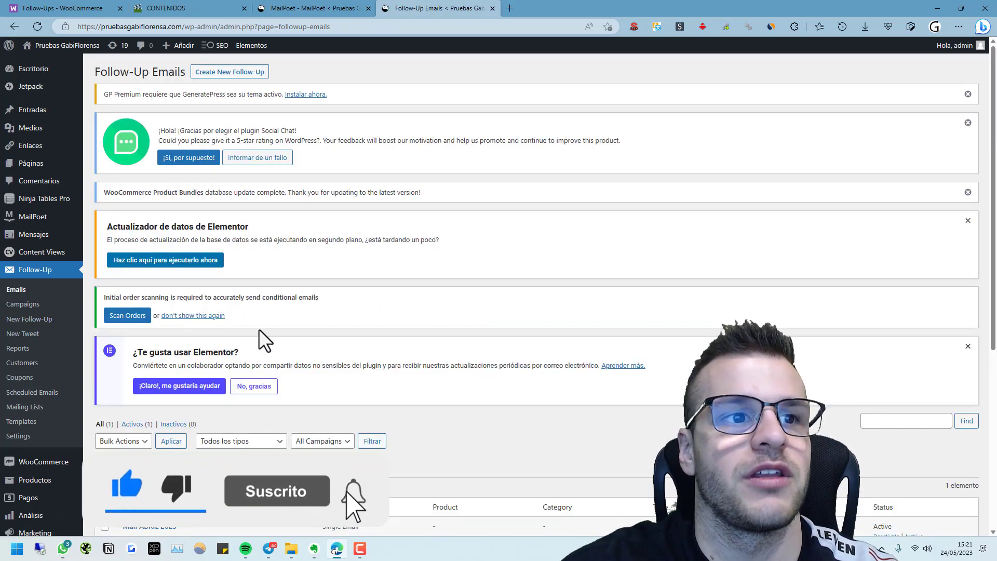
scroll(427, 319, "down", 4)
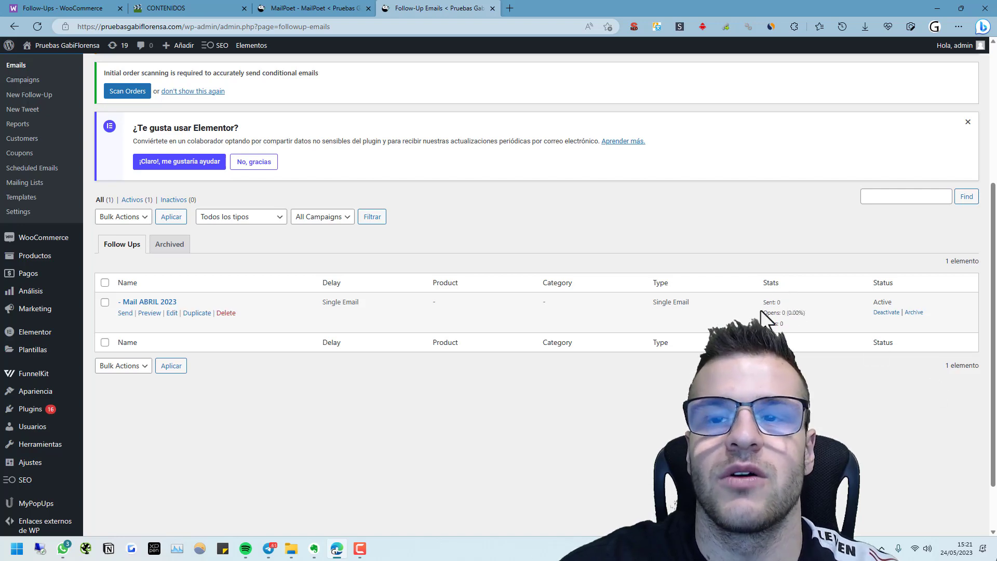
left_click_drag(760, 310, 820, 318)
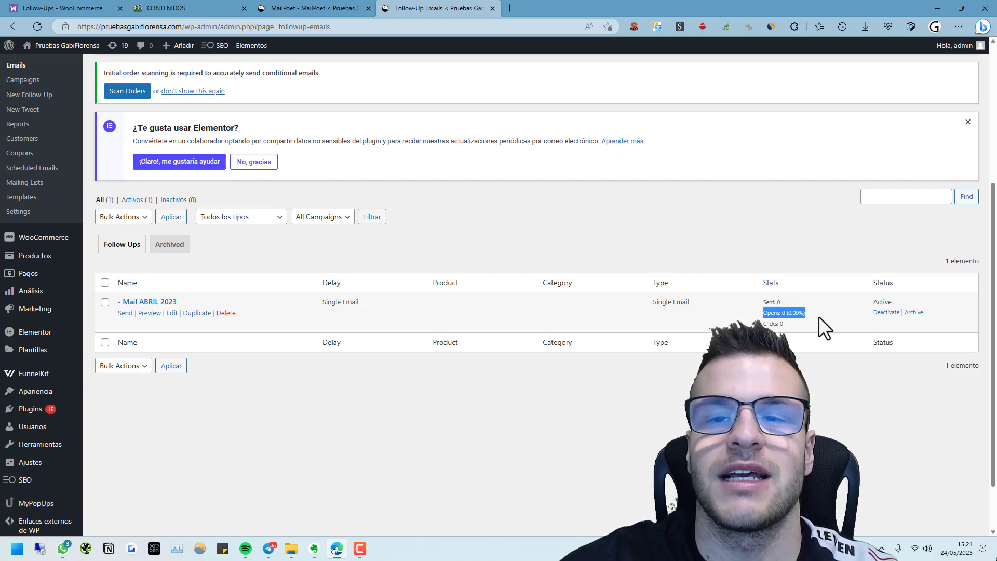
left_click_drag(787, 322, 762, 323)
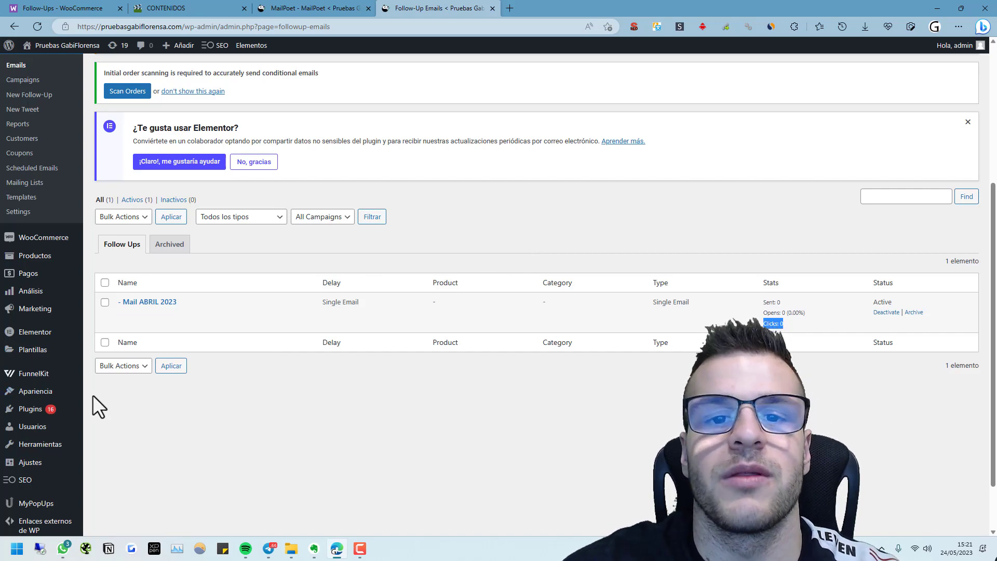
scroll(92, 391, "up", 3)
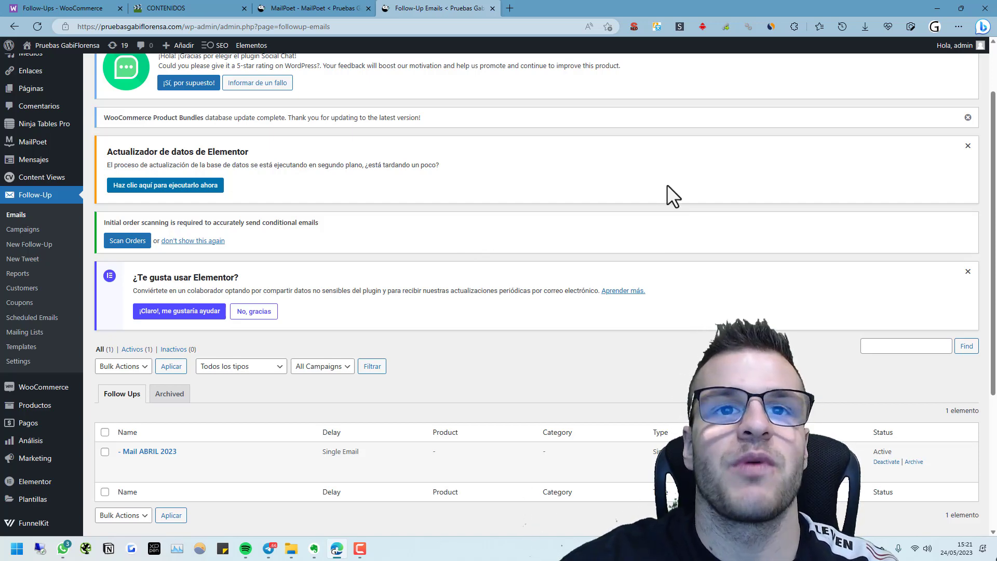
scroll(545, 283, "down", 3)
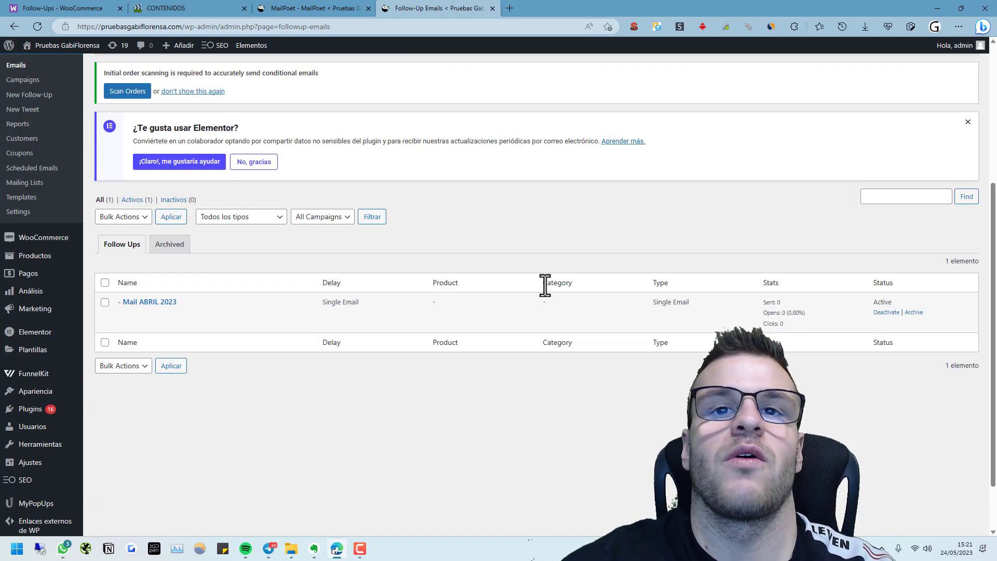
scroll(544, 291, "up", 5)
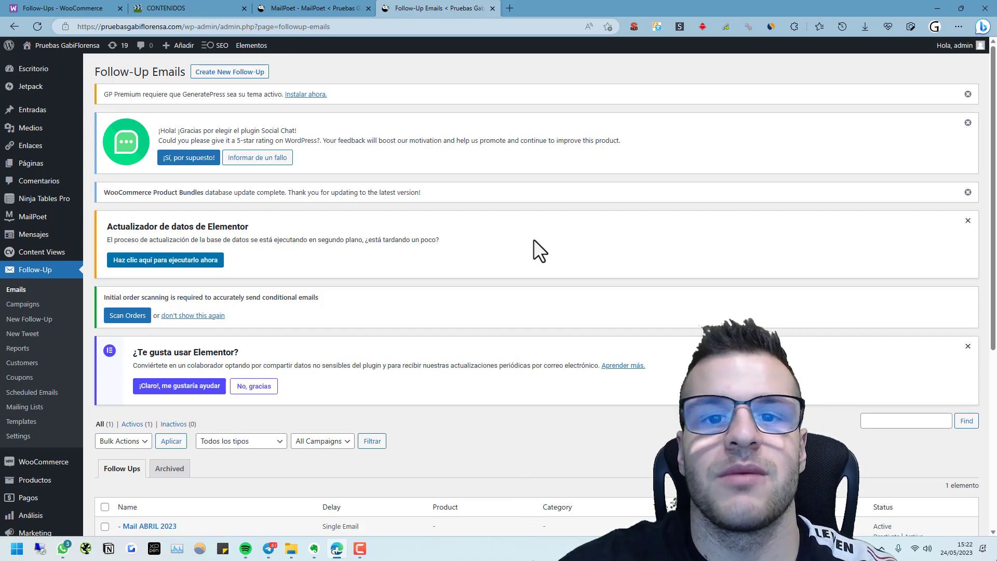
scroll(534, 240, "down", 2)
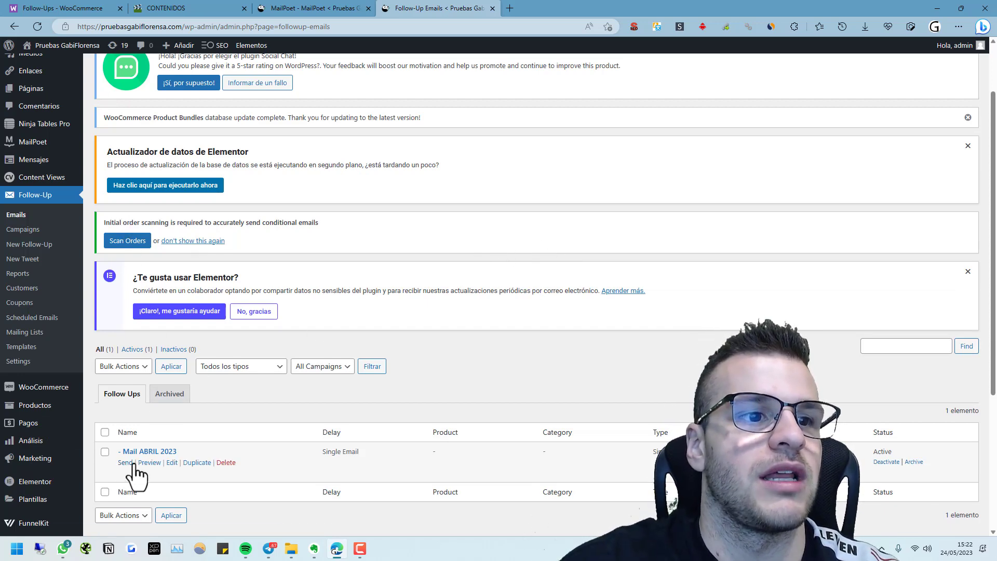
Open the Mail ABRIL 2023 email for editing and compare its body in HTML and visual view
left_click(172, 463)
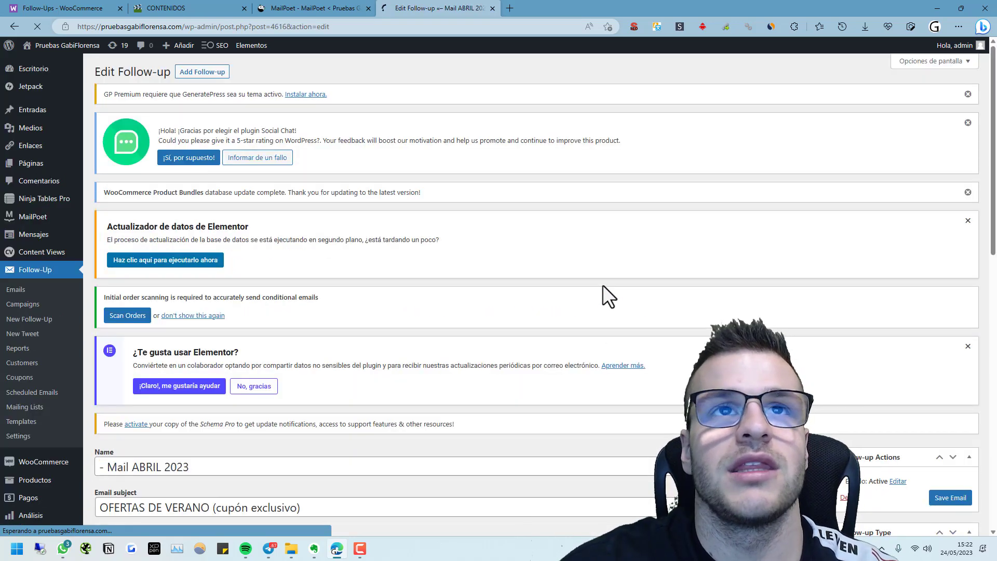
scroll(602, 285, "down", 7)
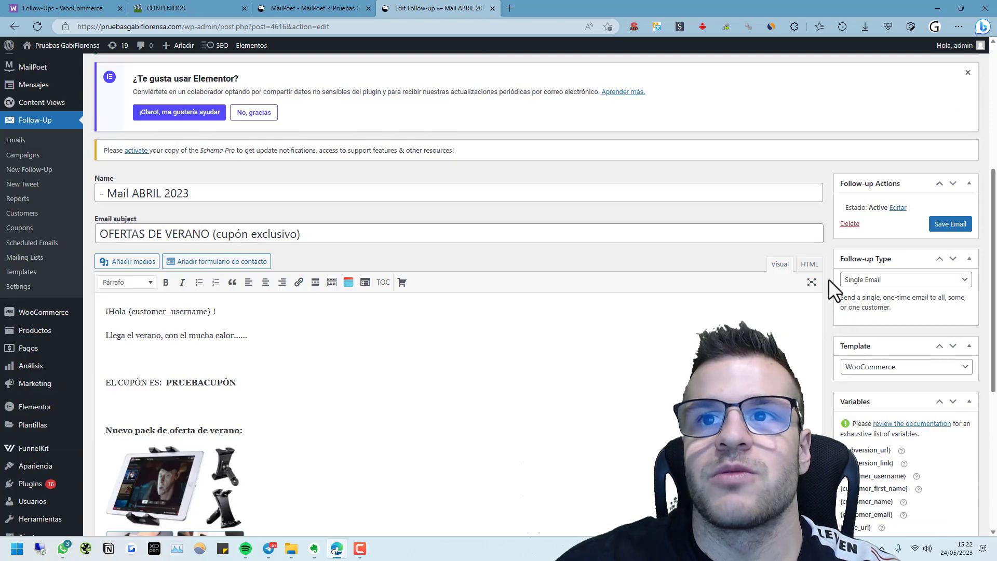
left_click(818, 268)
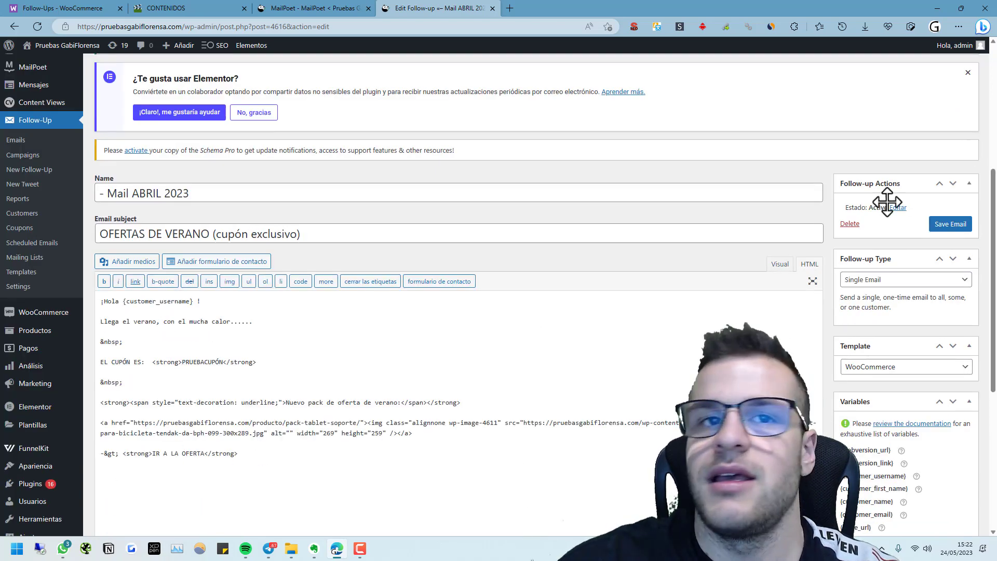
left_click(780, 264)
scroll(837, 377, "down", 2)
scroll(307, 466, "up", 4)
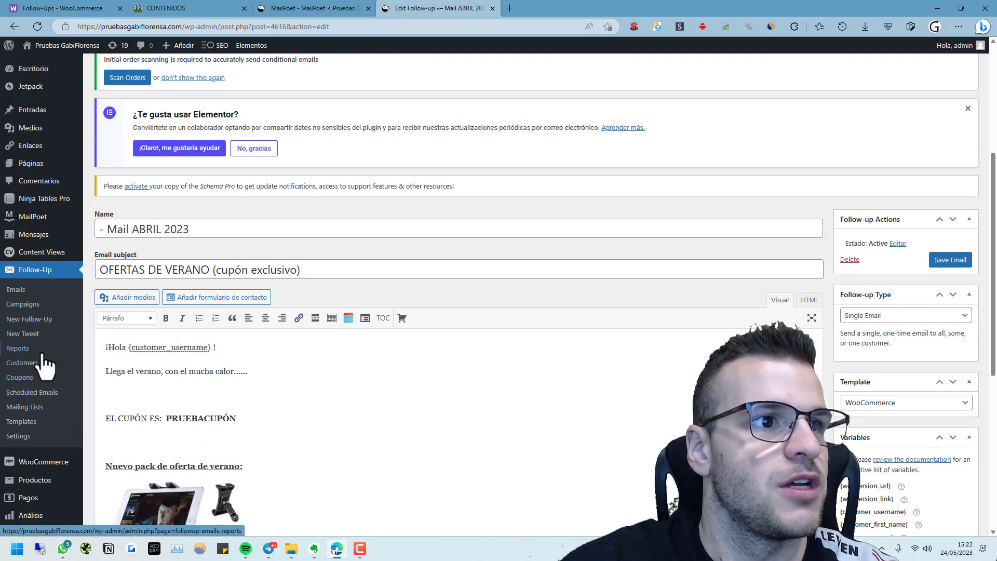
Replace the email body with the HTML code of the Responsive 1 Column template from the plugin's templates
middle_click(52, 411)
left_click(535, 8)
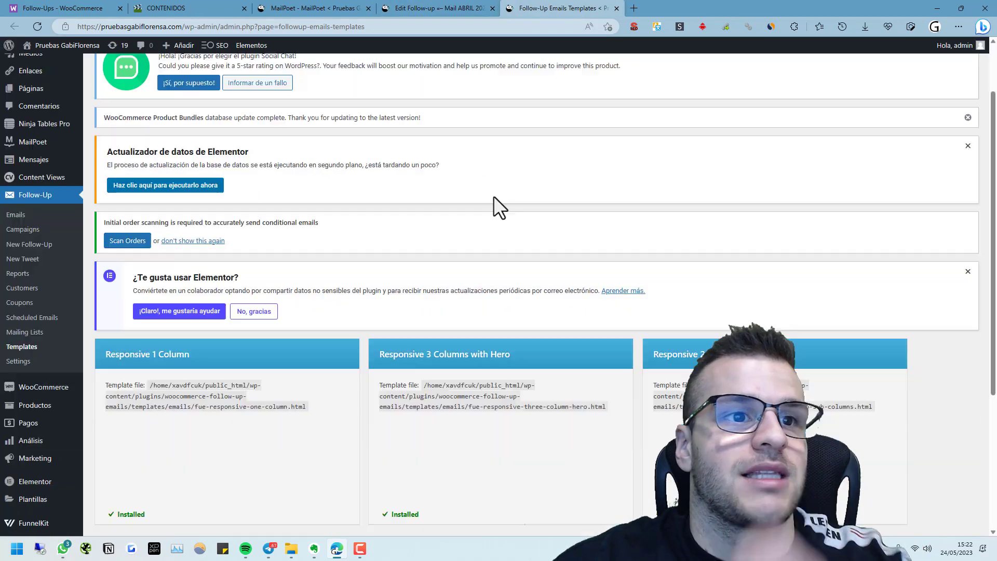
scroll(169, 327, "down", 3)
left_click(135, 364)
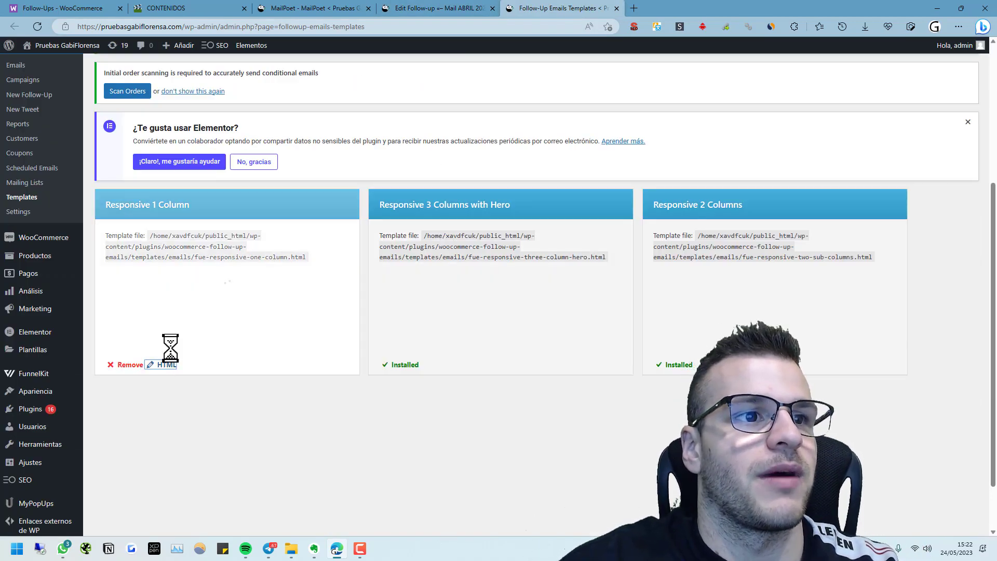
key("ctrl+shift+Tab")
scroll(187, 263, "up", 6)
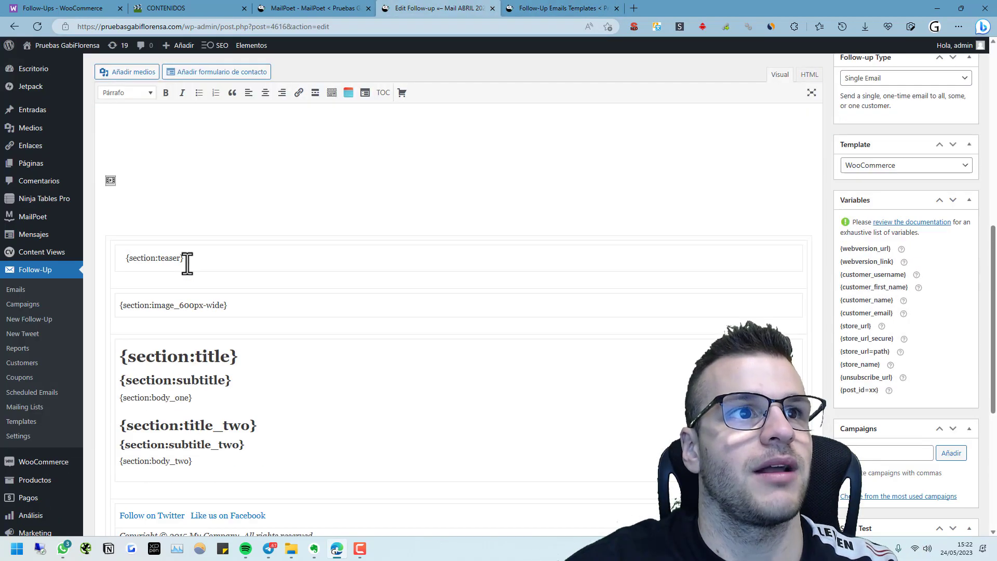
Check the template's placeholder sections in the email body and save the email
scroll(282, 330, "down", 3)
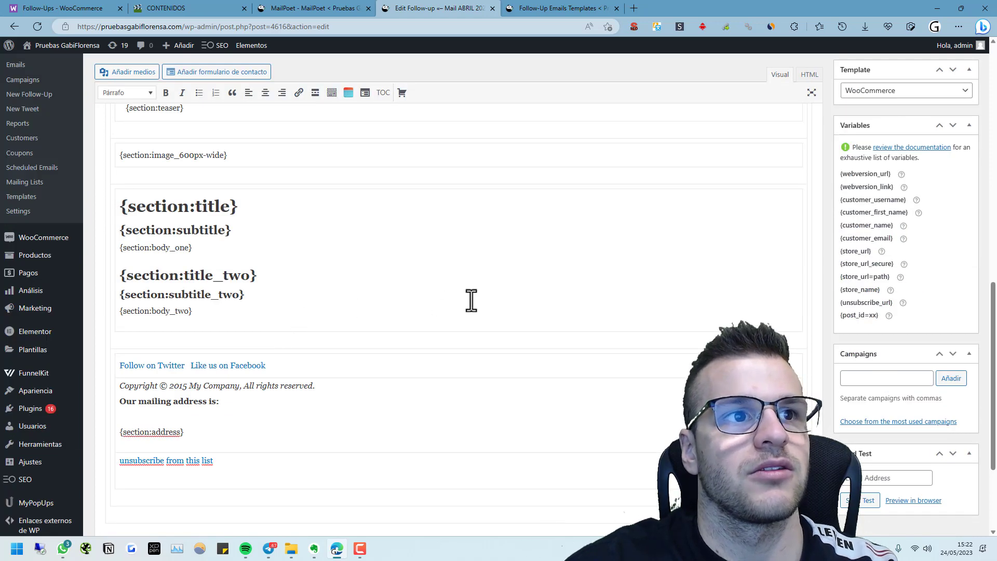
scroll(336, 303, "up", 3)
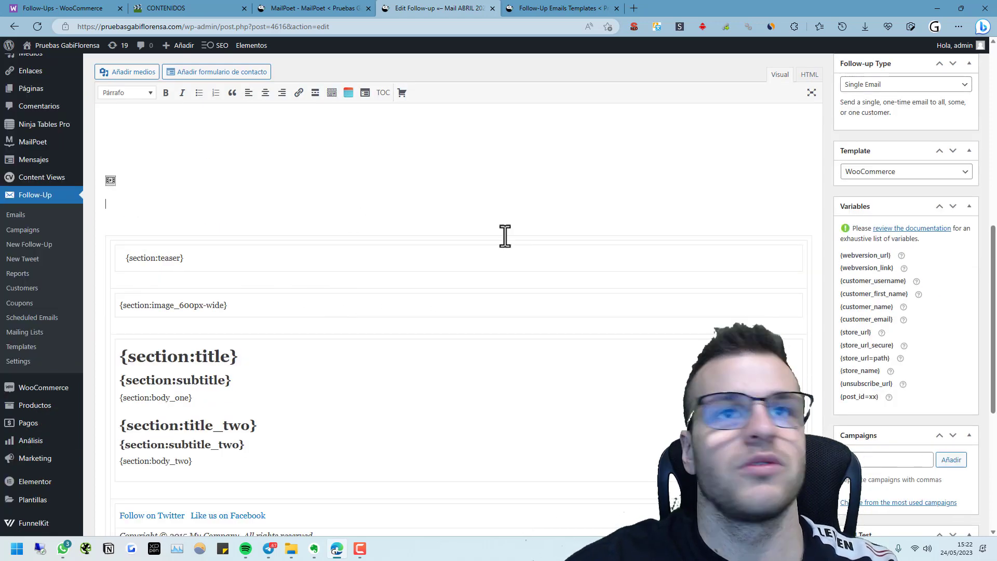
scroll(505, 236, "up", 4)
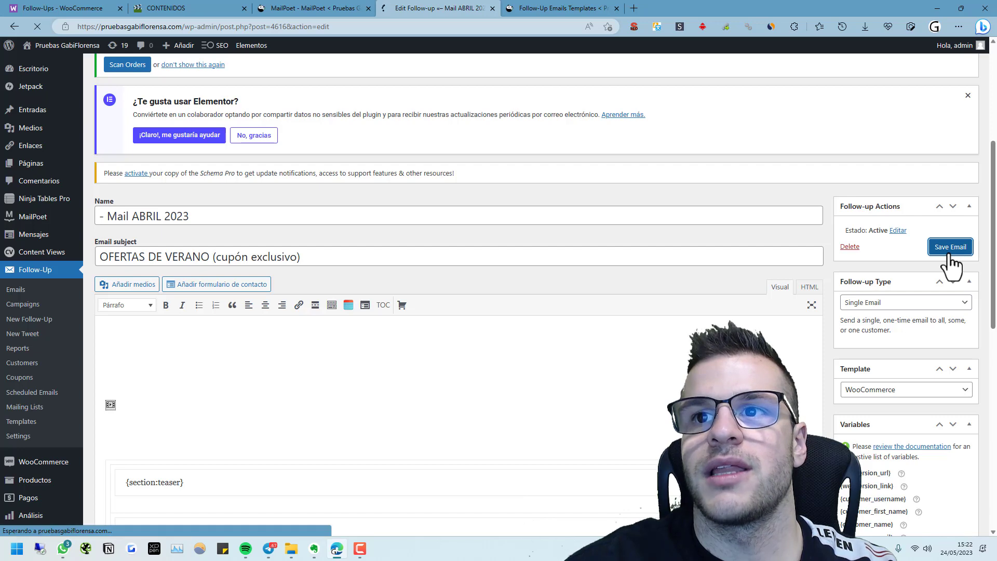
Examine the email's preview, including the teaser, image and title placeholders, social links, address and unsubscribe link
scroll(351, 366, "down", 2)
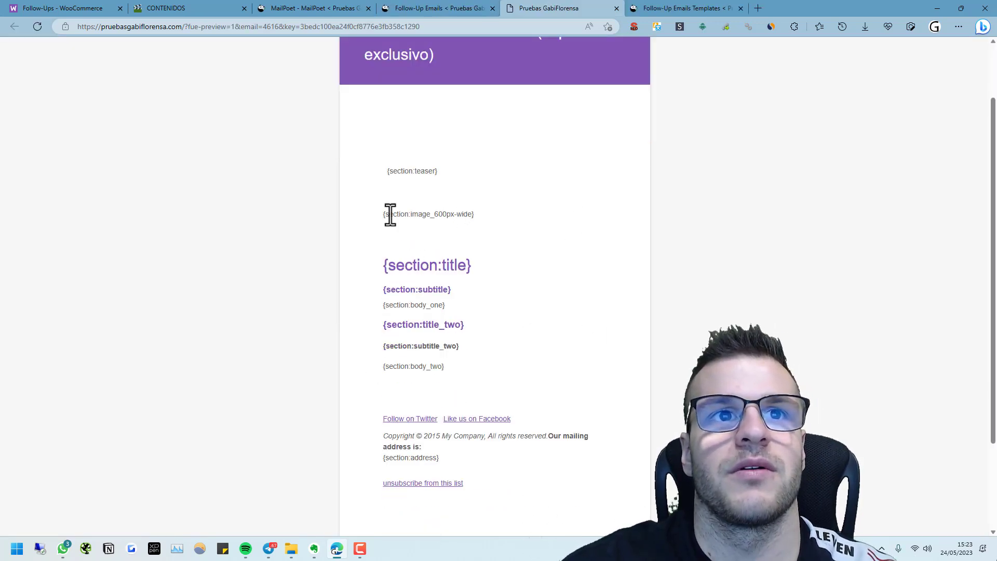
left_click(444, 216)
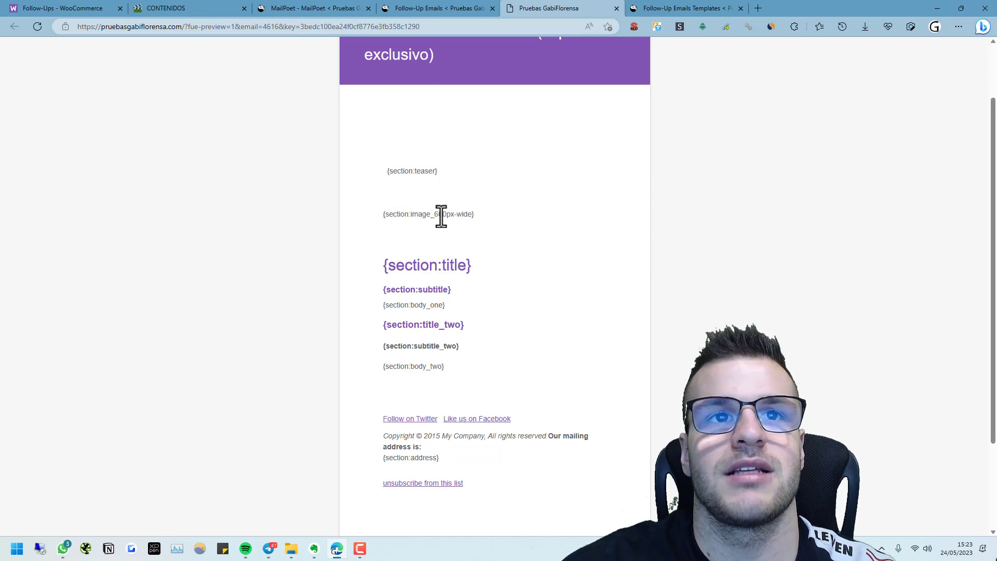
left_click_drag(370, 167, 462, 169)
scroll(482, 225, "down", 2)
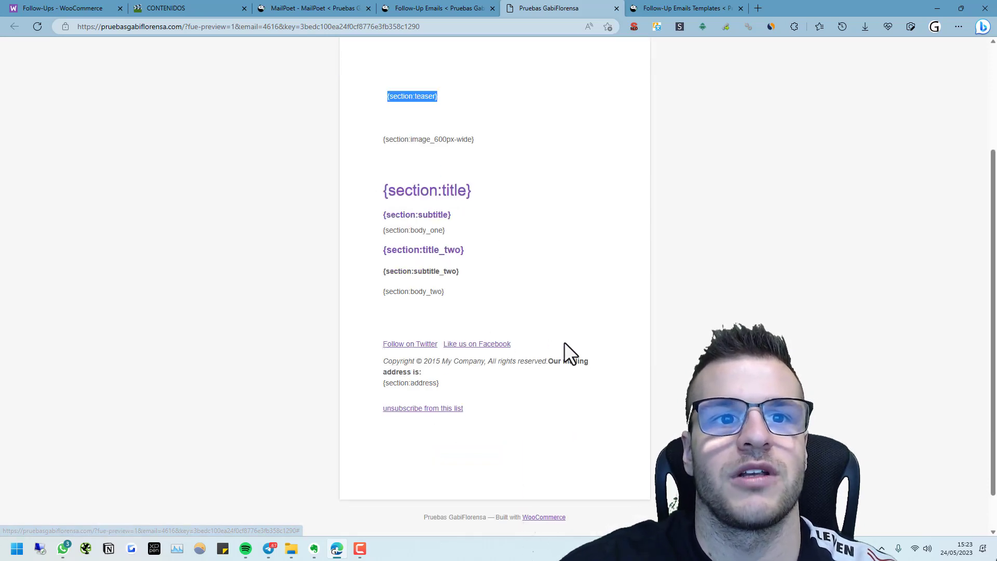
left_click_drag(382, 341, 396, 372)
left_click_drag(450, 388, 362, 413)
left_click(466, 387)
left_click(423, 323)
left_click_drag(379, 91, 457, 255)
left_click(478, 261)
scroll(479, 260, "up", 3)
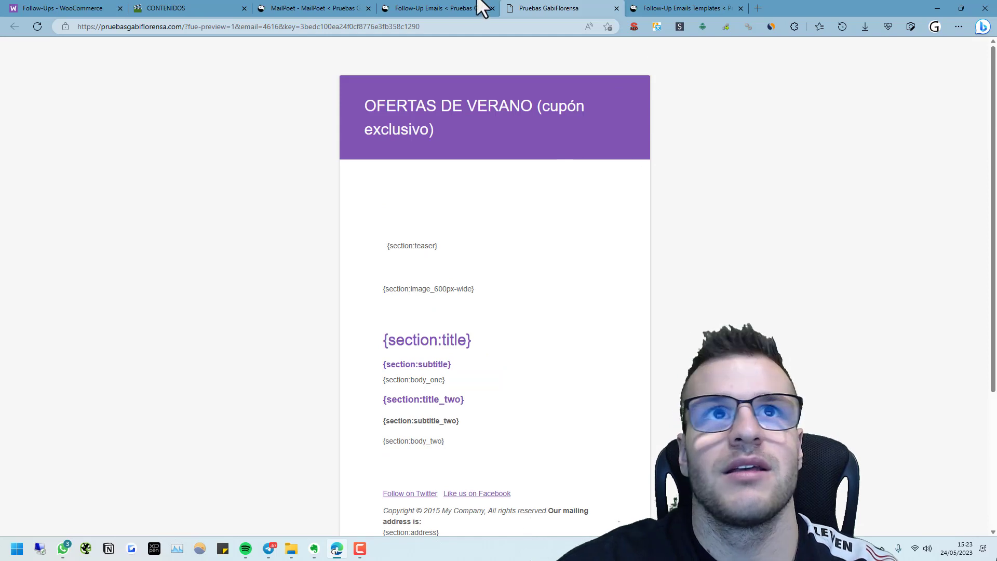
Reopen the Mail ABRIL 2023 email for editing and close the preview and templates pages
left_click(425, 4)
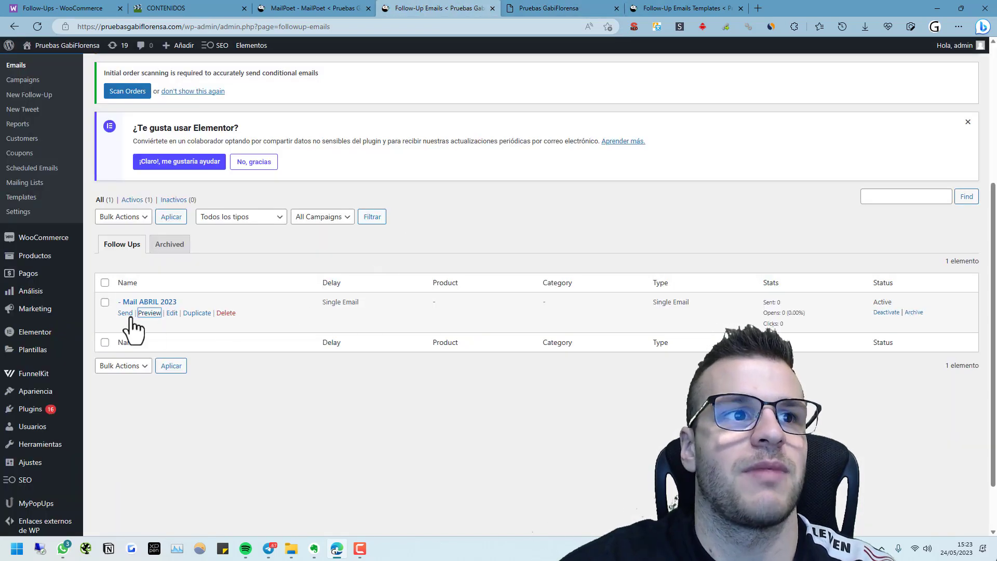
left_click(543, 7)
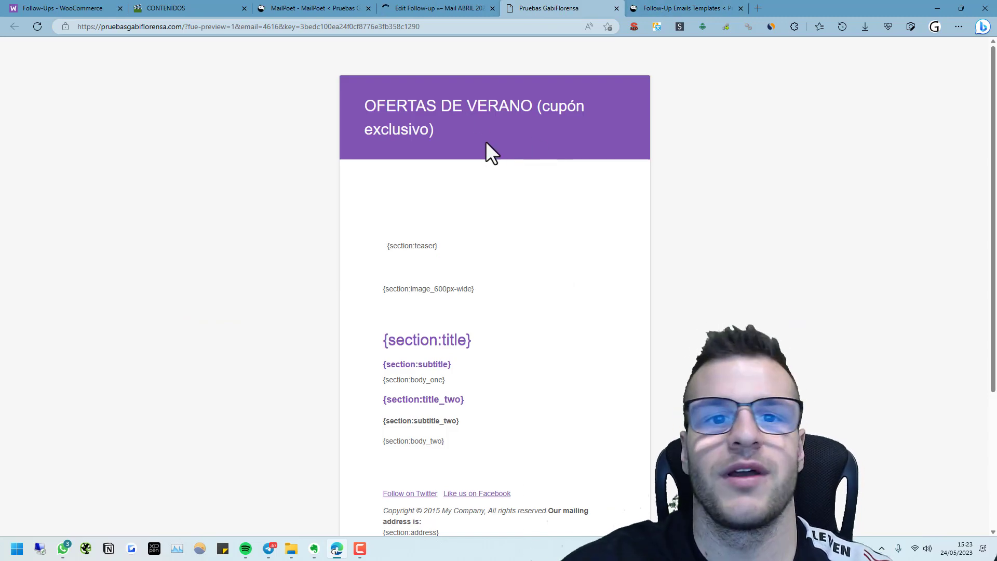
left_click(439, 5)
middle_click(572, 9)
scroll(542, 273, "down", 2)
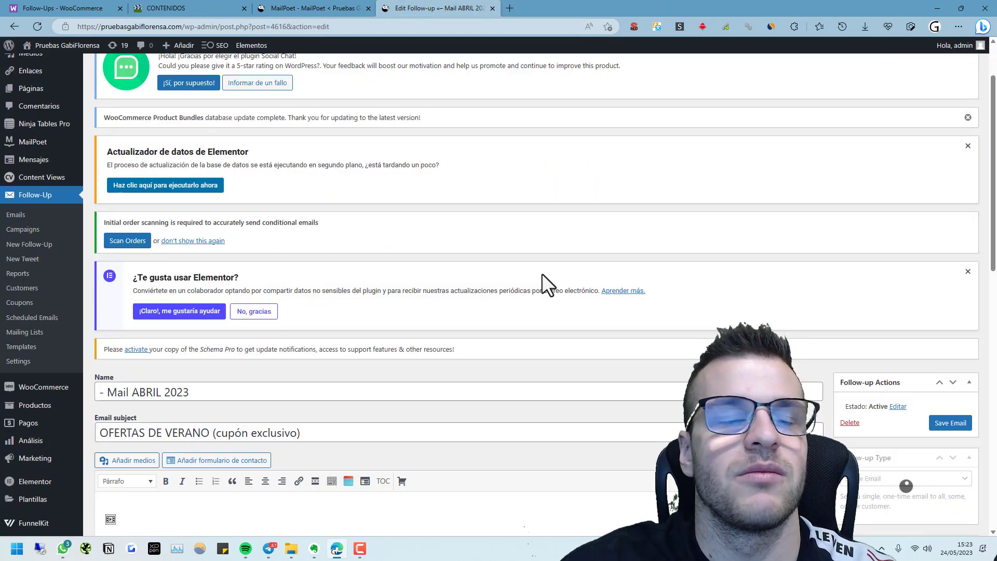
scroll(890, 207, "up", 2)
Dismiss the Elementor data updater, WooCommerce Product Bundles and Social Chat notices above the email form
left_click(968, 221)
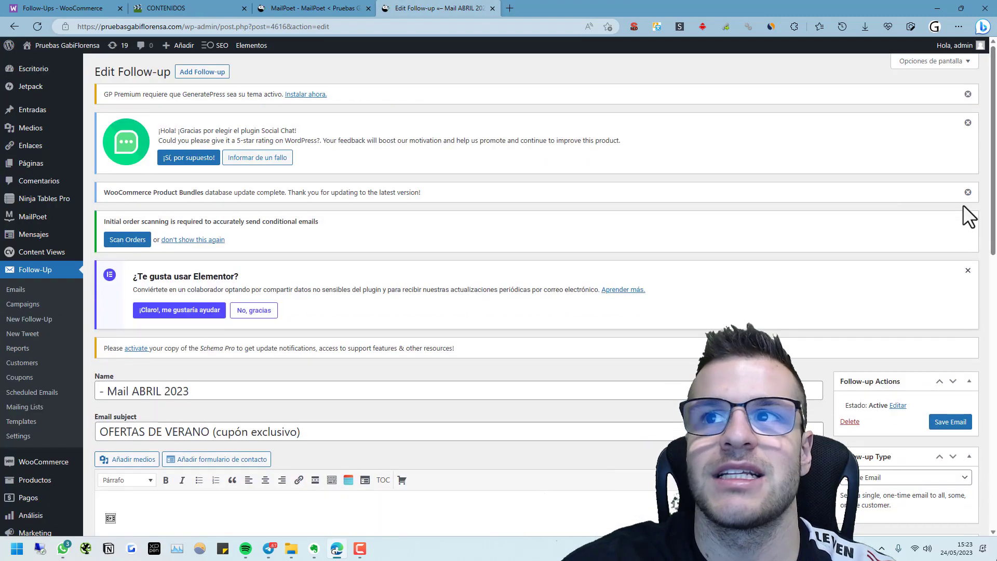
left_click(968, 192)
left_click(968, 122)
scroll(461, 229, "down", 5)
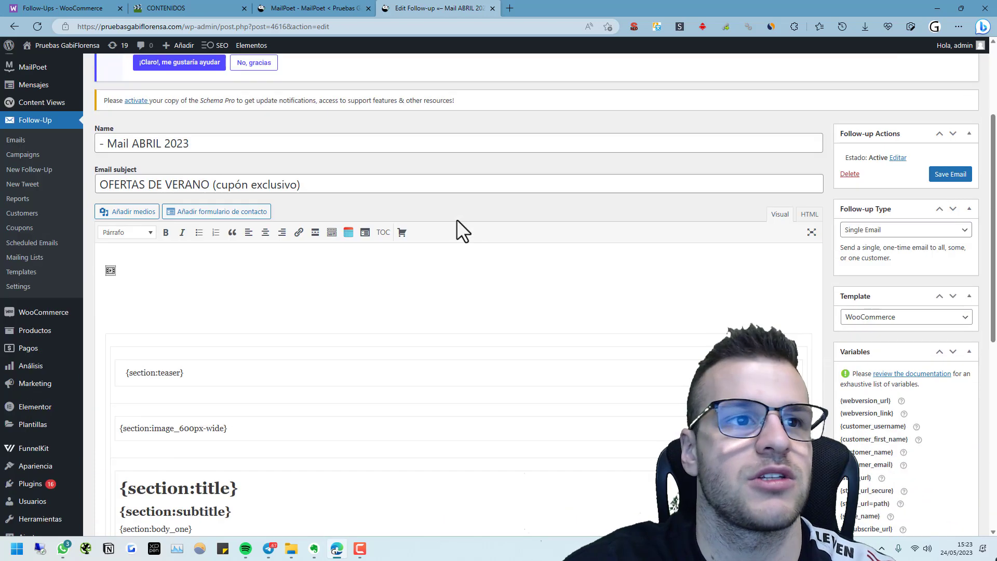
Add the line "--- PUEDES DESUSCRIBIRTE PULSANDO AQUÍ" below the template at the end of the email body
scroll(460, 226, "down", 3)
left_click(206, 338)
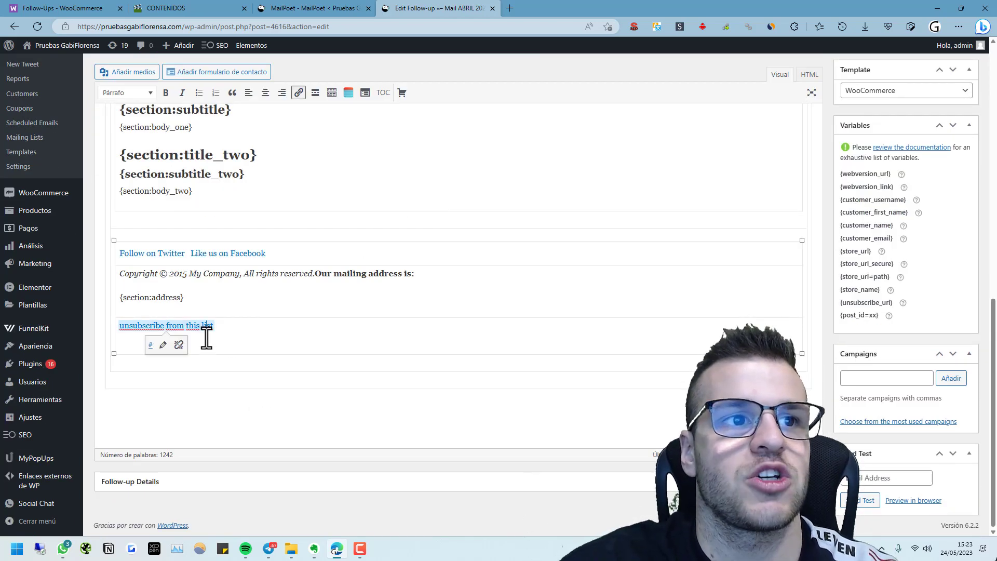
left_click(140, 411)
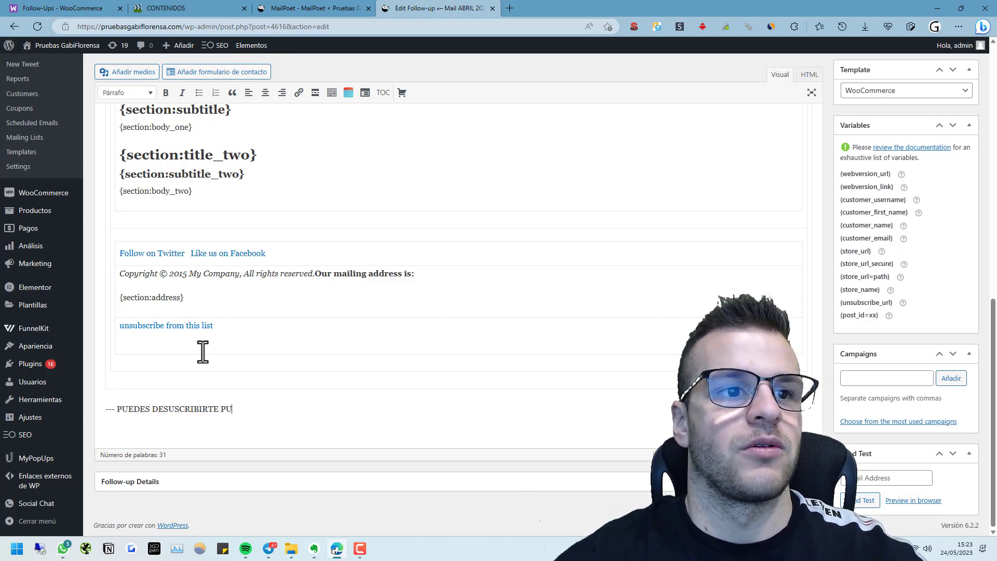
type("AQUÍ")
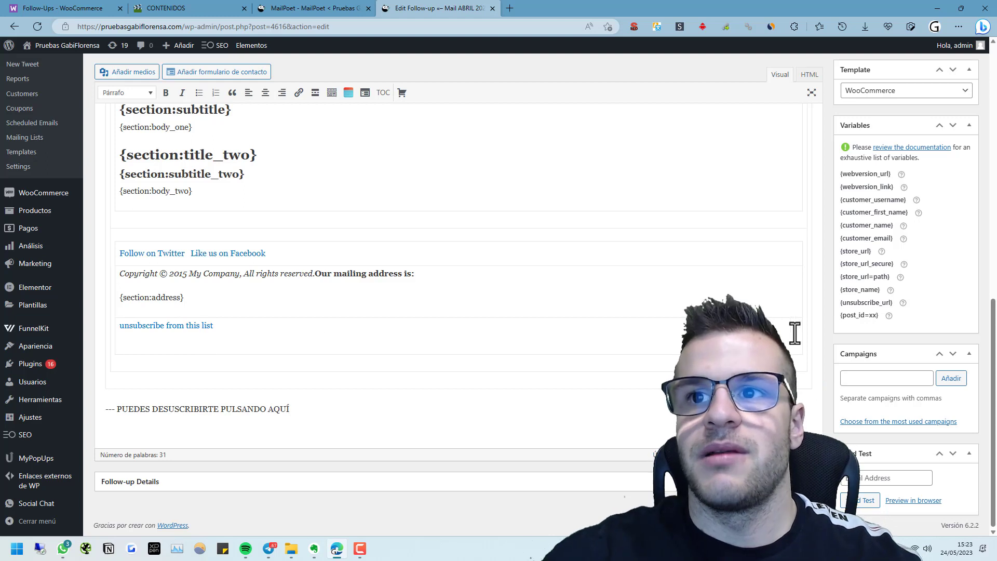
Link the text "PUEDES DESUSCRIBIRTE PULSANDO AQUÍ" to the {unsubscribe_url} variable
left_click_drag(841, 303, 893, 301)
key("ctrl+c")
left_click_drag(290, 410, 116, 410)
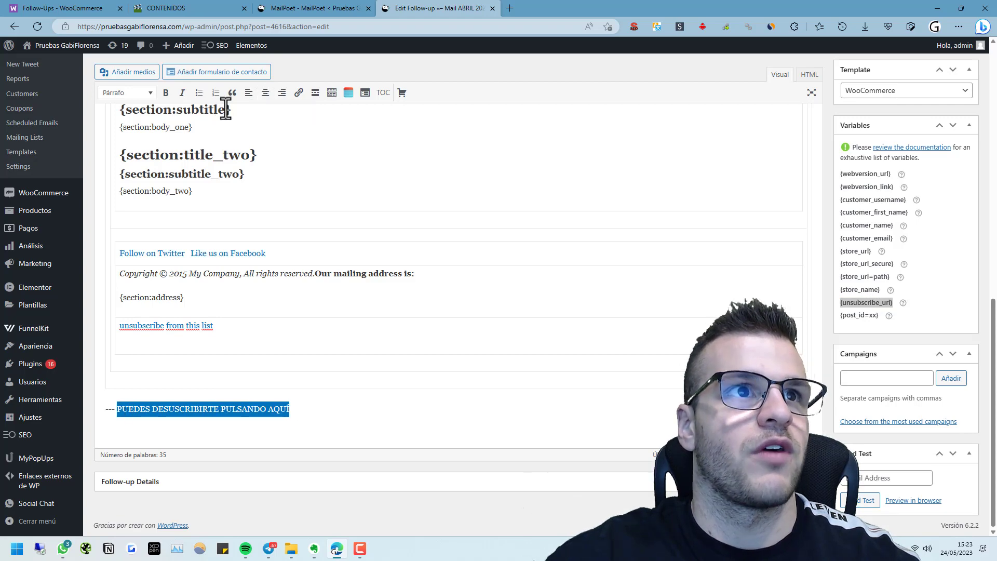
key("ctrl+k")
key("ctrl+v")
left_click(271, 426)
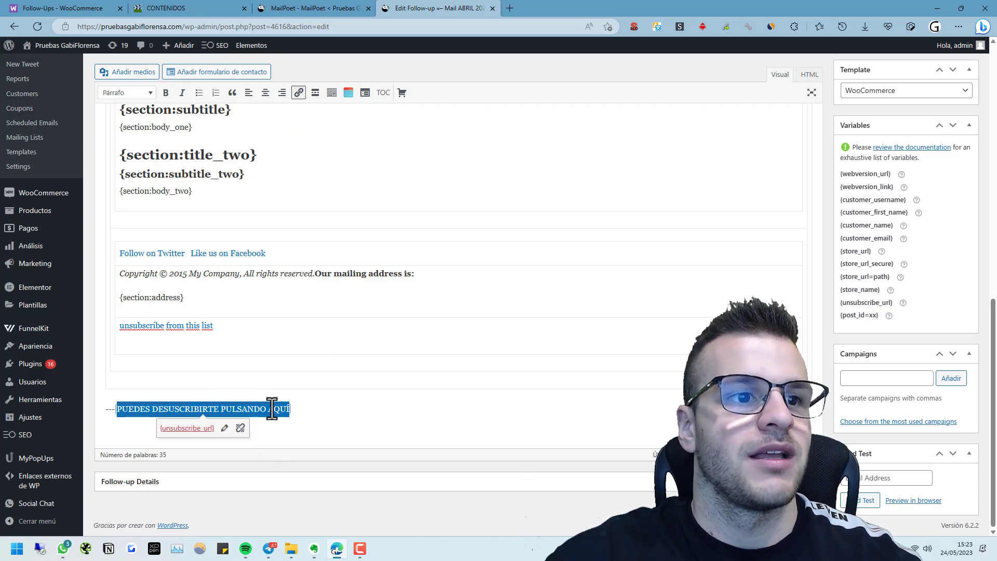
left_click(227, 408)
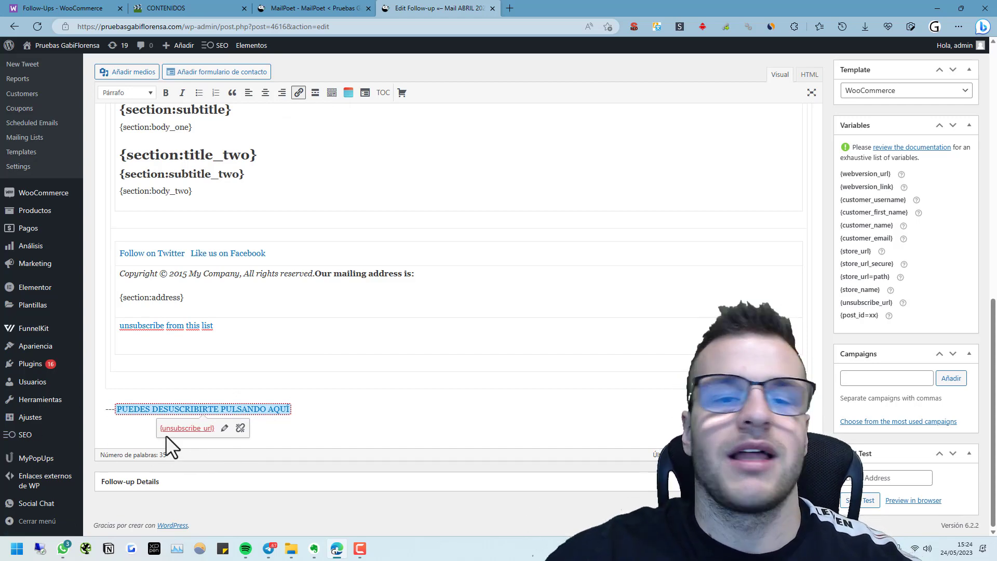
scroll(345, 291, "up", 9)
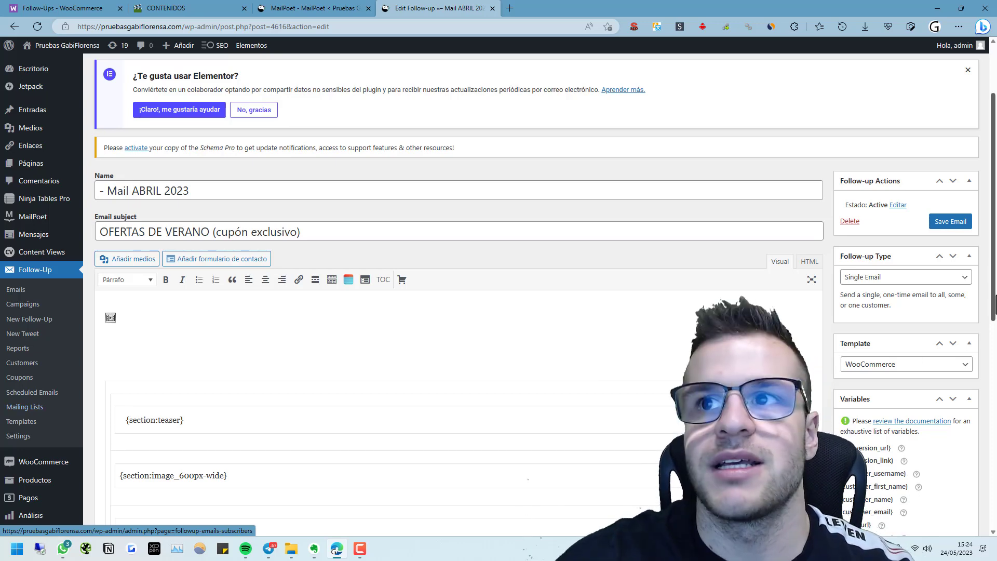
scroll(965, 243, "down", 3)
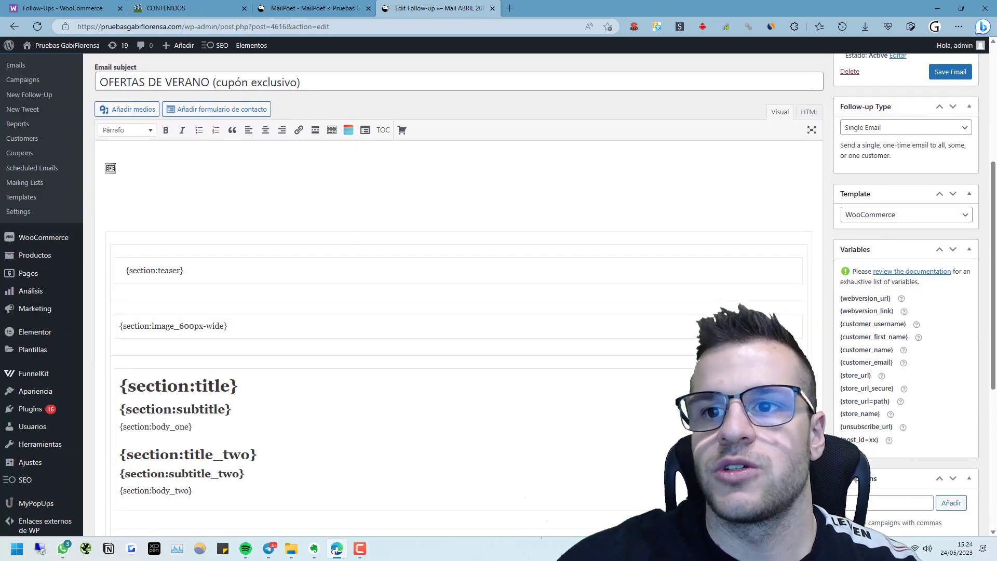
scroll(229, 322, "up", 5)
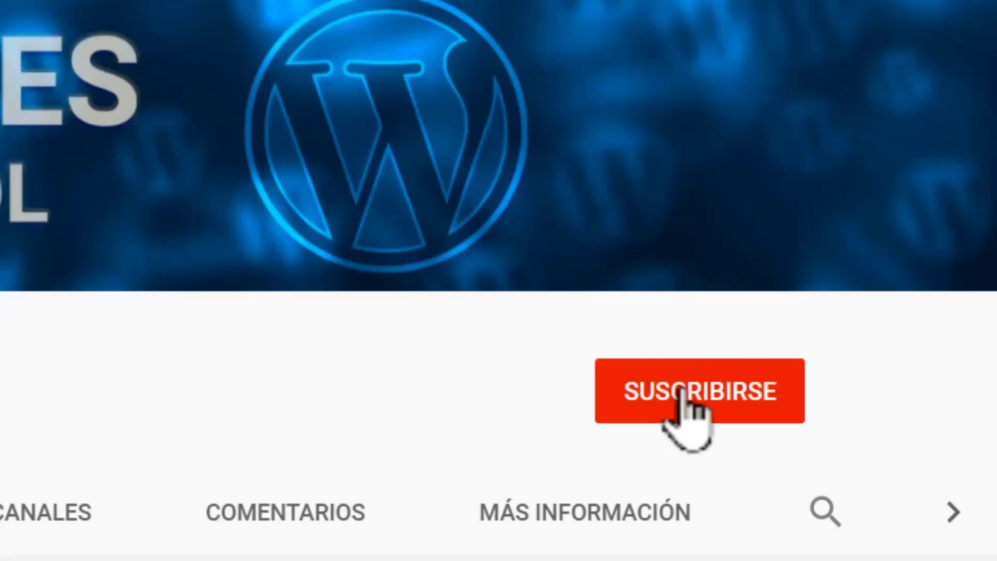
left_click(681, 391)
left_click(777, 395)
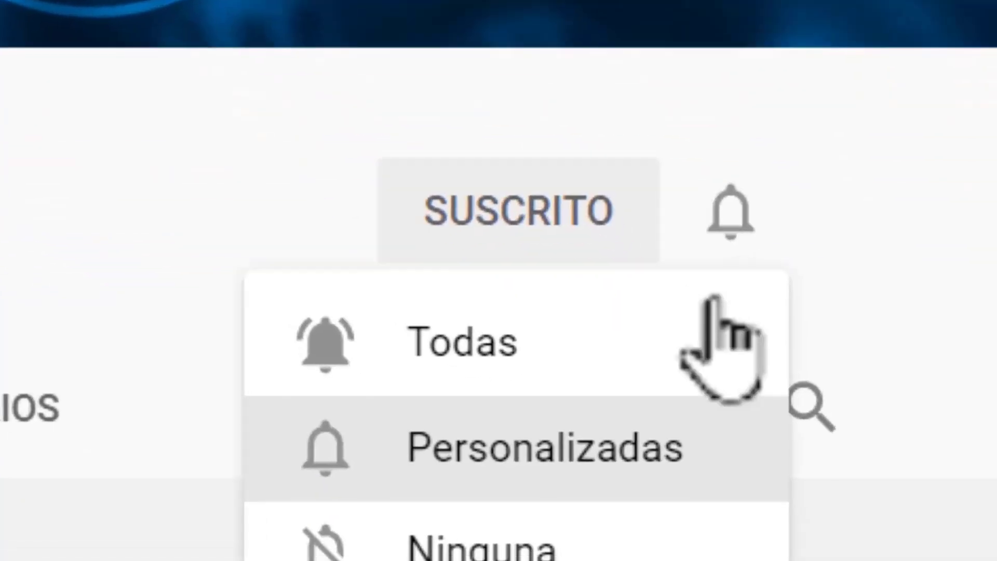
left_click(763, 462)
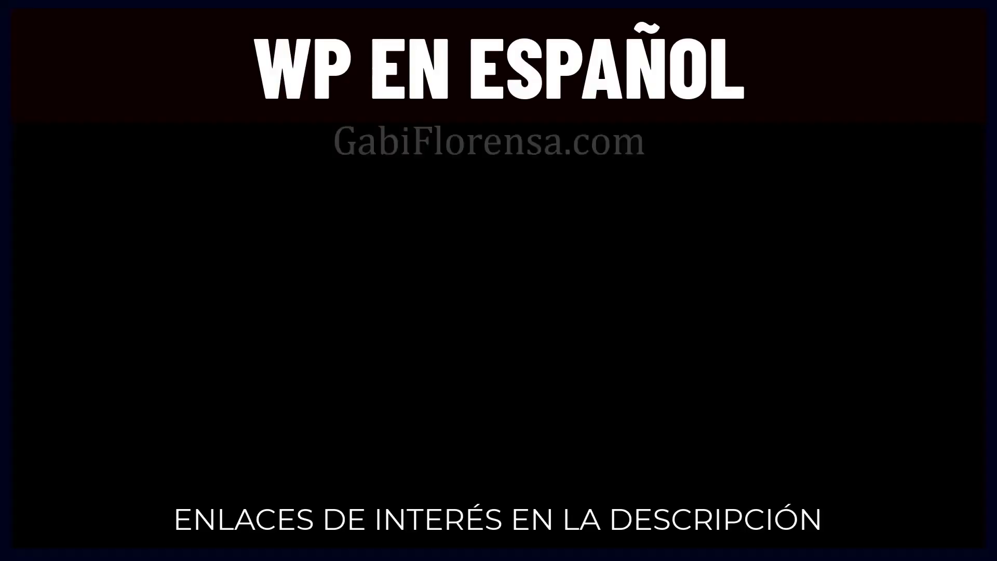